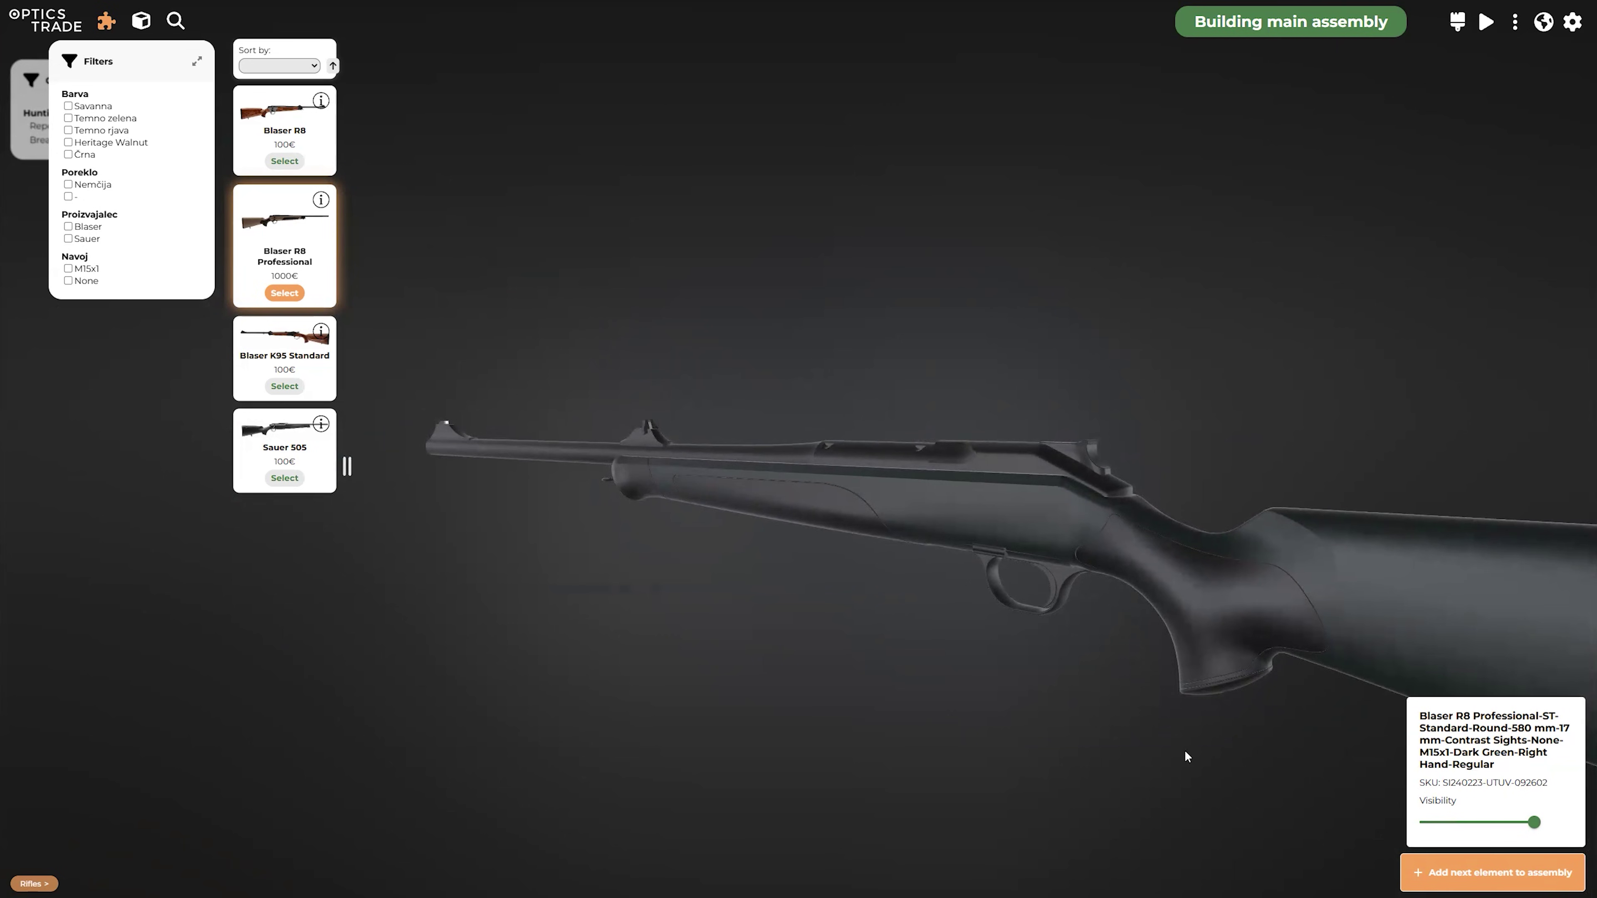
Add the Leica Magnus 1-6.3x24 i from the rifle scopes category to the Blaser R8 Professional assembly.
click(1511, 881)
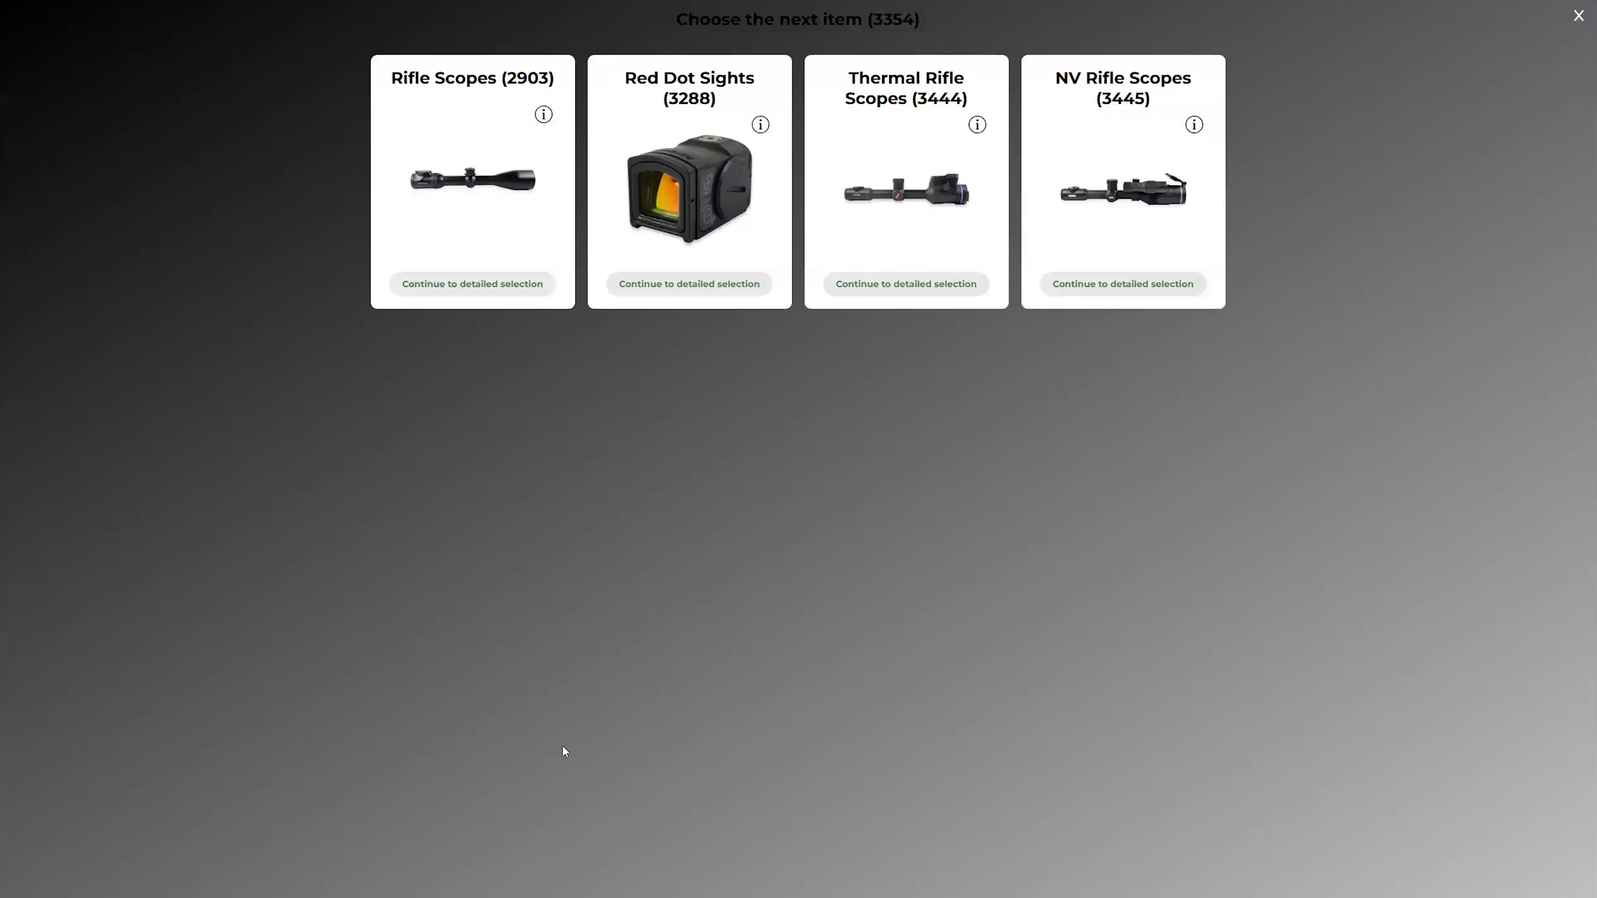
click(515, 290)
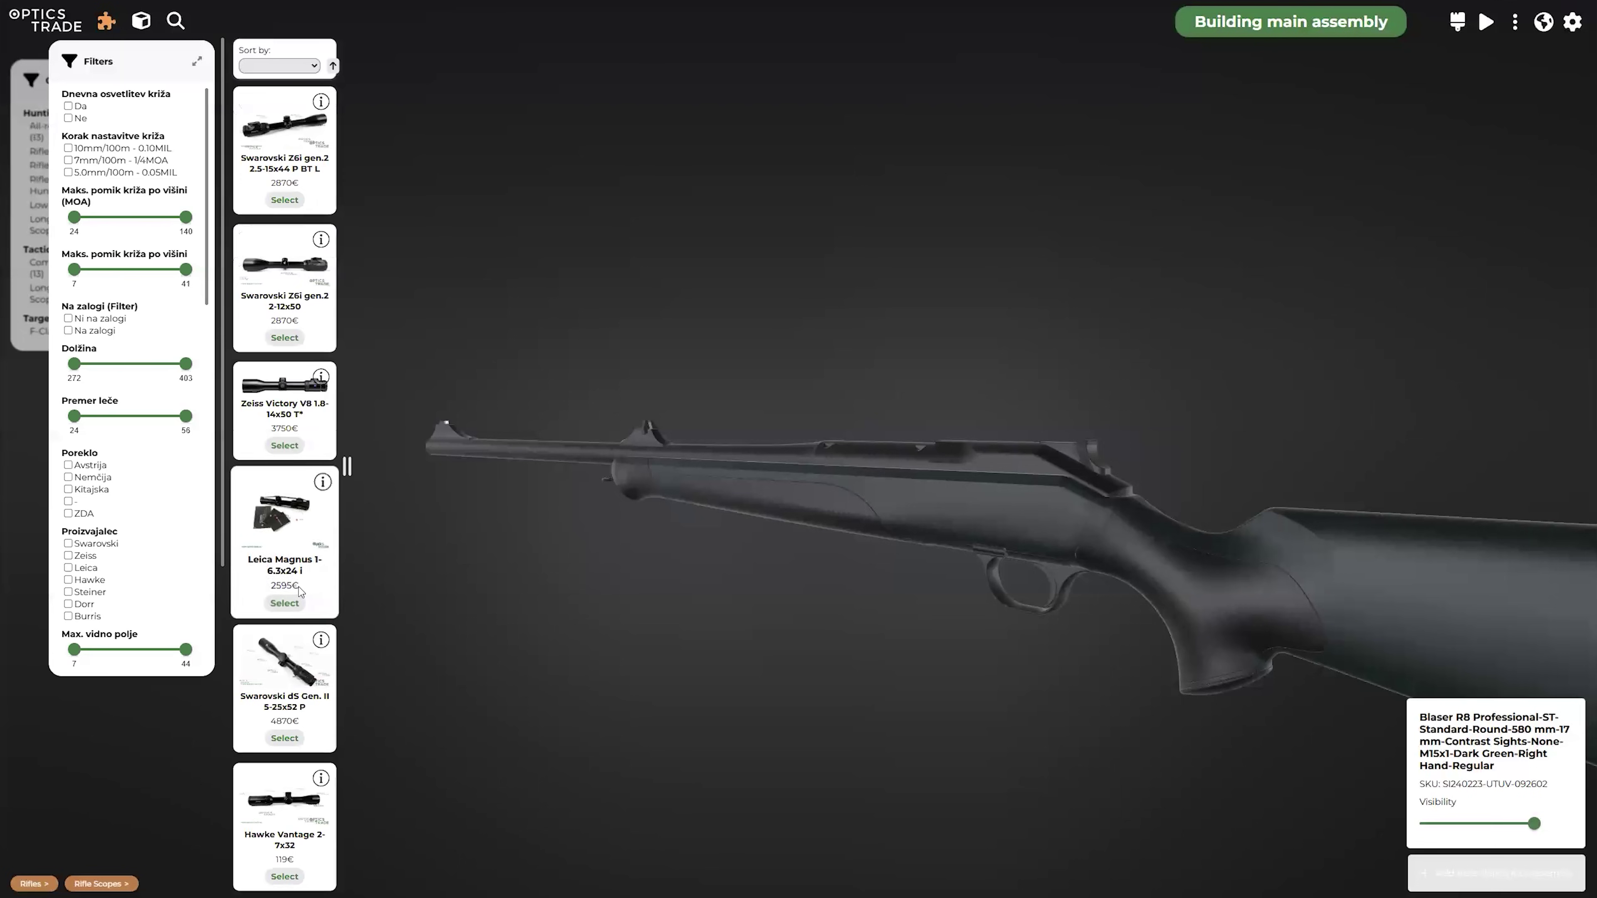
click(285, 604)
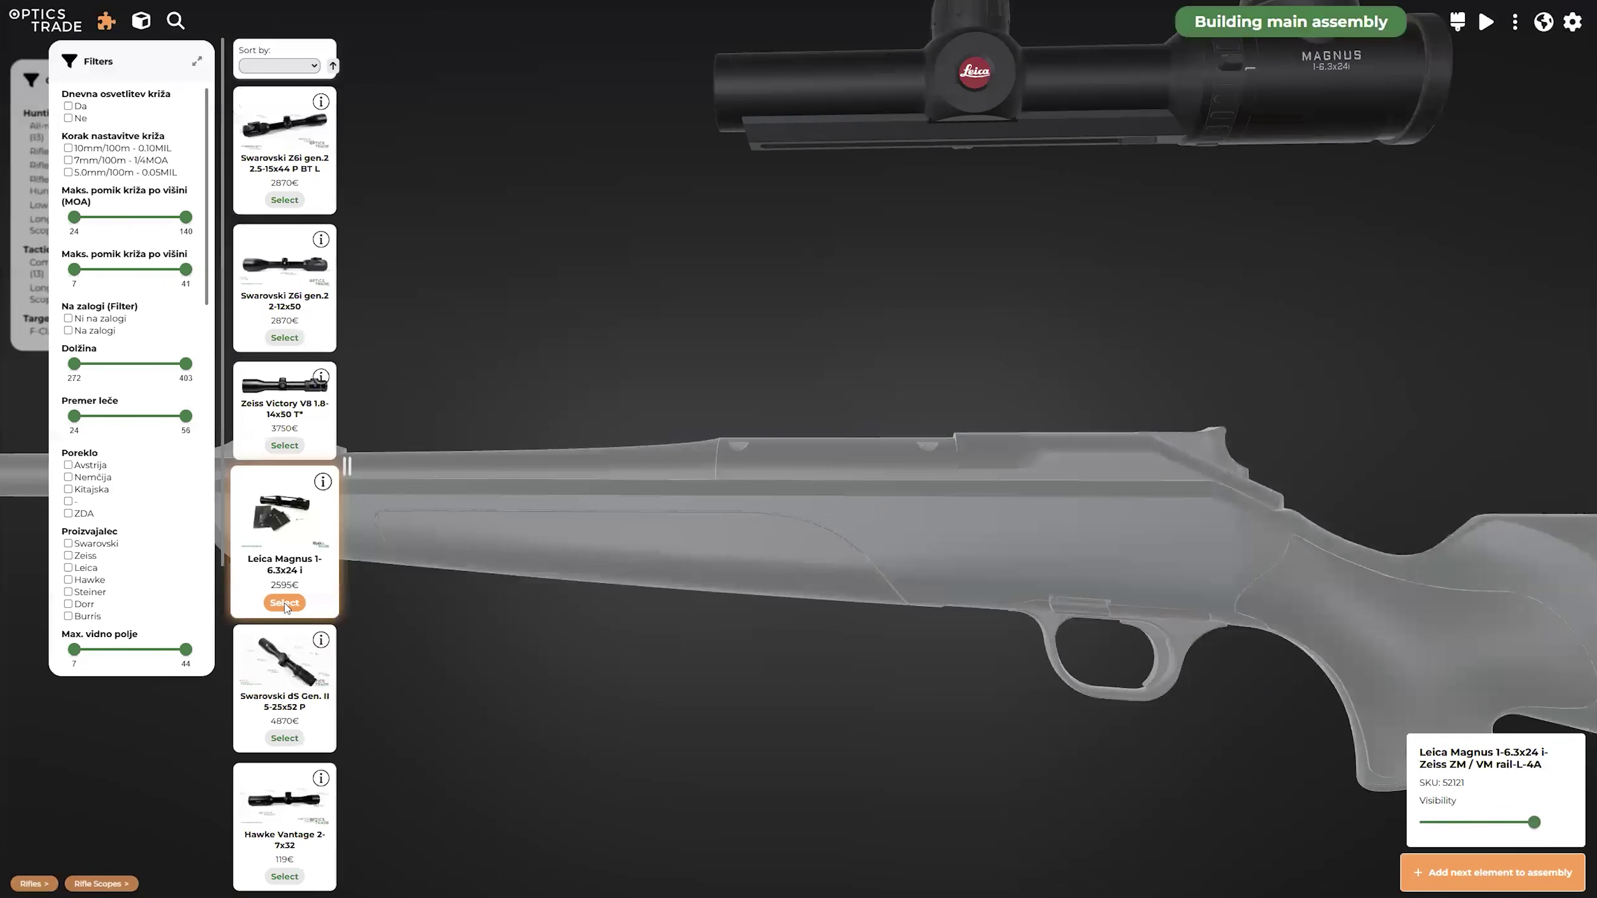
Mount the scope with the Henneberger HMS Swift Mount for Blaser, Zeiss ZM/VM Rail, choosing the option without preinstalled mounting bases.
click(1444, 871)
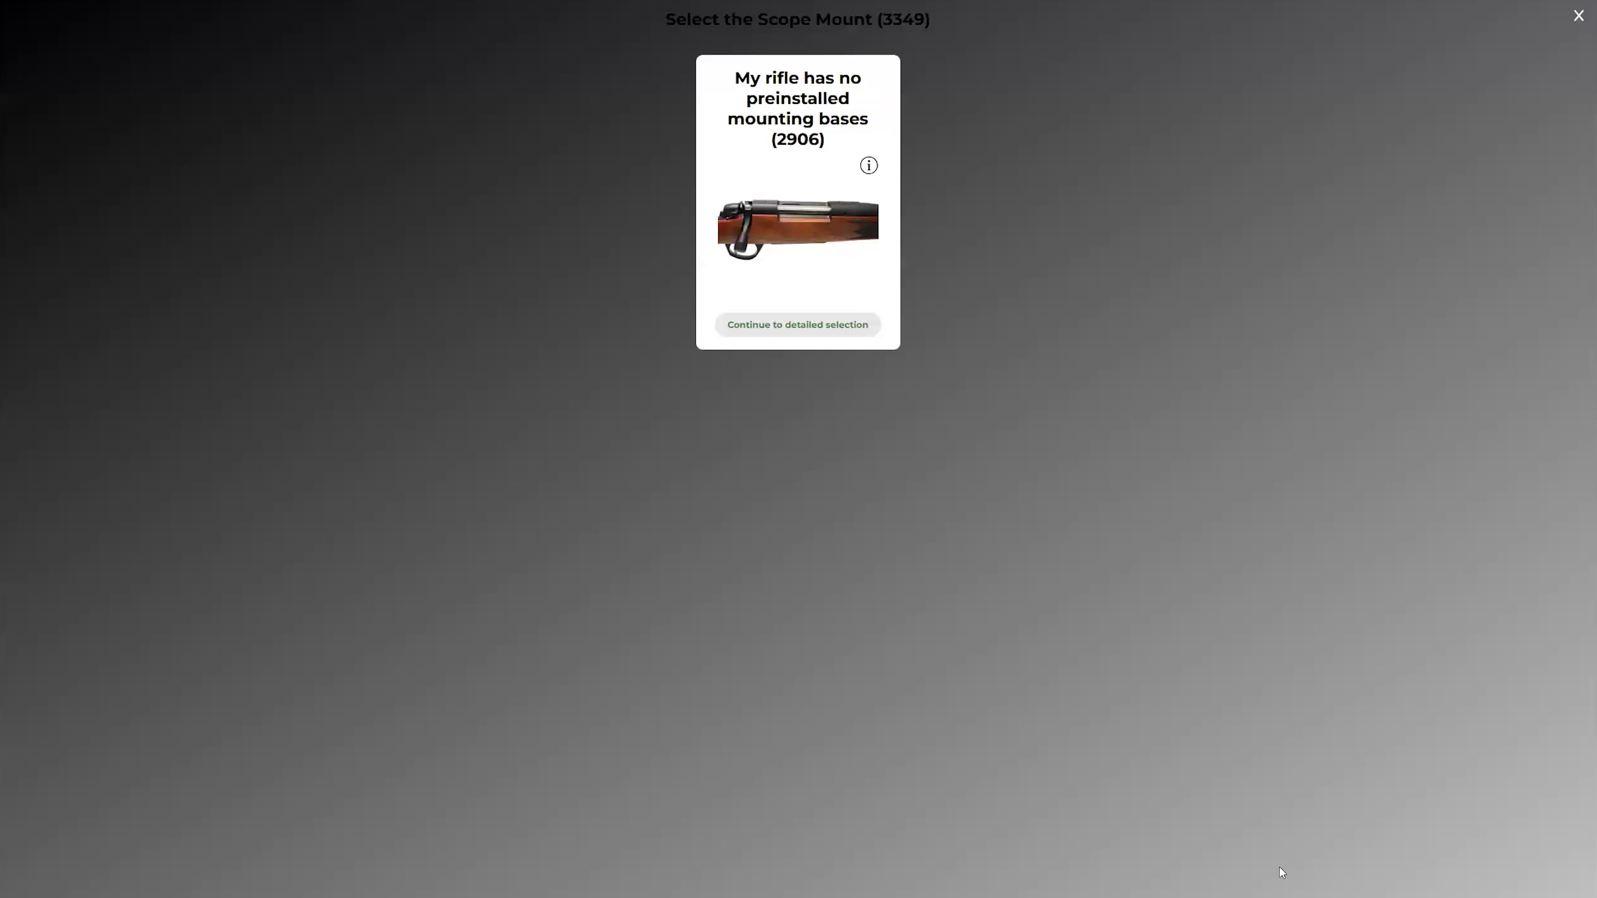
click(842, 332)
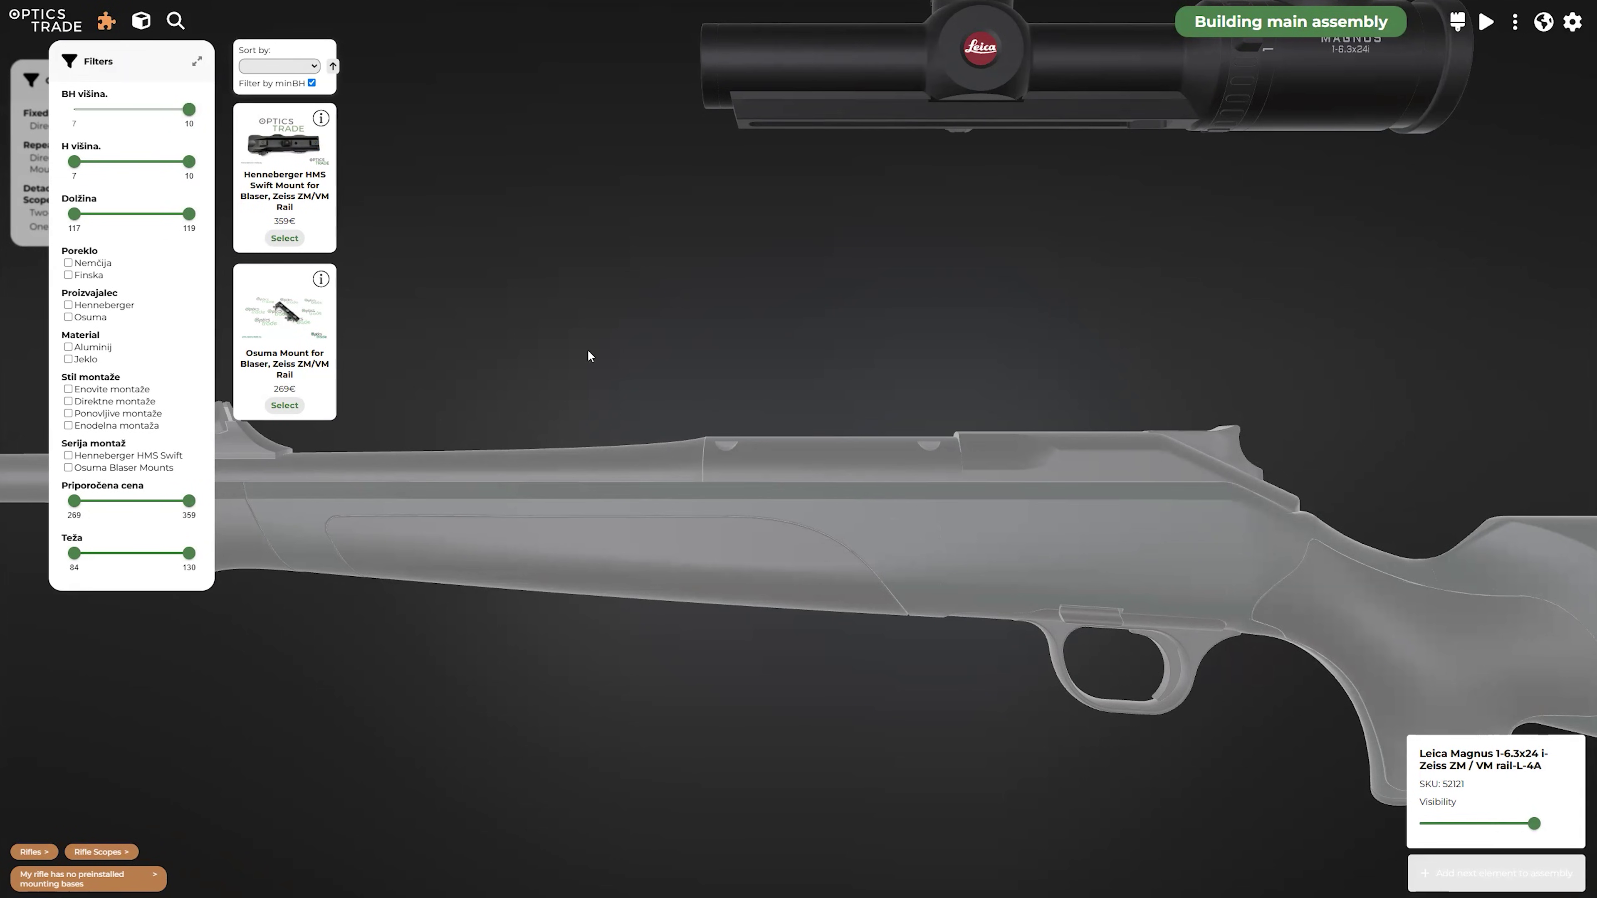
click(284, 405)
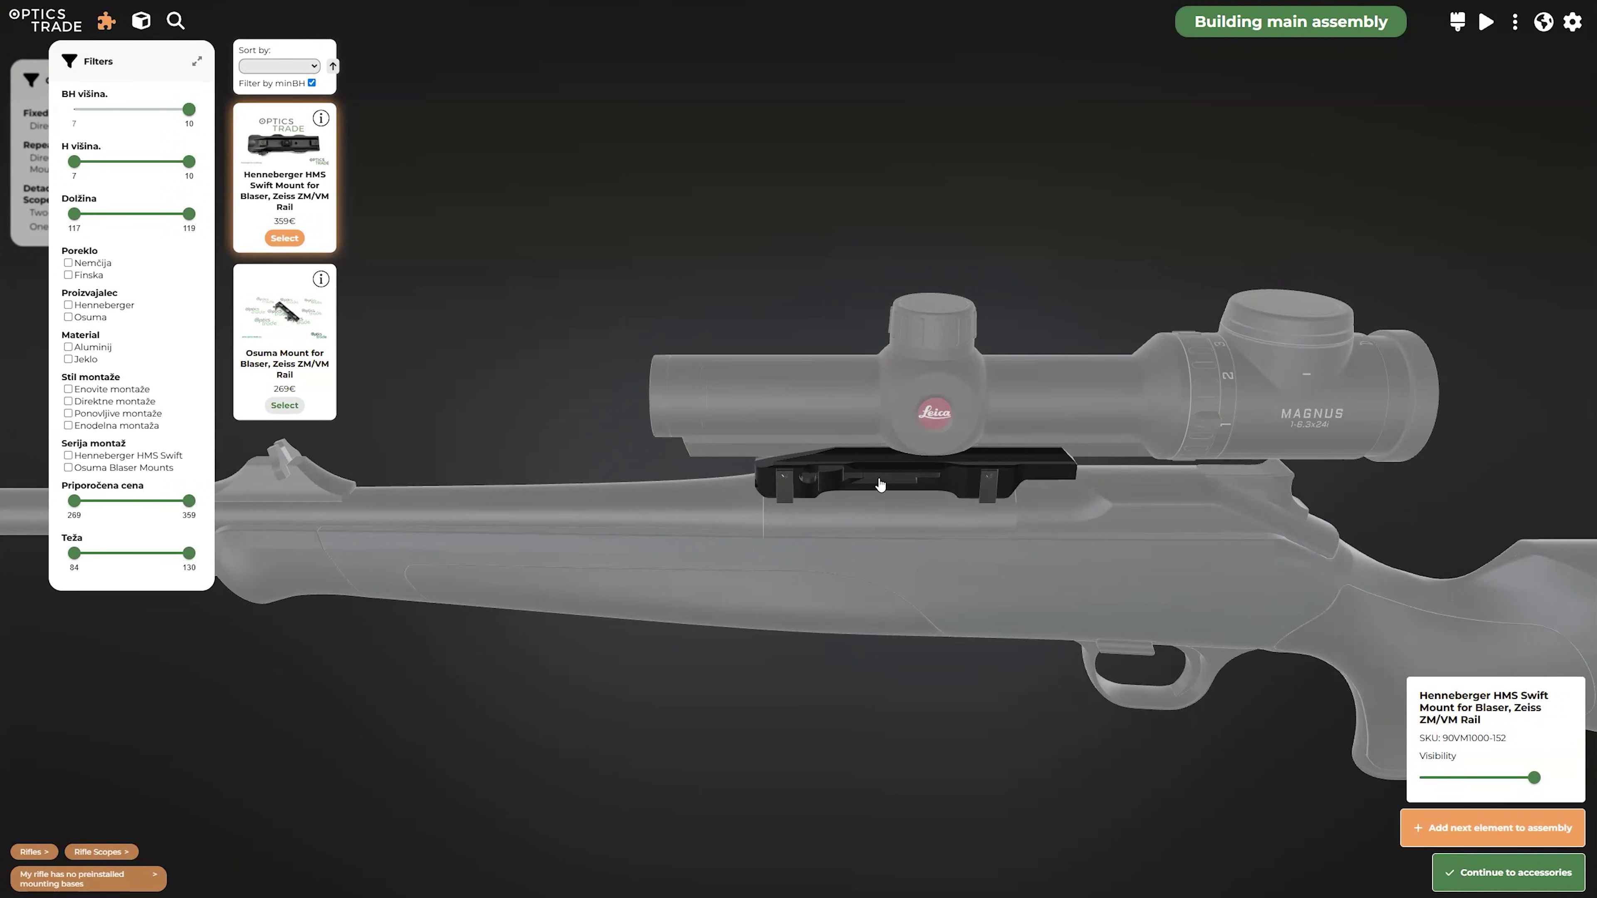
Slide the Leica scope rearward on its mount toward the stock and check the complete rifle assembly.
drag(887, 523, 848, 445)
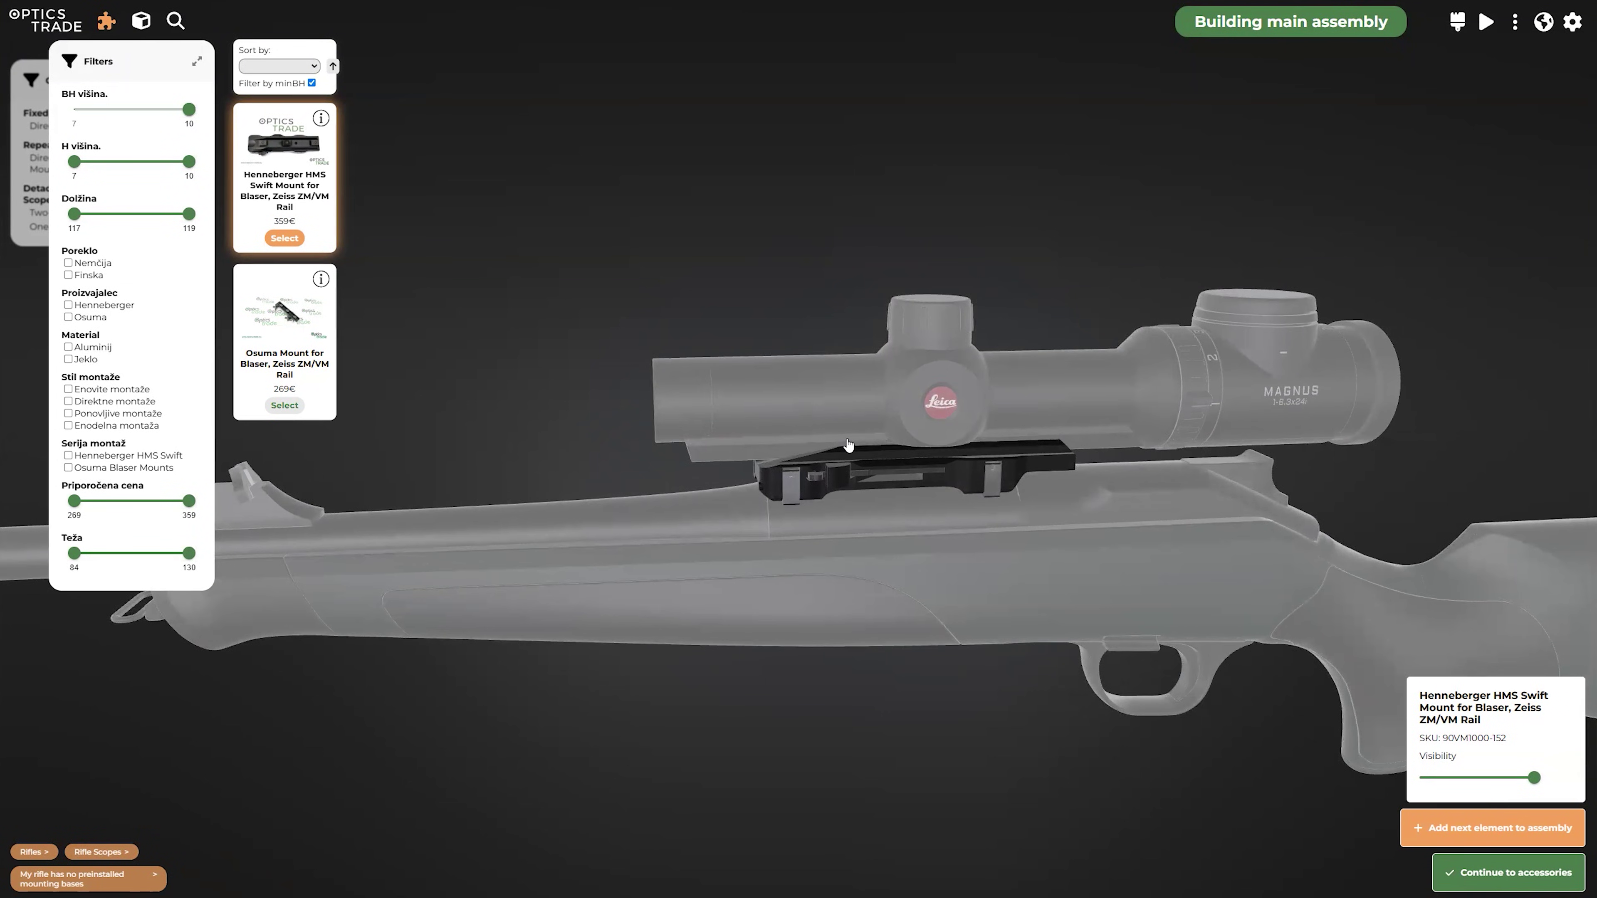
click(797, 410)
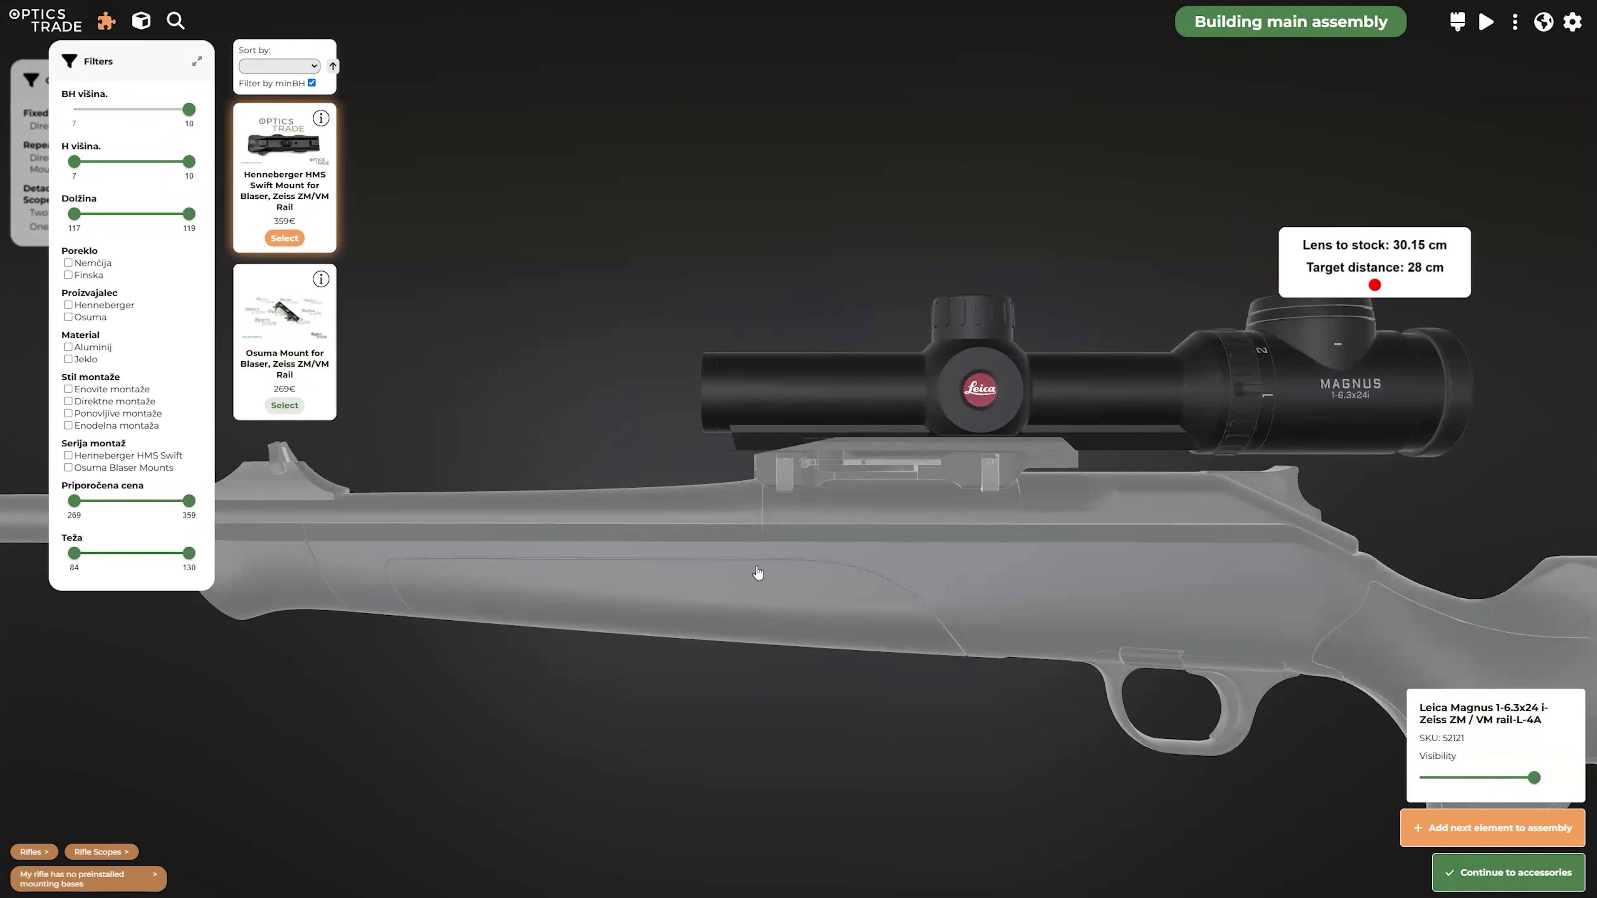
click(835, 469)
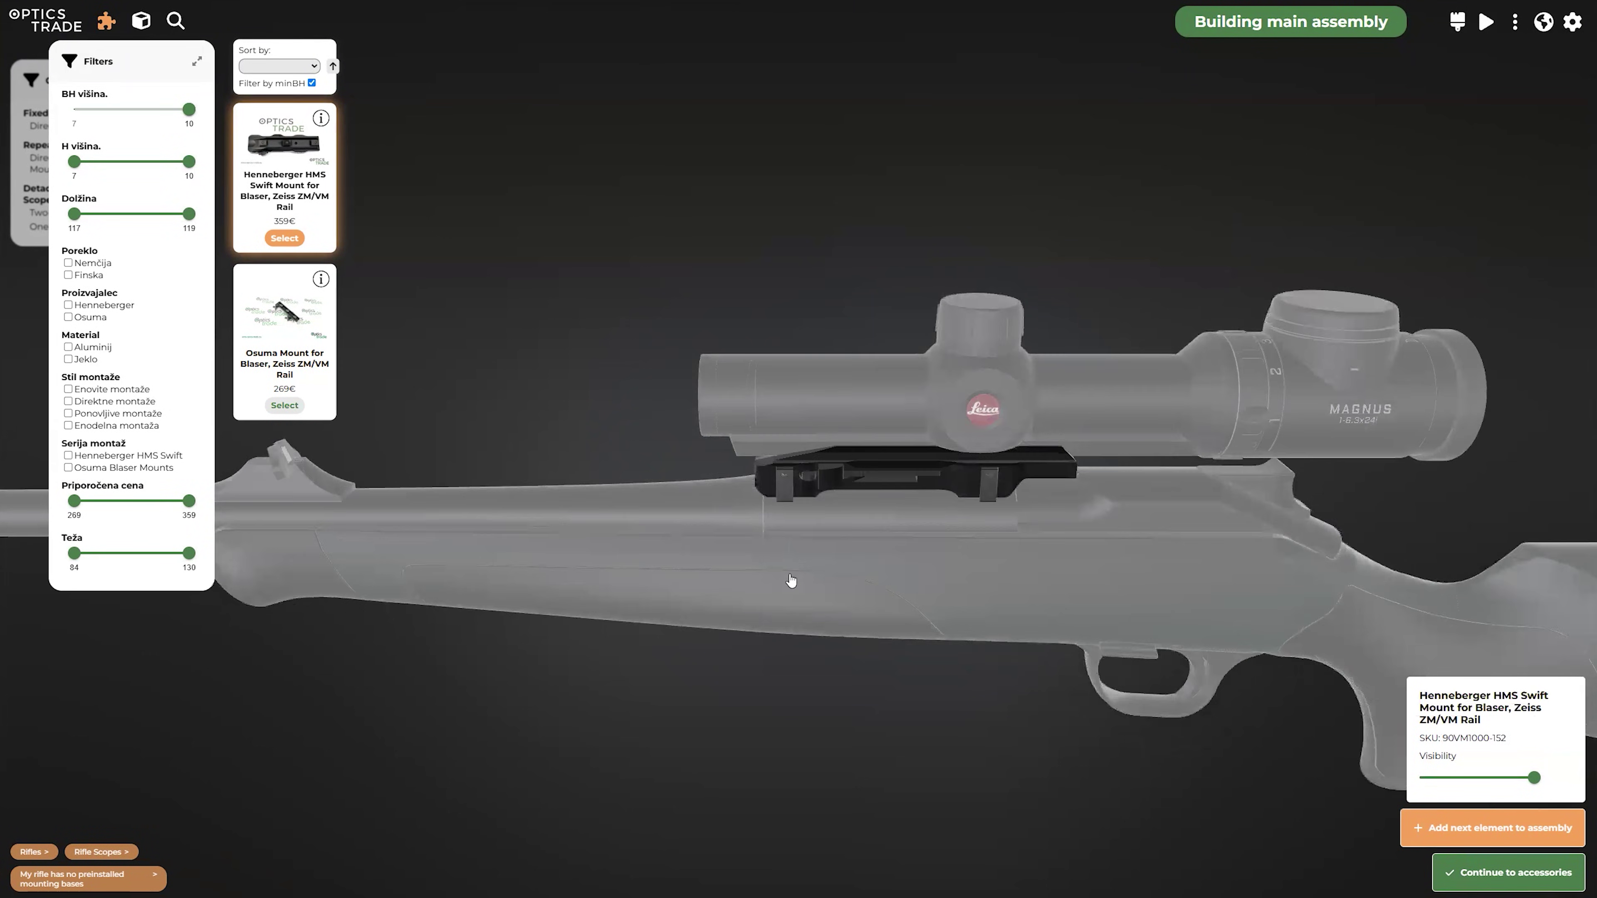
click(824, 478)
mouse_move(864, 629)
mouse_down()
mouse_move(861, 592)
mouse_move(754, 607)
mouse_move(831, 643)
mouse_move(877, 603)
mouse_up()
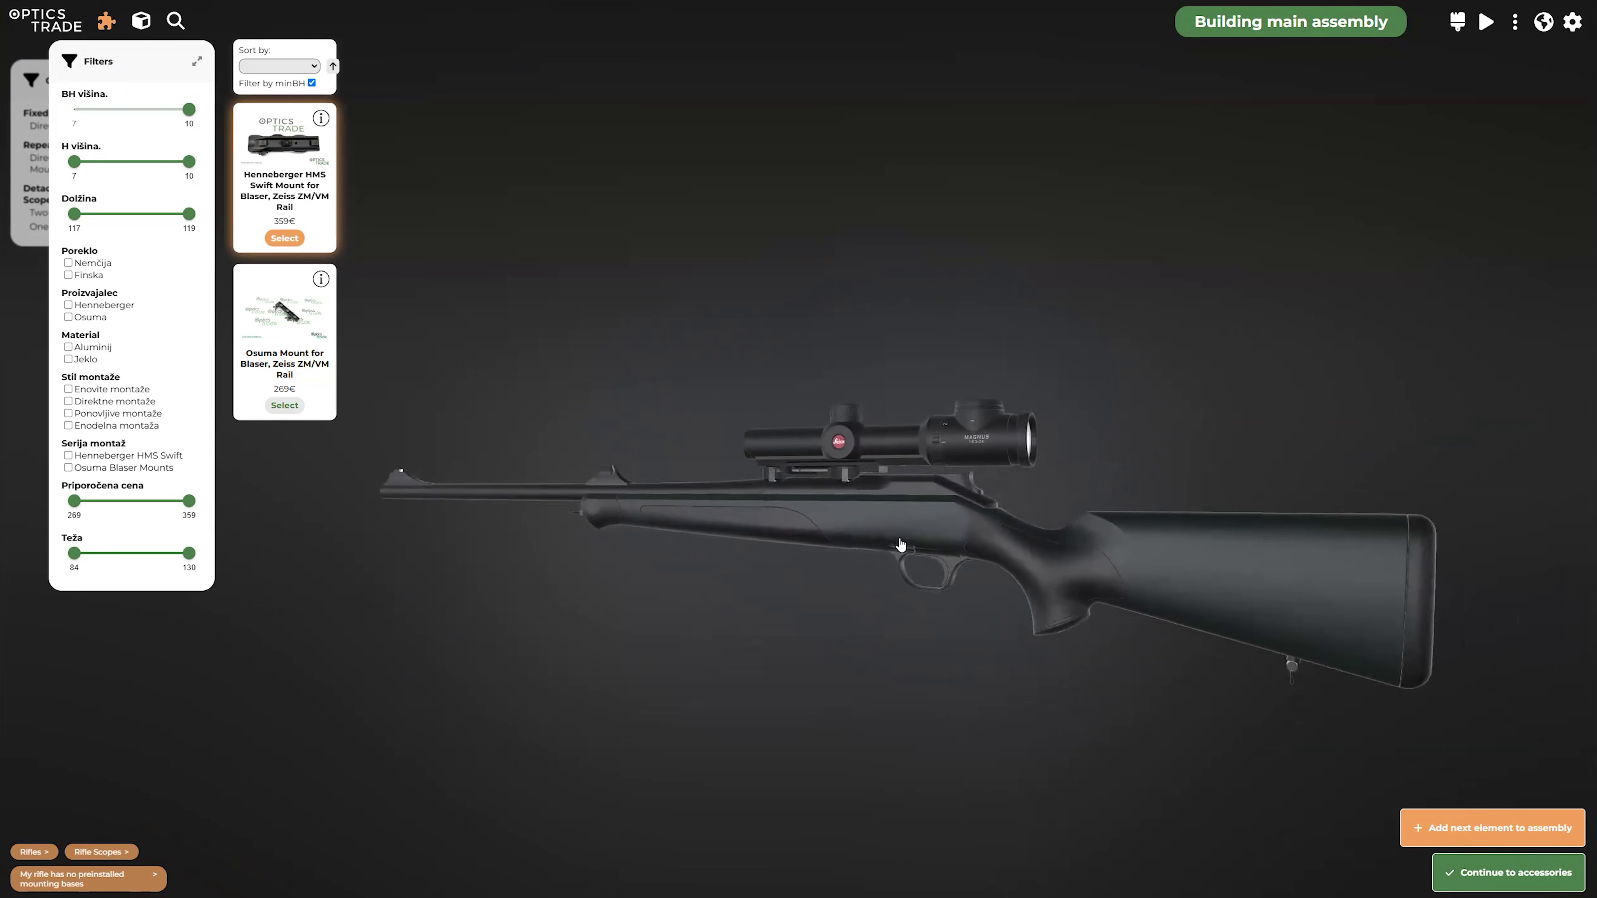
scroll(876, 543, up, 3)
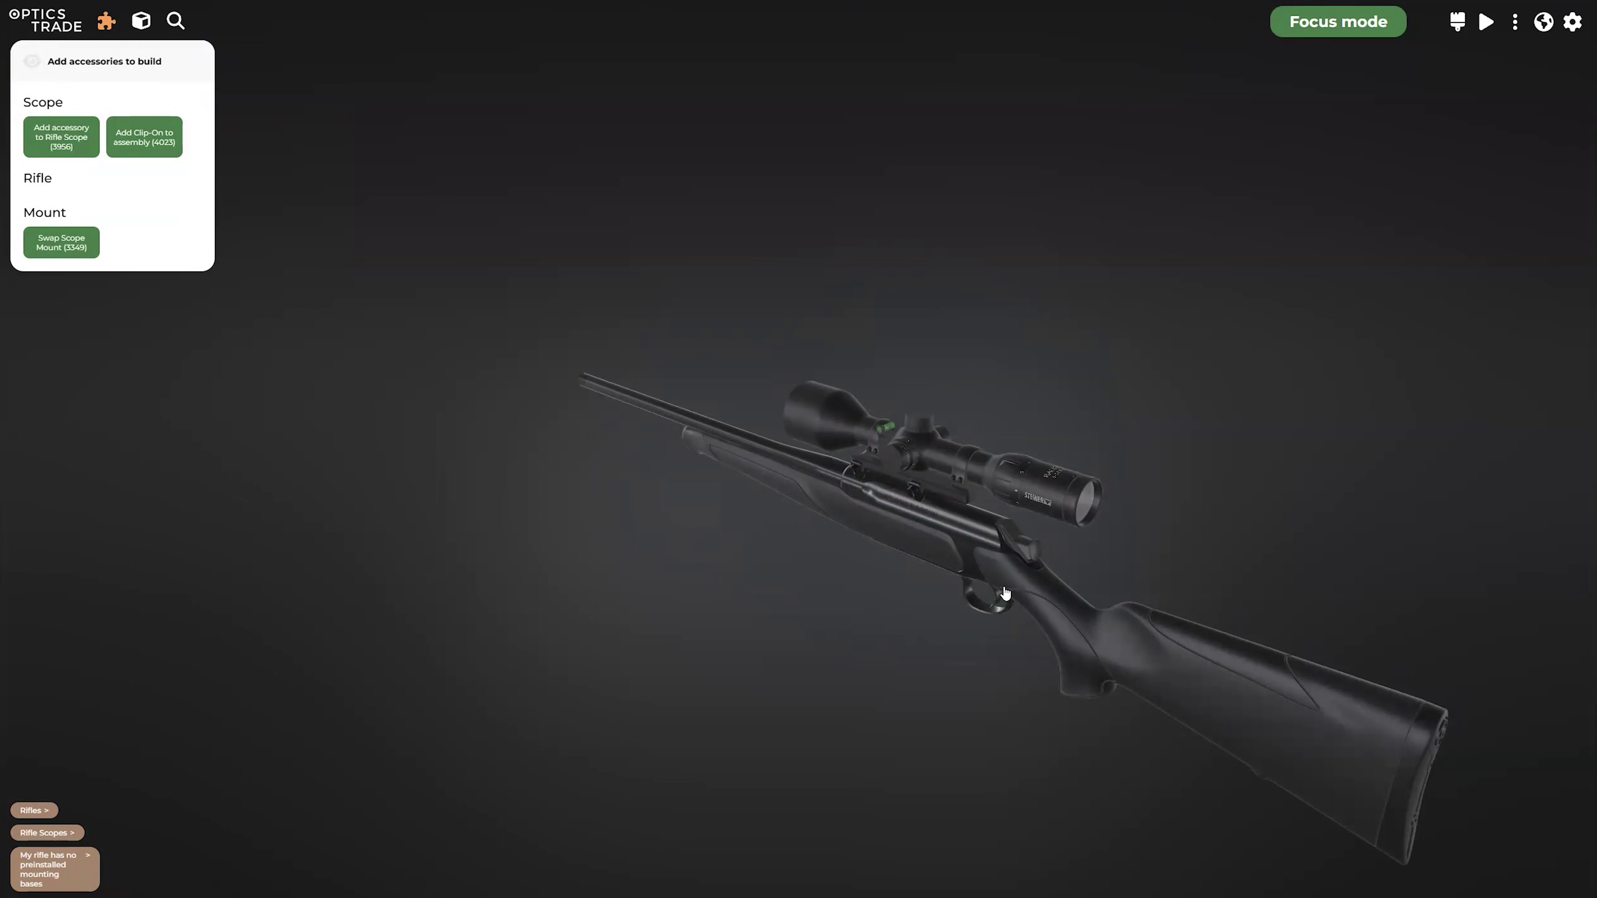
Add the Aimpoint ACRO C-2 as a red dot sight mounted on the Steiner Ranger scope's tube.
scroll(1006, 593, up, 4)
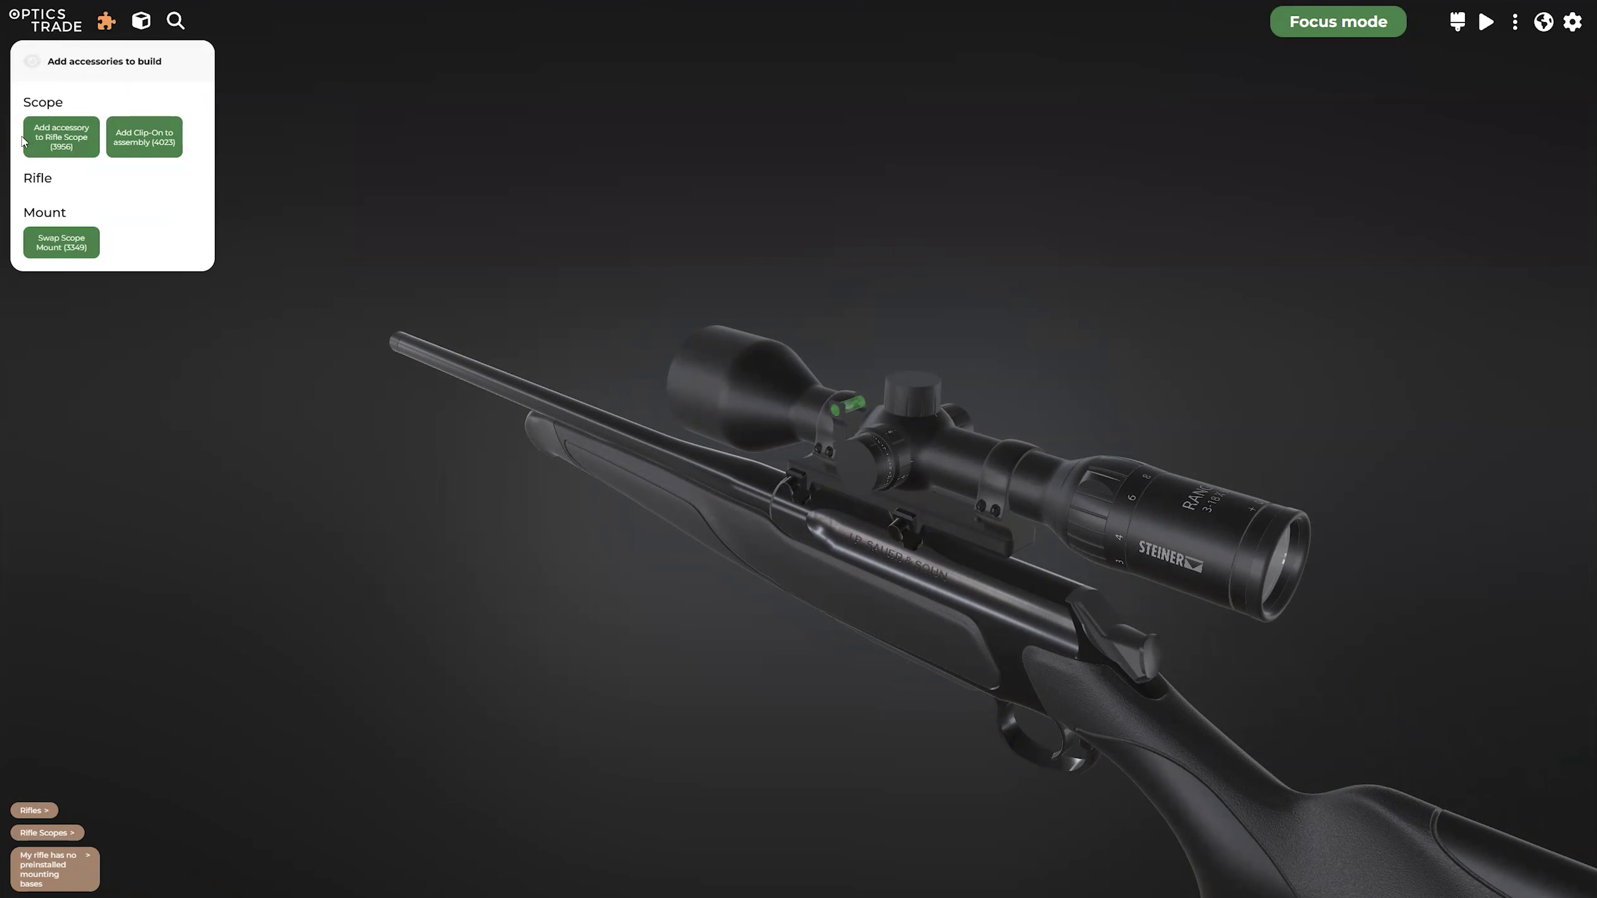
click(44, 136)
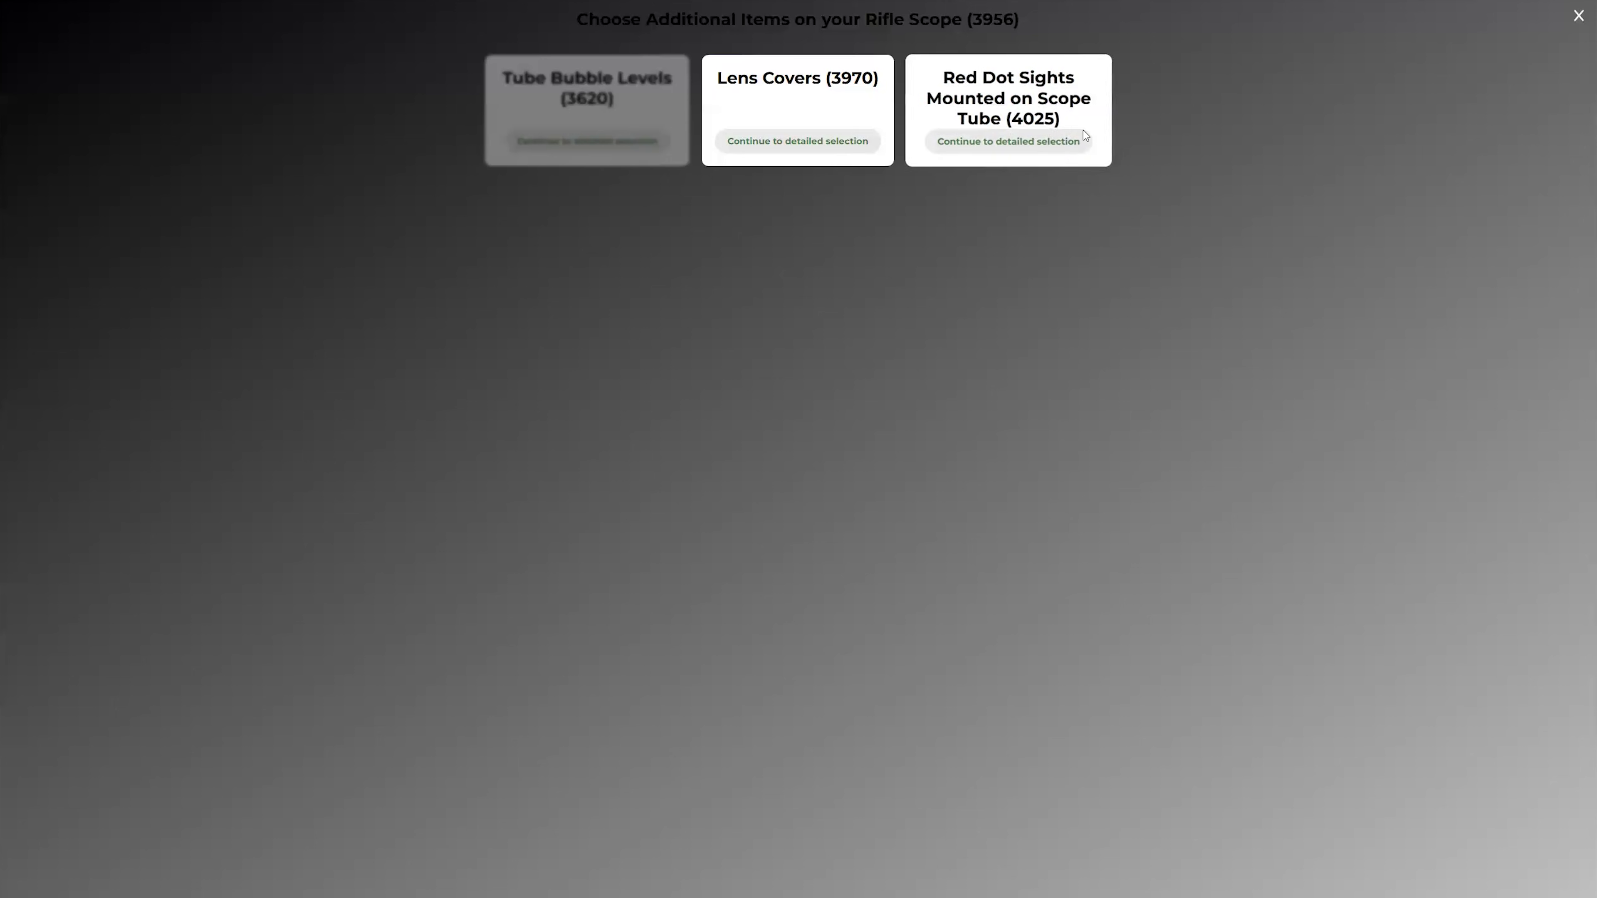
click(1062, 146)
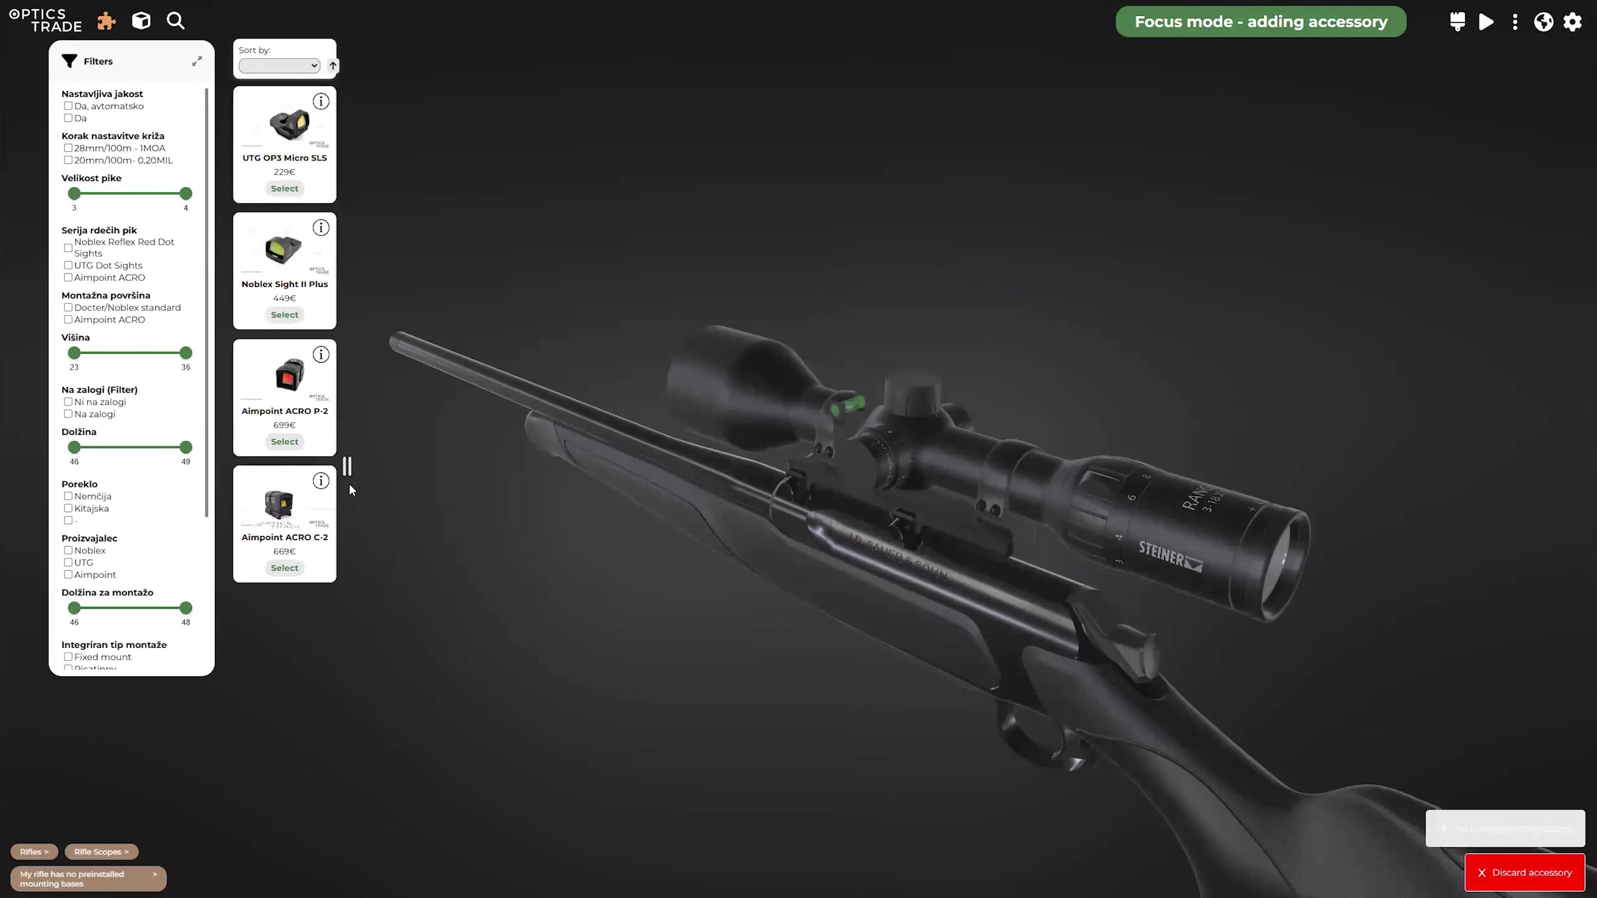
click(283, 571)
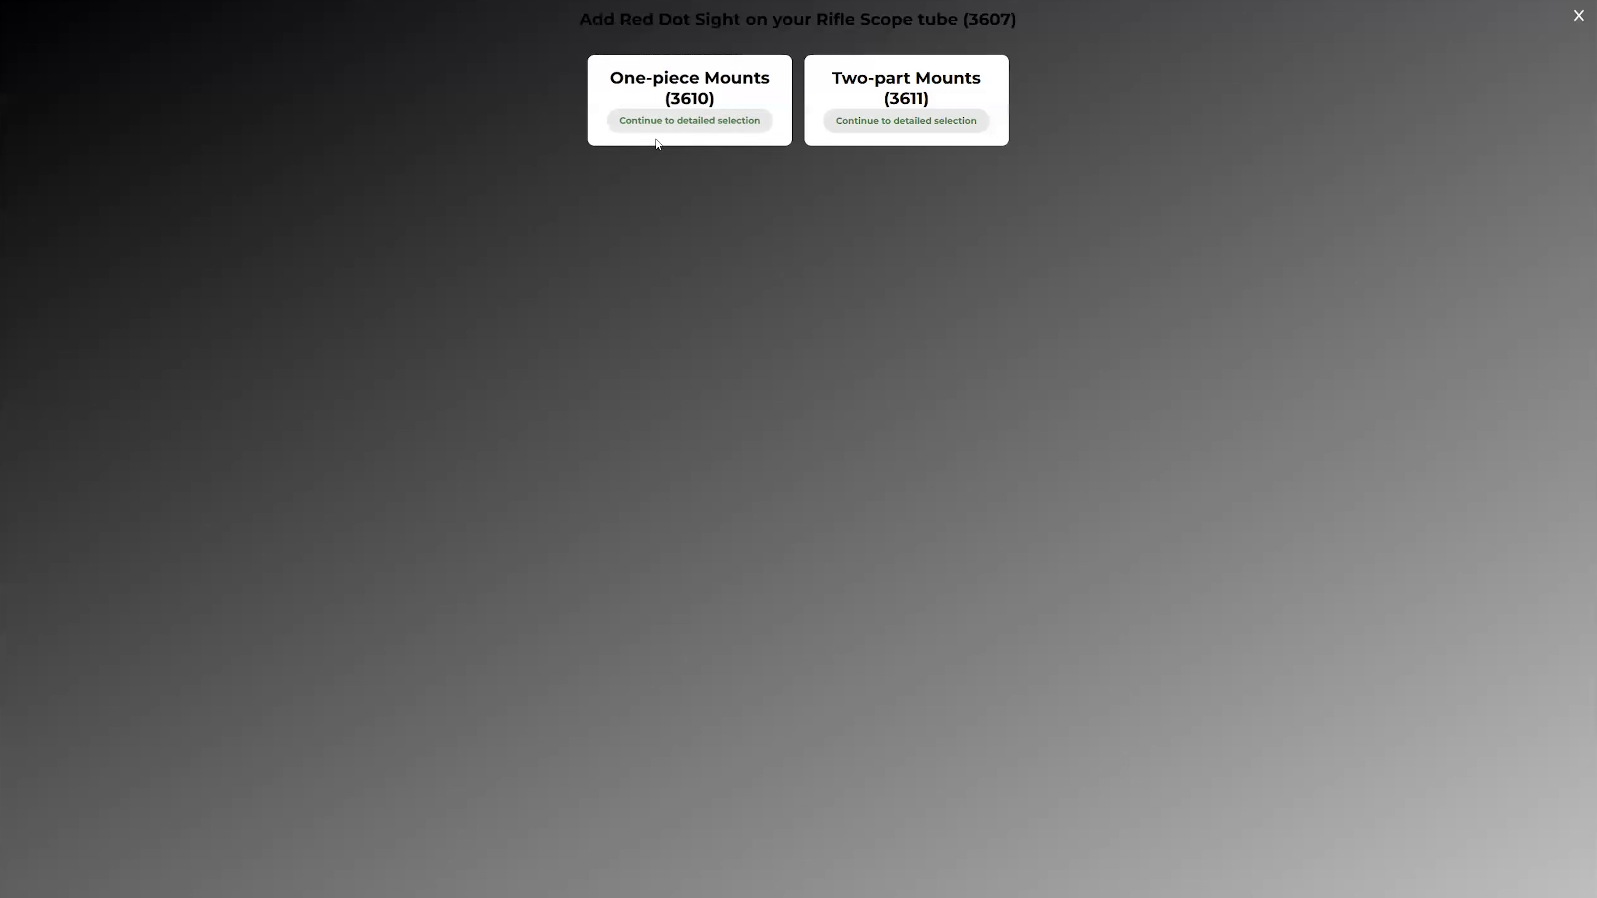
Attach the red dot sight with the one-piece Aimpoint Acro Adapter Ring and acknowledge the placement message.
click(704, 94)
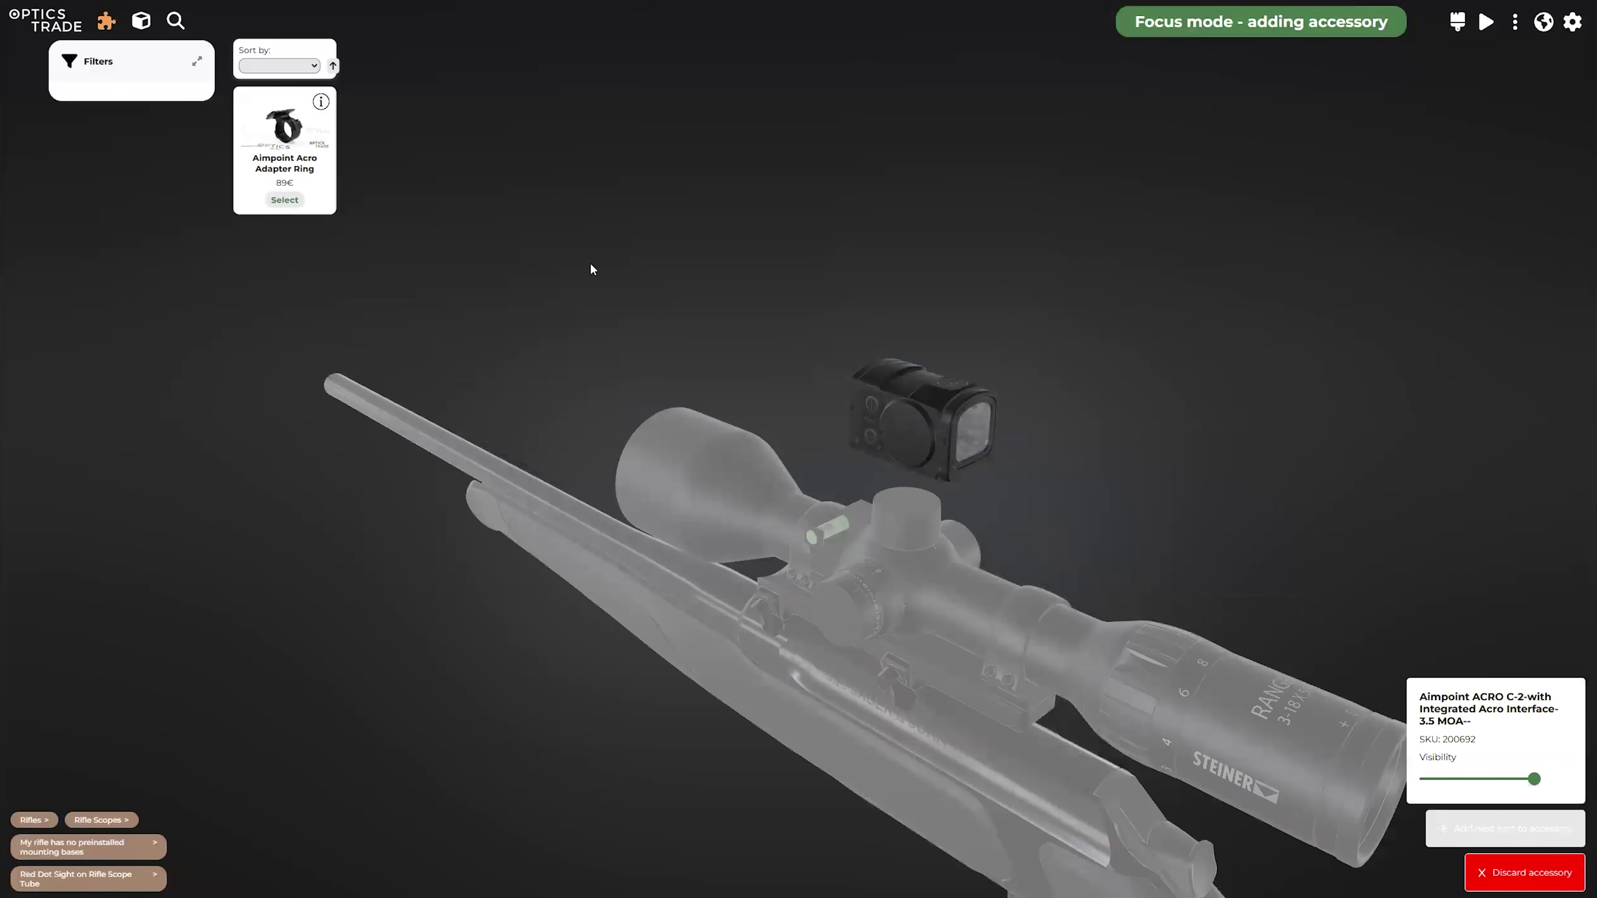
click(287, 202)
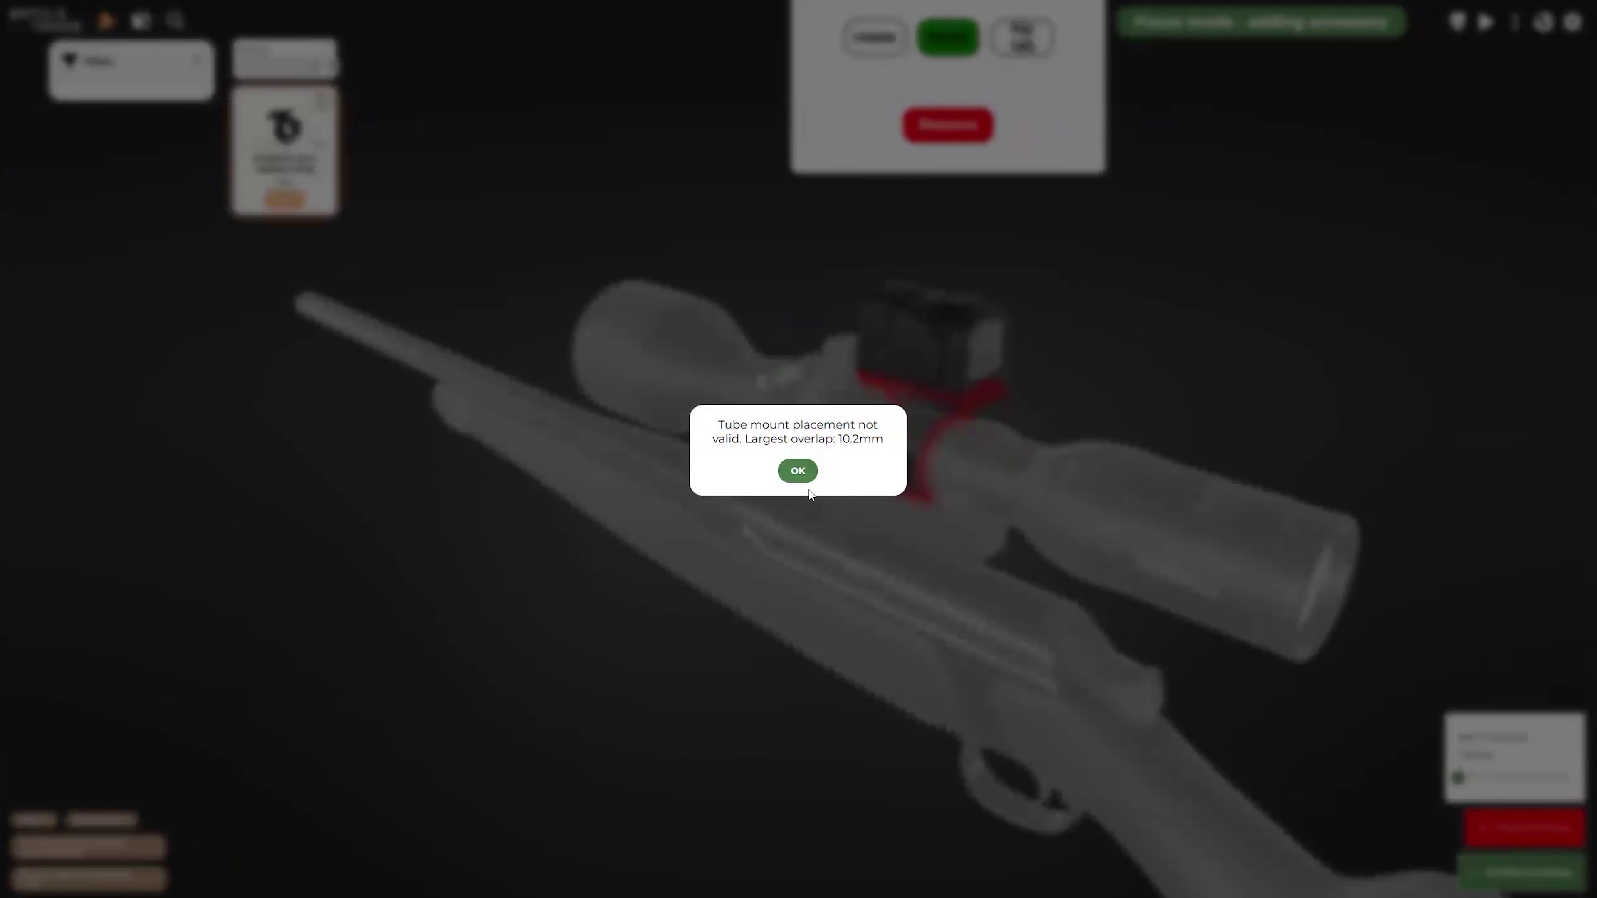
click(794, 471)
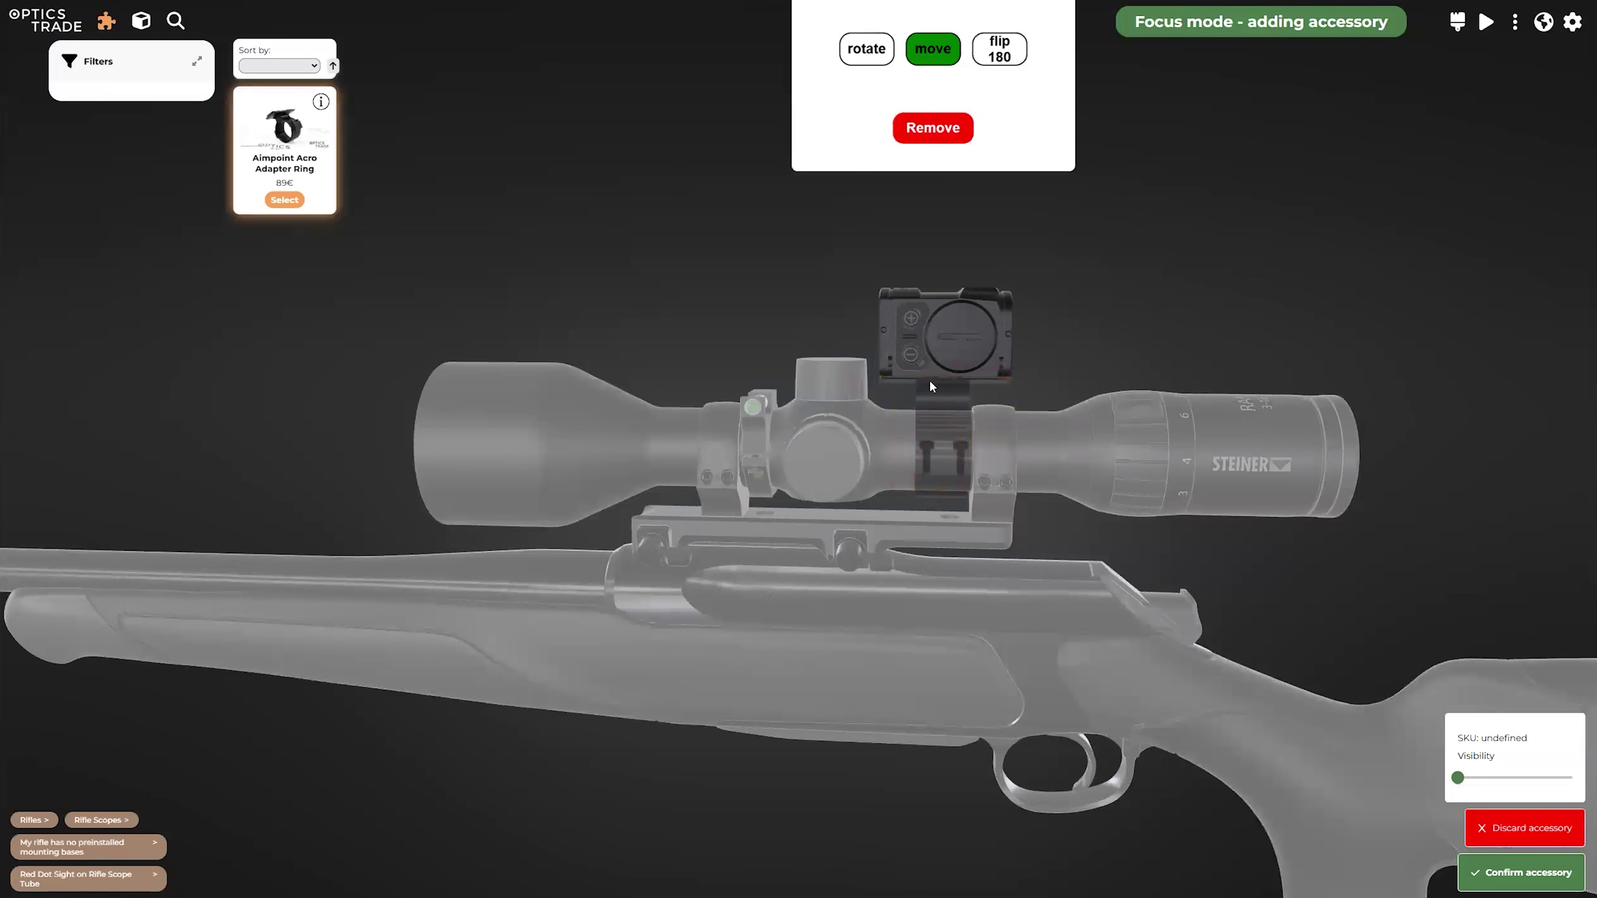
Slide the adapter ring with the red dot sight slightly forward, between the scope's turret and the rear mount ring.
drag(924, 381, 928, 383)
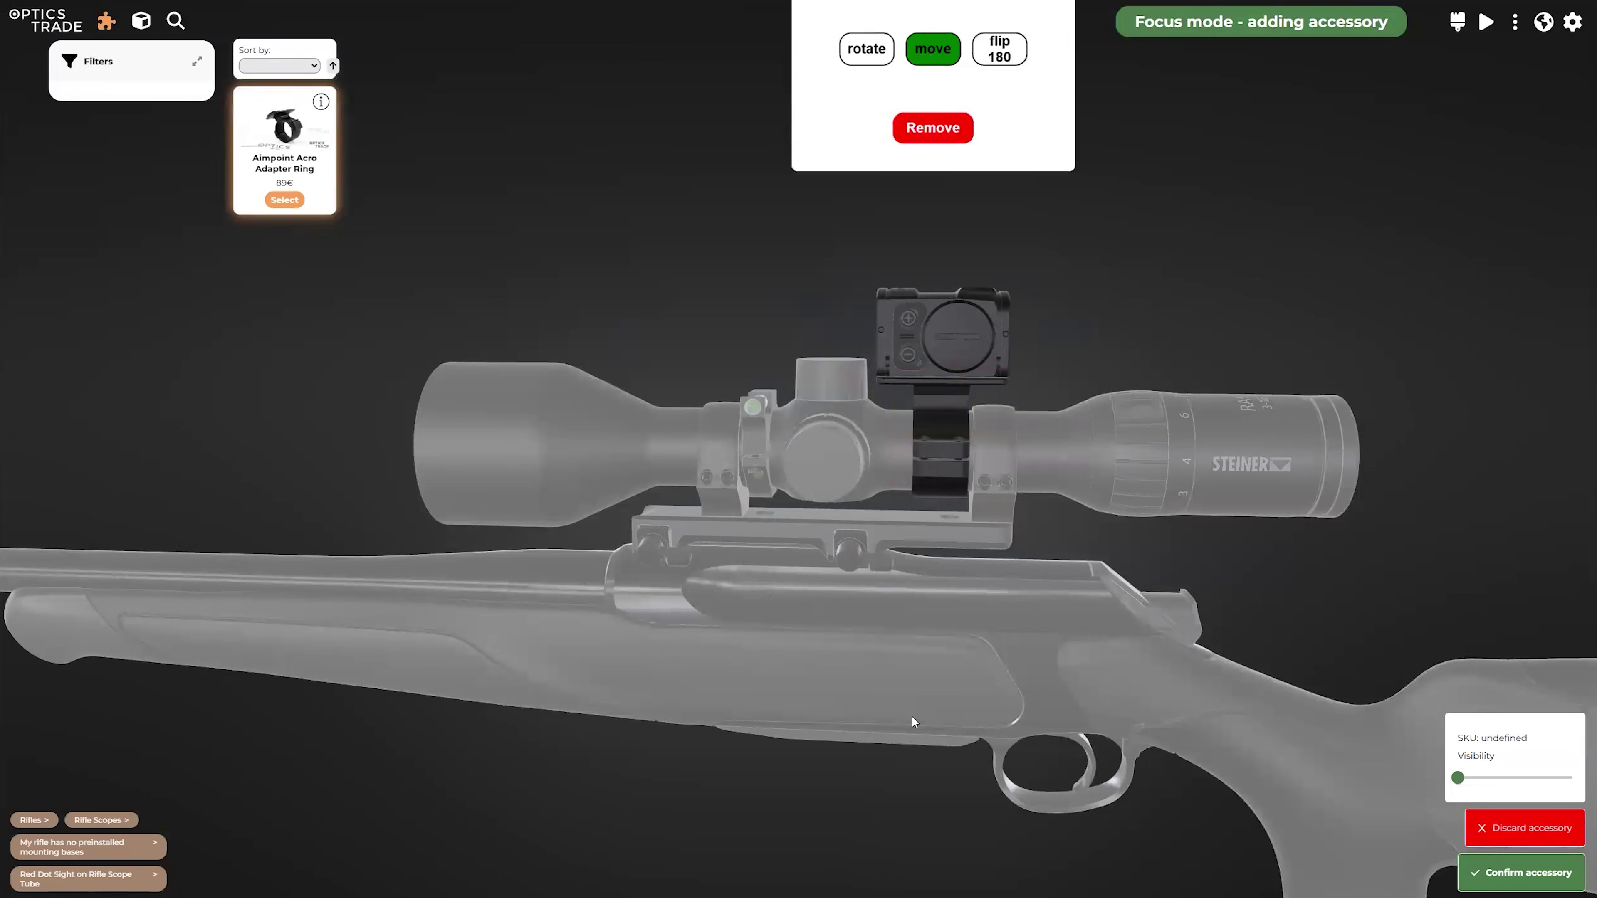
click(1019, 756)
scroll(1019, 756, down, 5)
mouse_move(1132, 679)
mouse_down()
mouse_move(1025, 724)
mouse_move(980, 704)
mouse_move(1028, 716)
mouse_move(1063, 689)
mouse_move(1117, 694)
mouse_up()
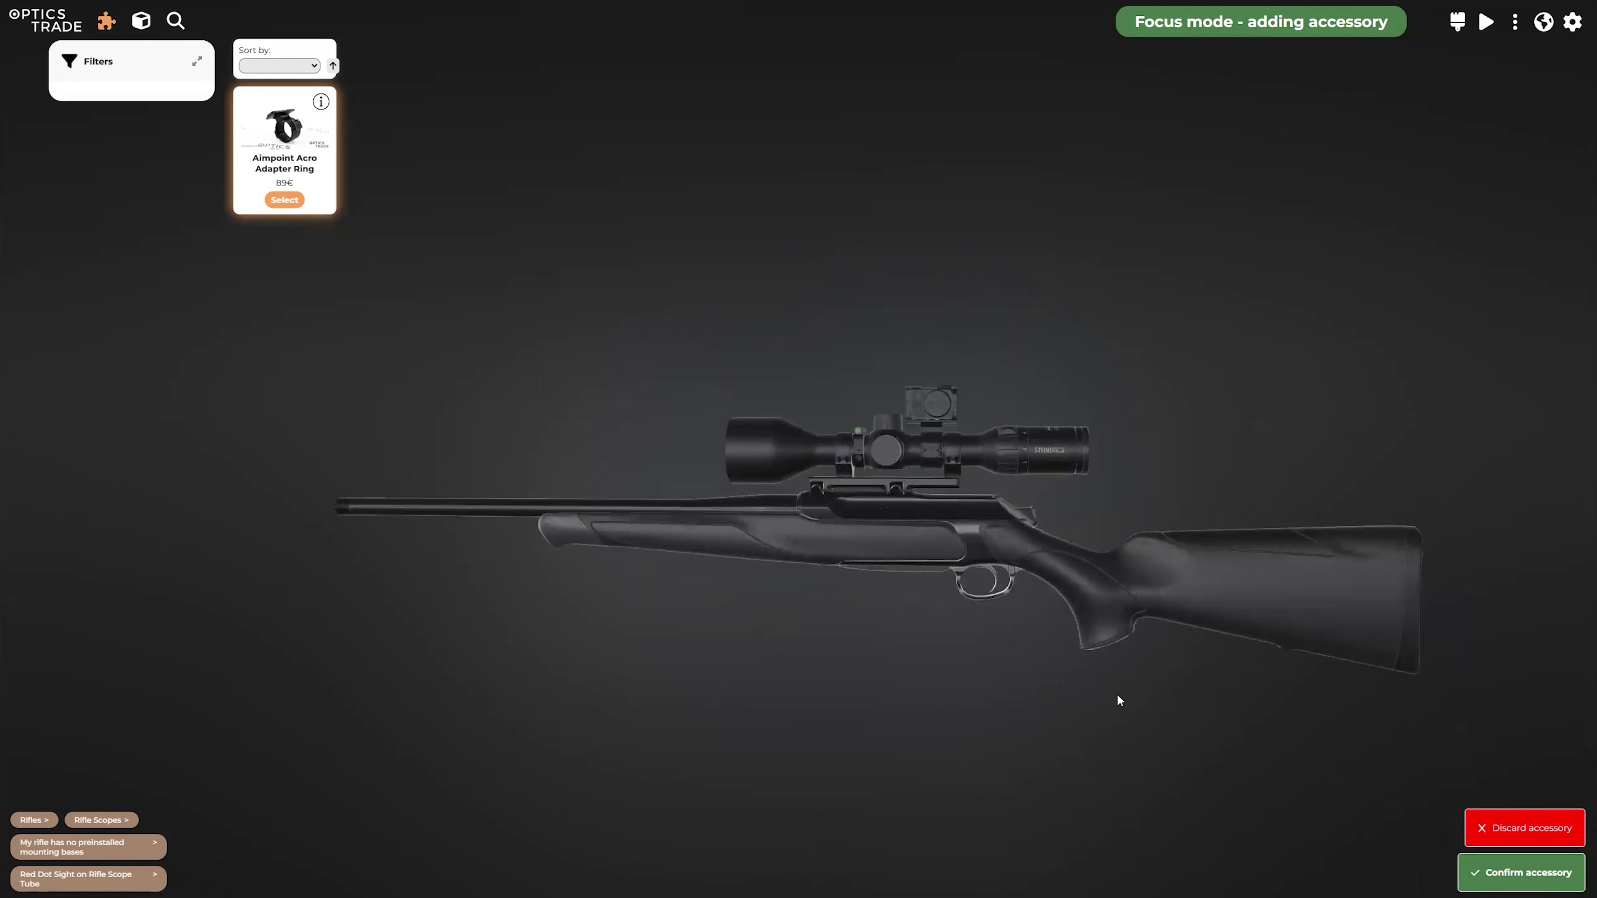
scroll(964, 558, up, 5)
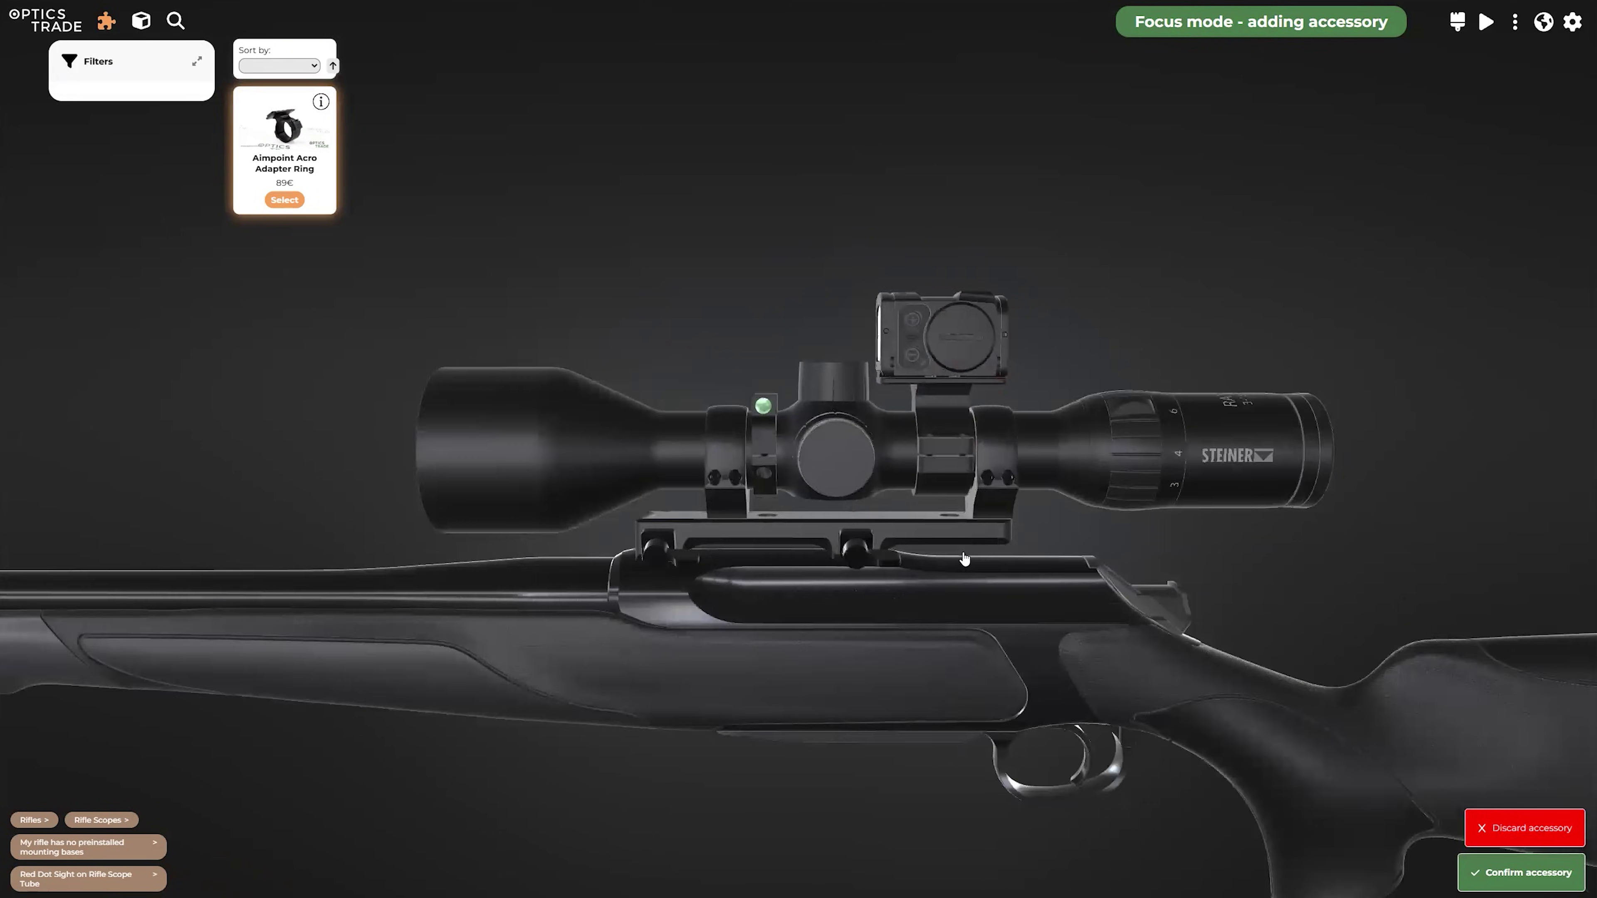
drag(925, 551, 923, 392)
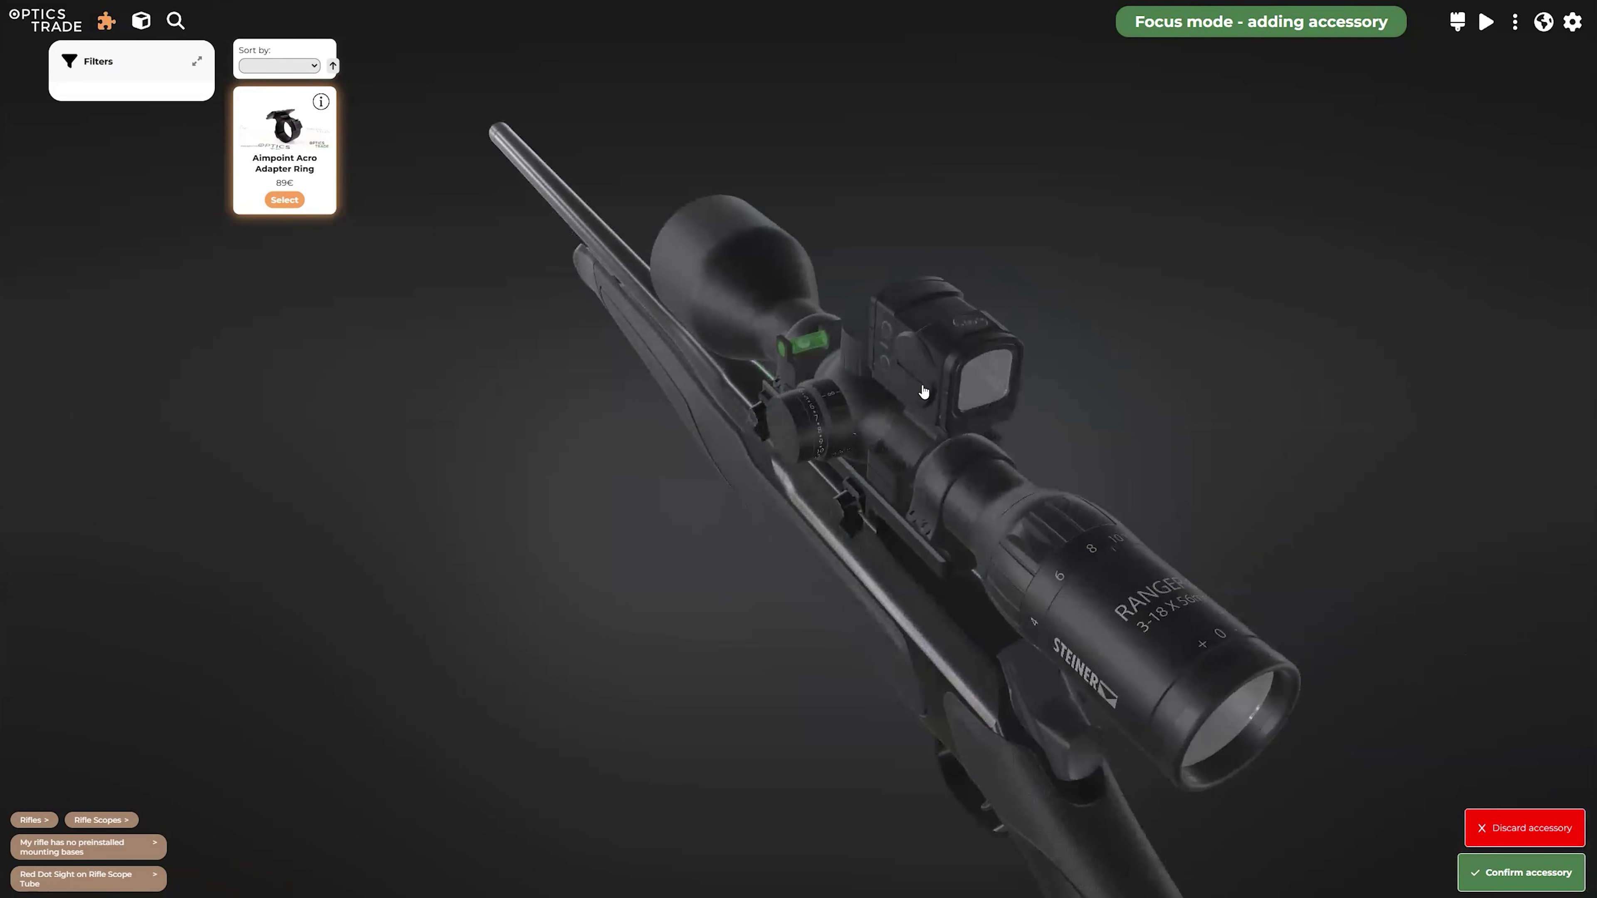
Rotate the red dot sight and its adapter ring around the scope tube toward the bolt-handle side.
click(924, 392)
click(879, 40)
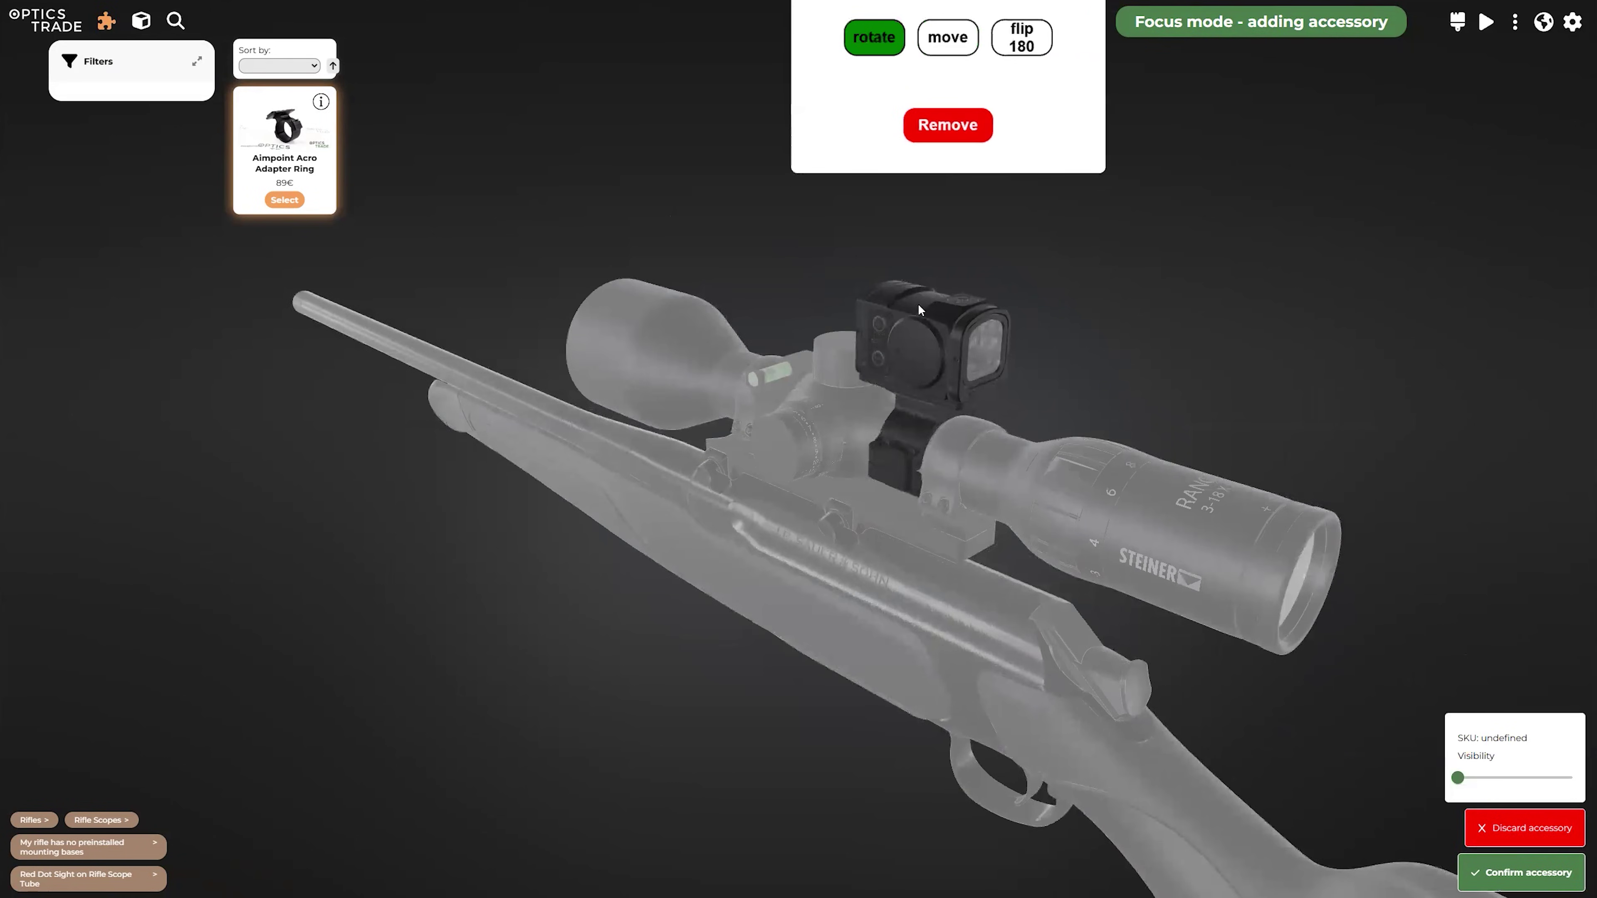
drag(941, 337, 1177, 142)
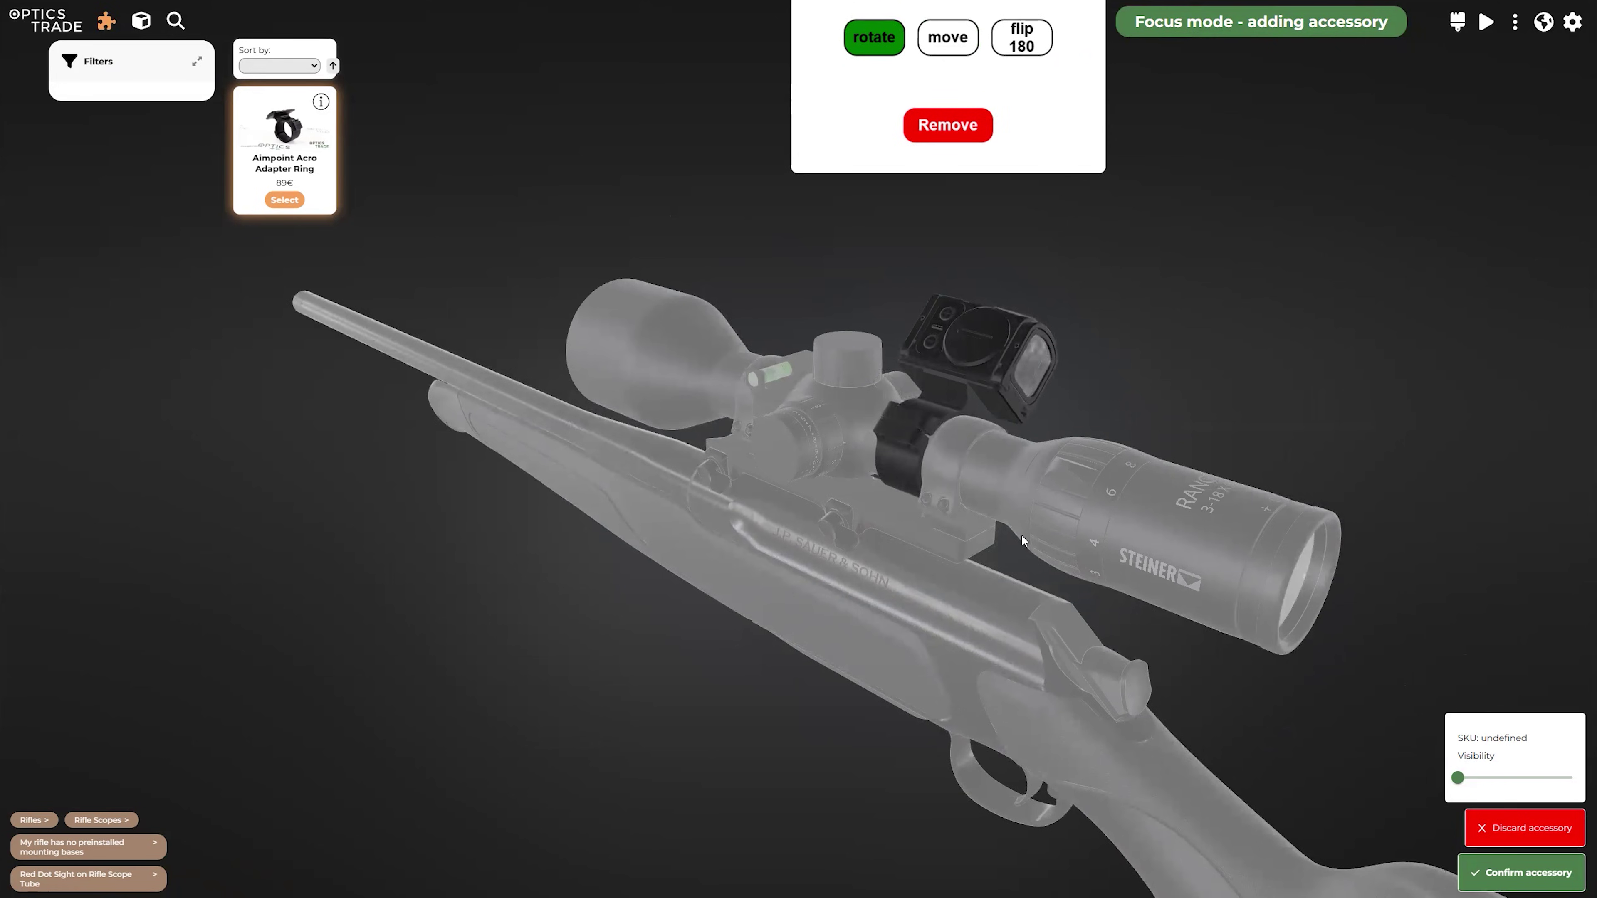
click(961, 334)
scroll(1075, 636, down, 6)
drag(1081, 645, 1028, 627)
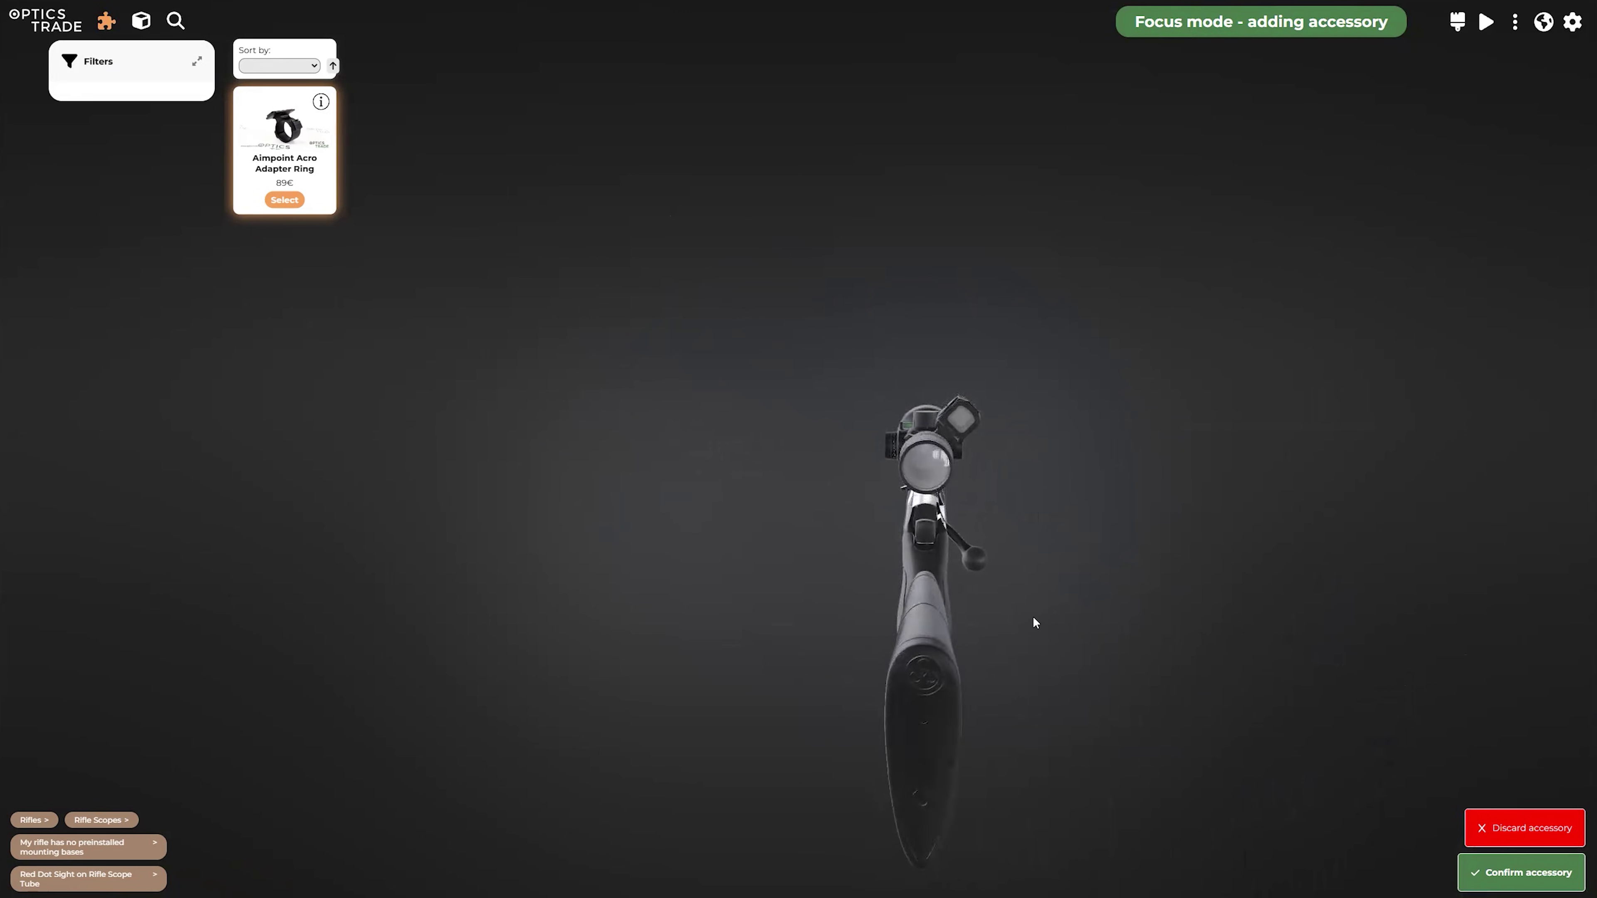
scroll(1031, 453, up, 5)
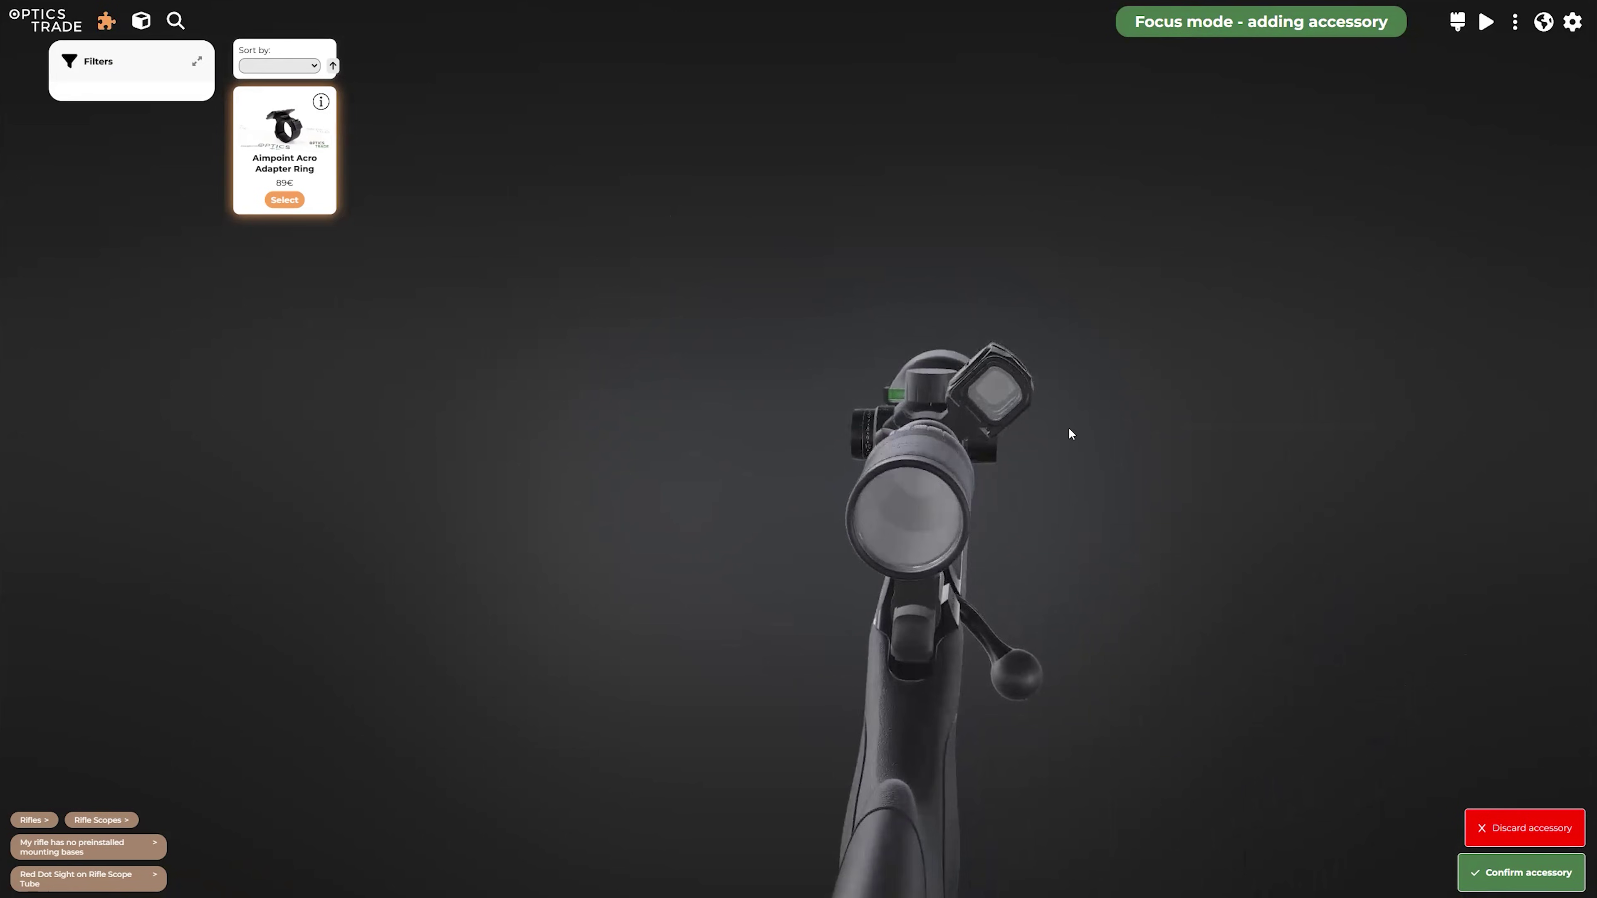
drag(1083, 434, 1183, 420)
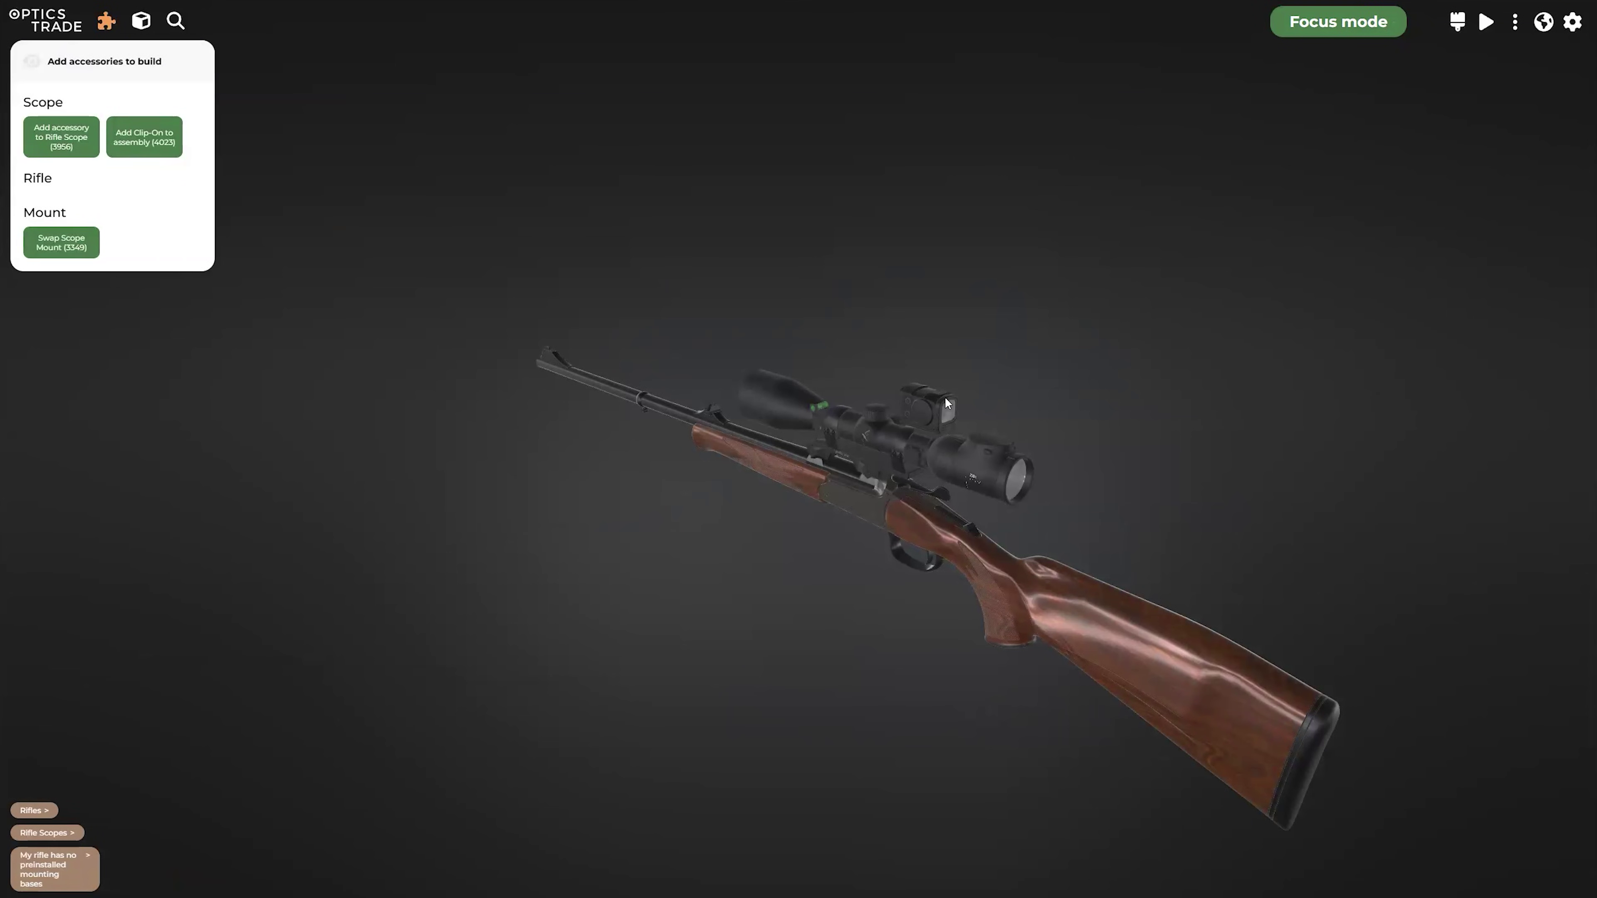
Add the Hikmicro Thunder TH35C thermal front clip-on to the wood-stocked rifle with the 2-12x50 scope.
drag(1033, 543, 1079, 531)
scroll(862, 468, up, 5)
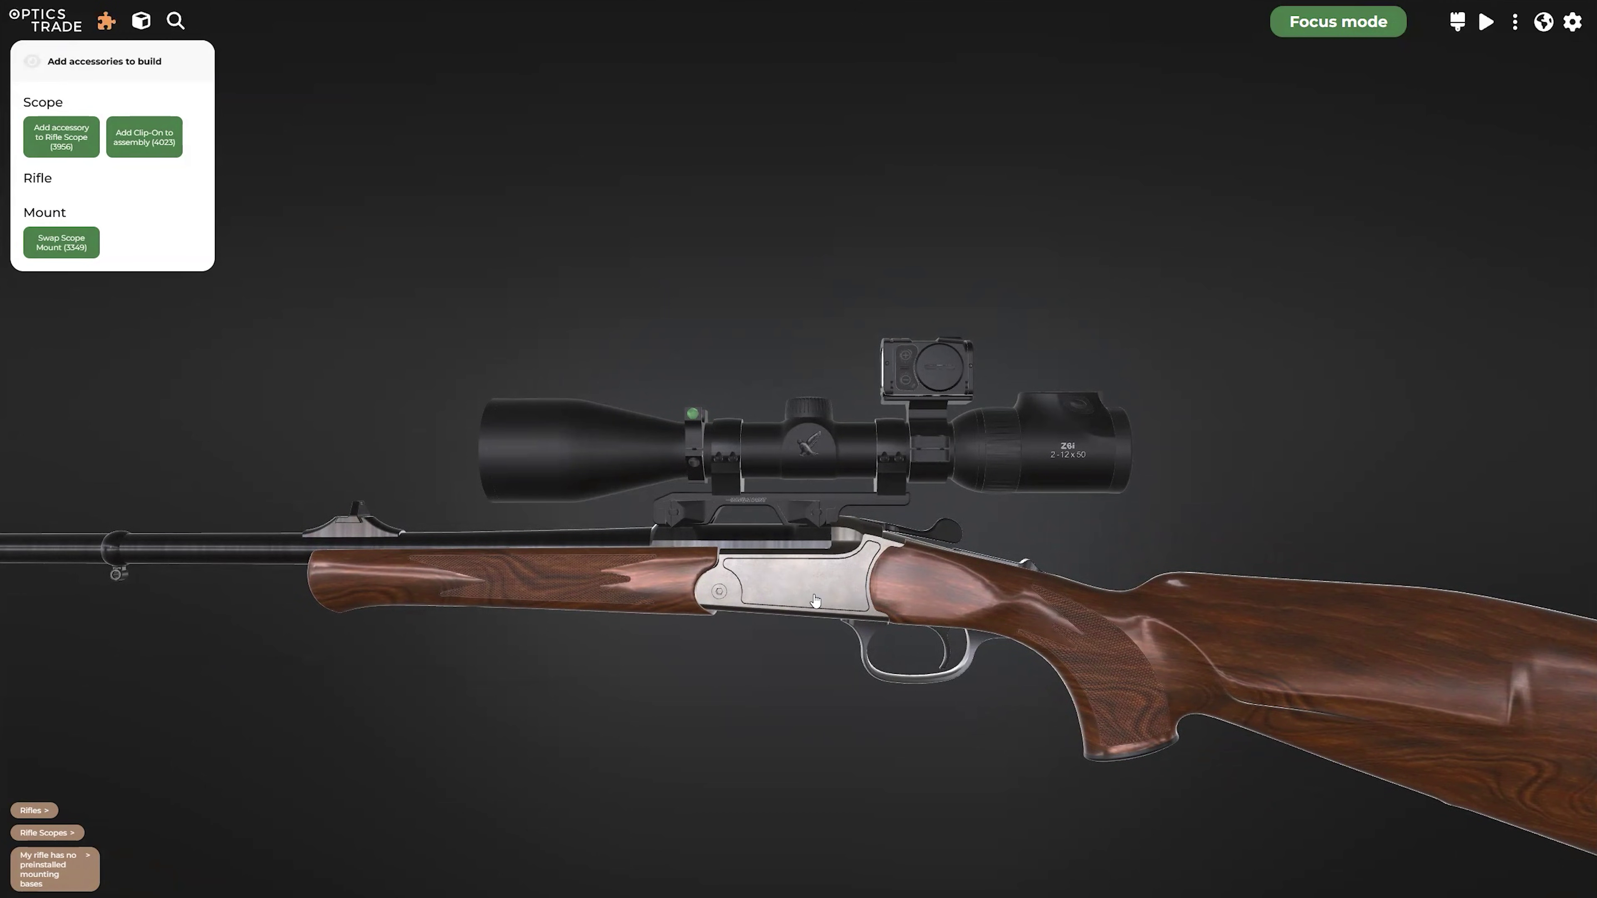
click(145, 139)
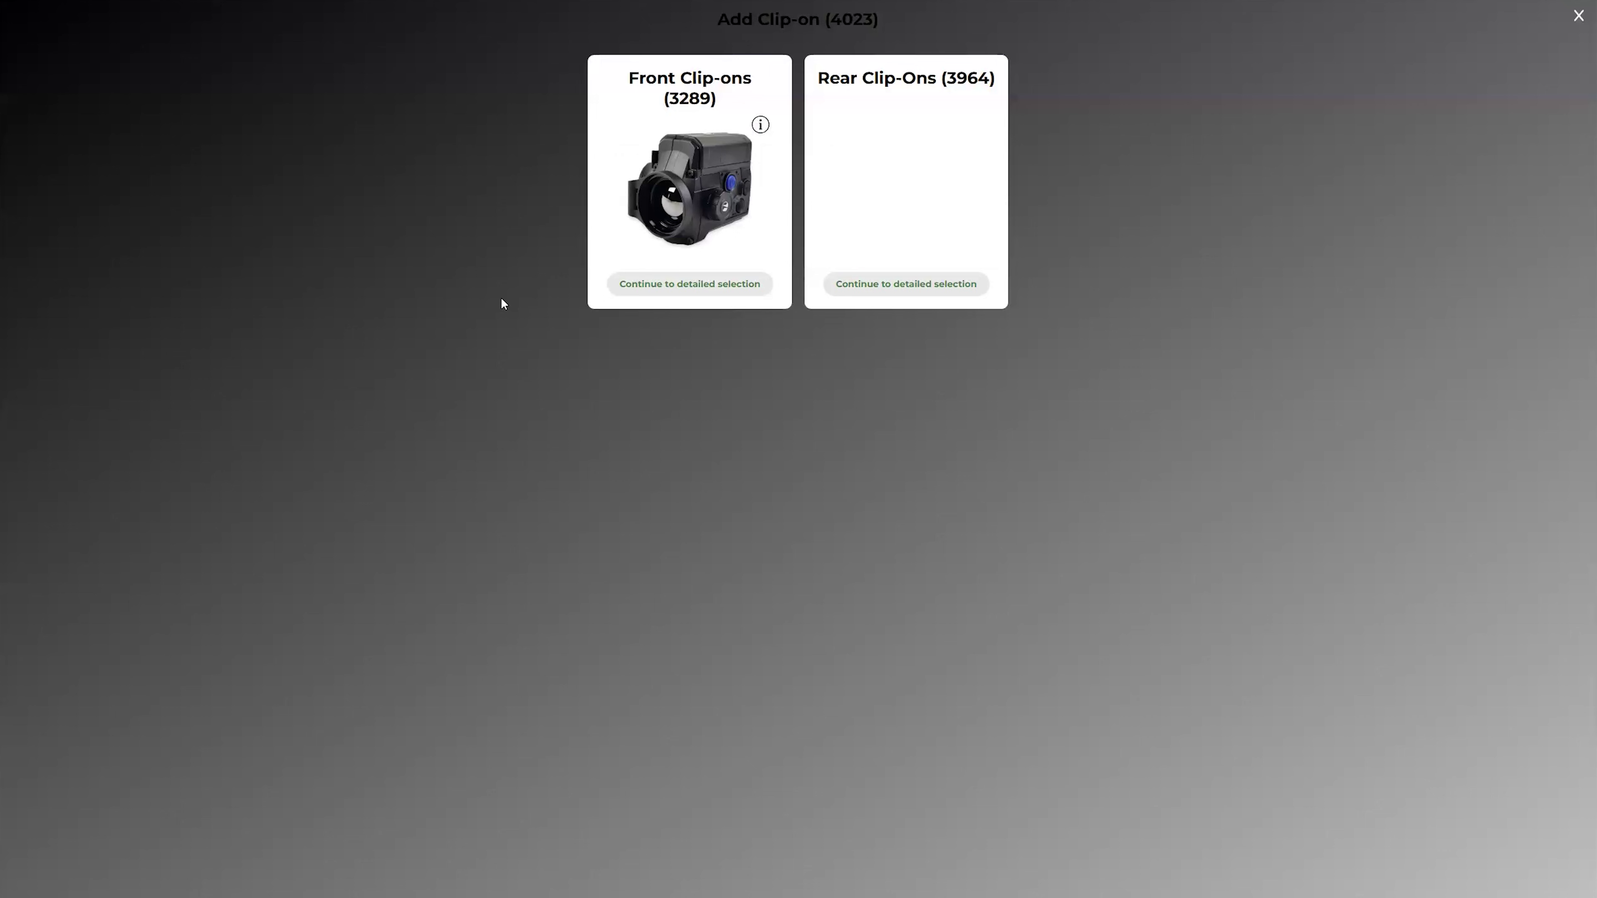
click(720, 287)
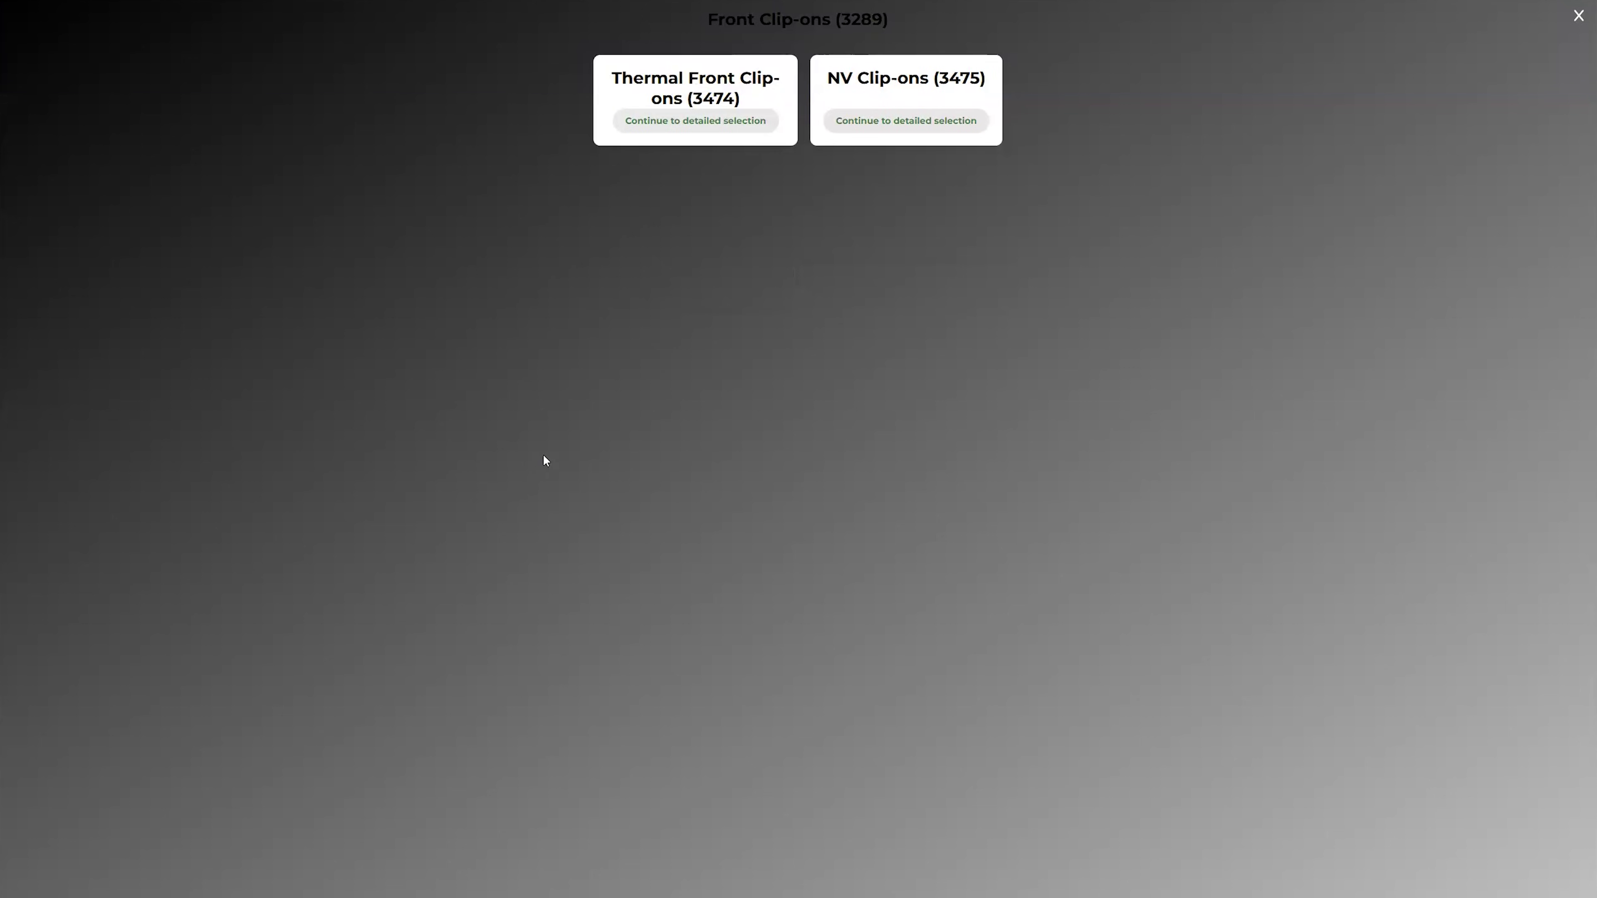
click(681, 125)
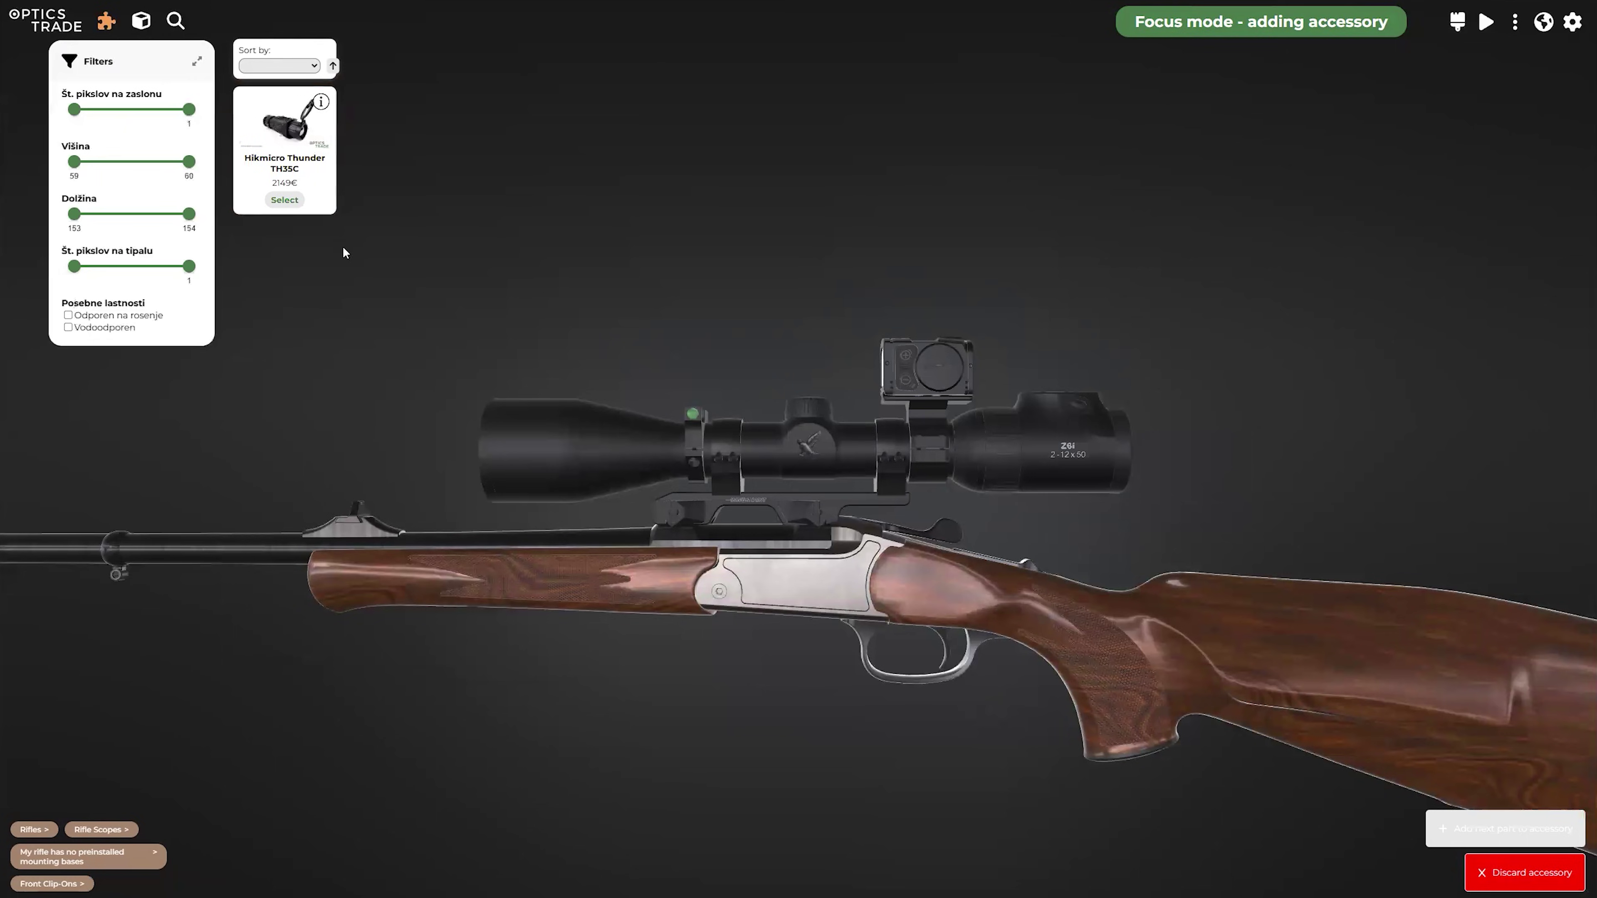
click(292, 202)
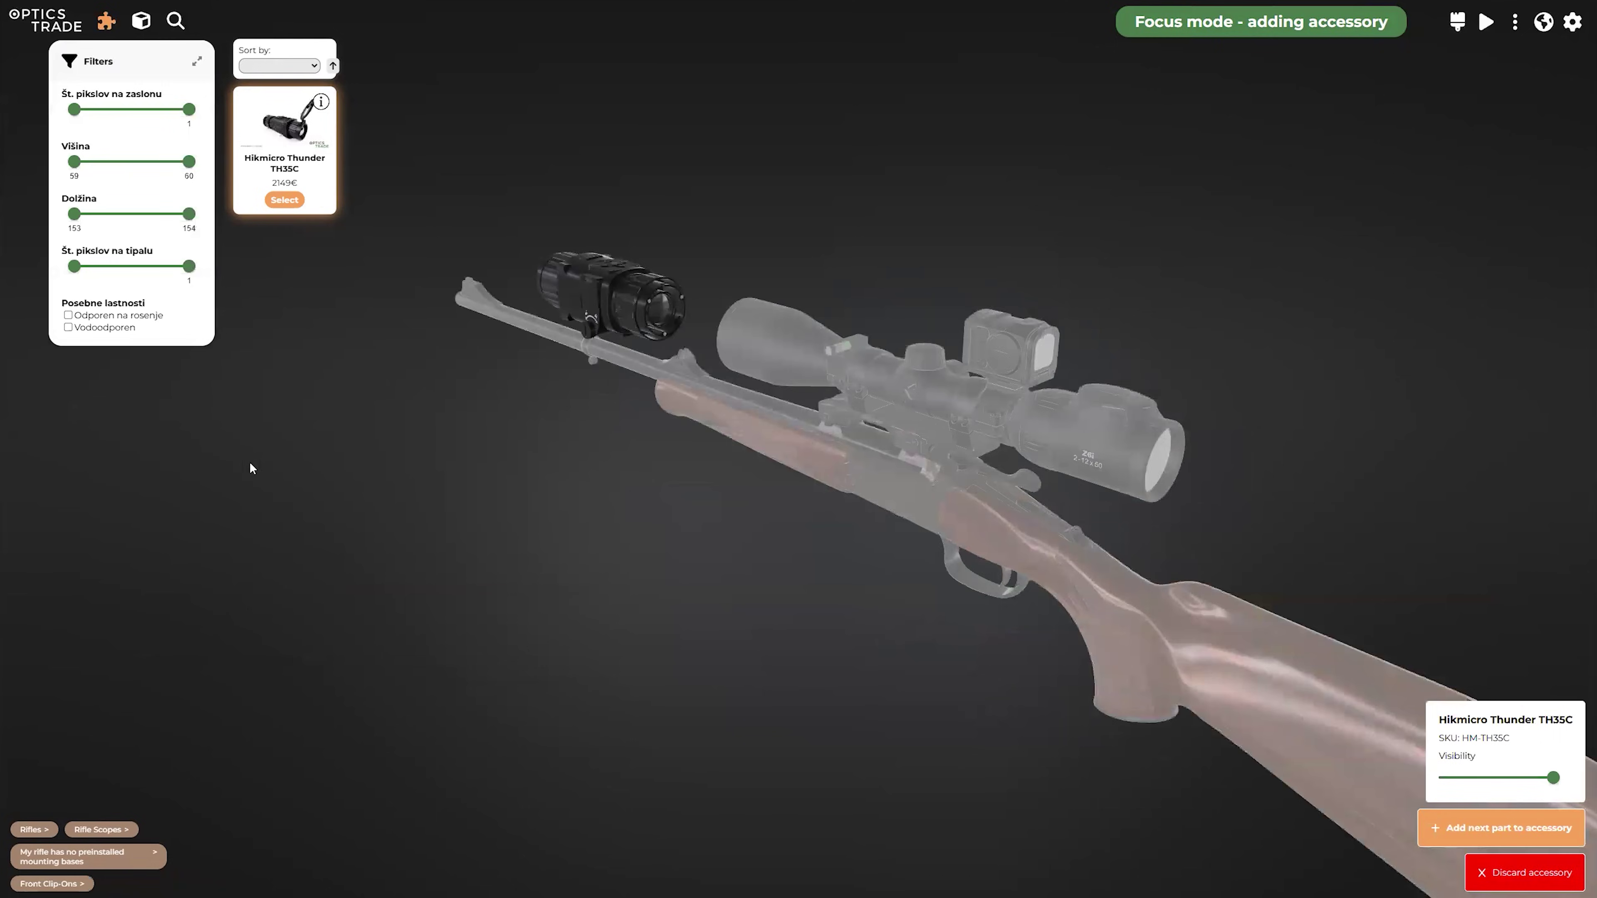
Attach the thermal clip-on to the scope with the Rusan Two-Piece Adapter for Hikmicro Thunder.
click(1477, 830)
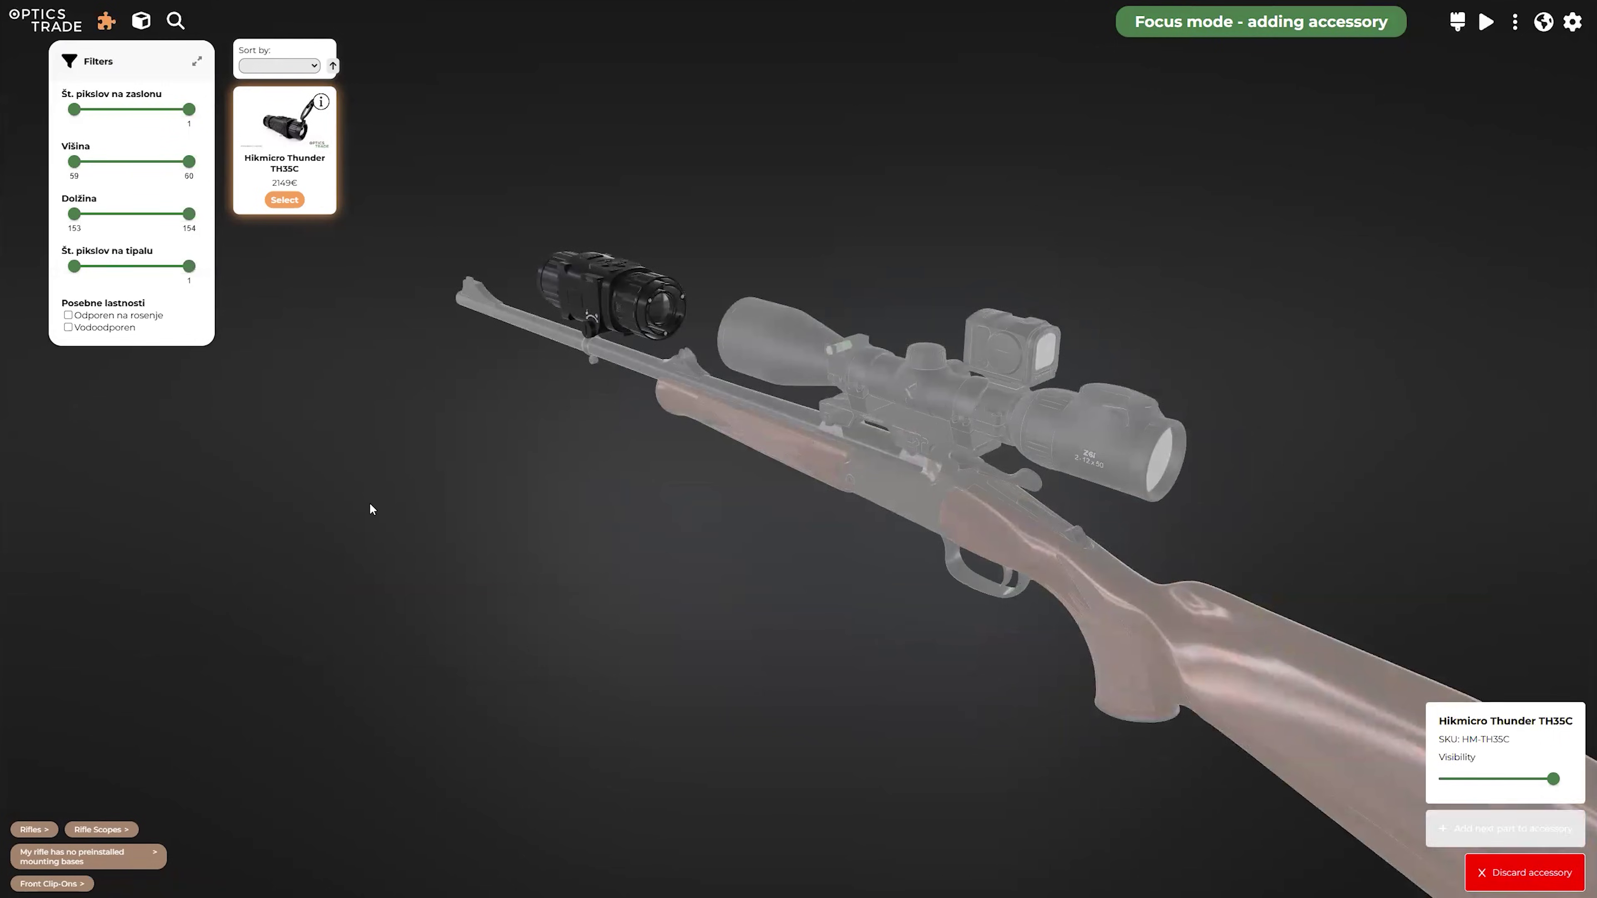
click(763, 123)
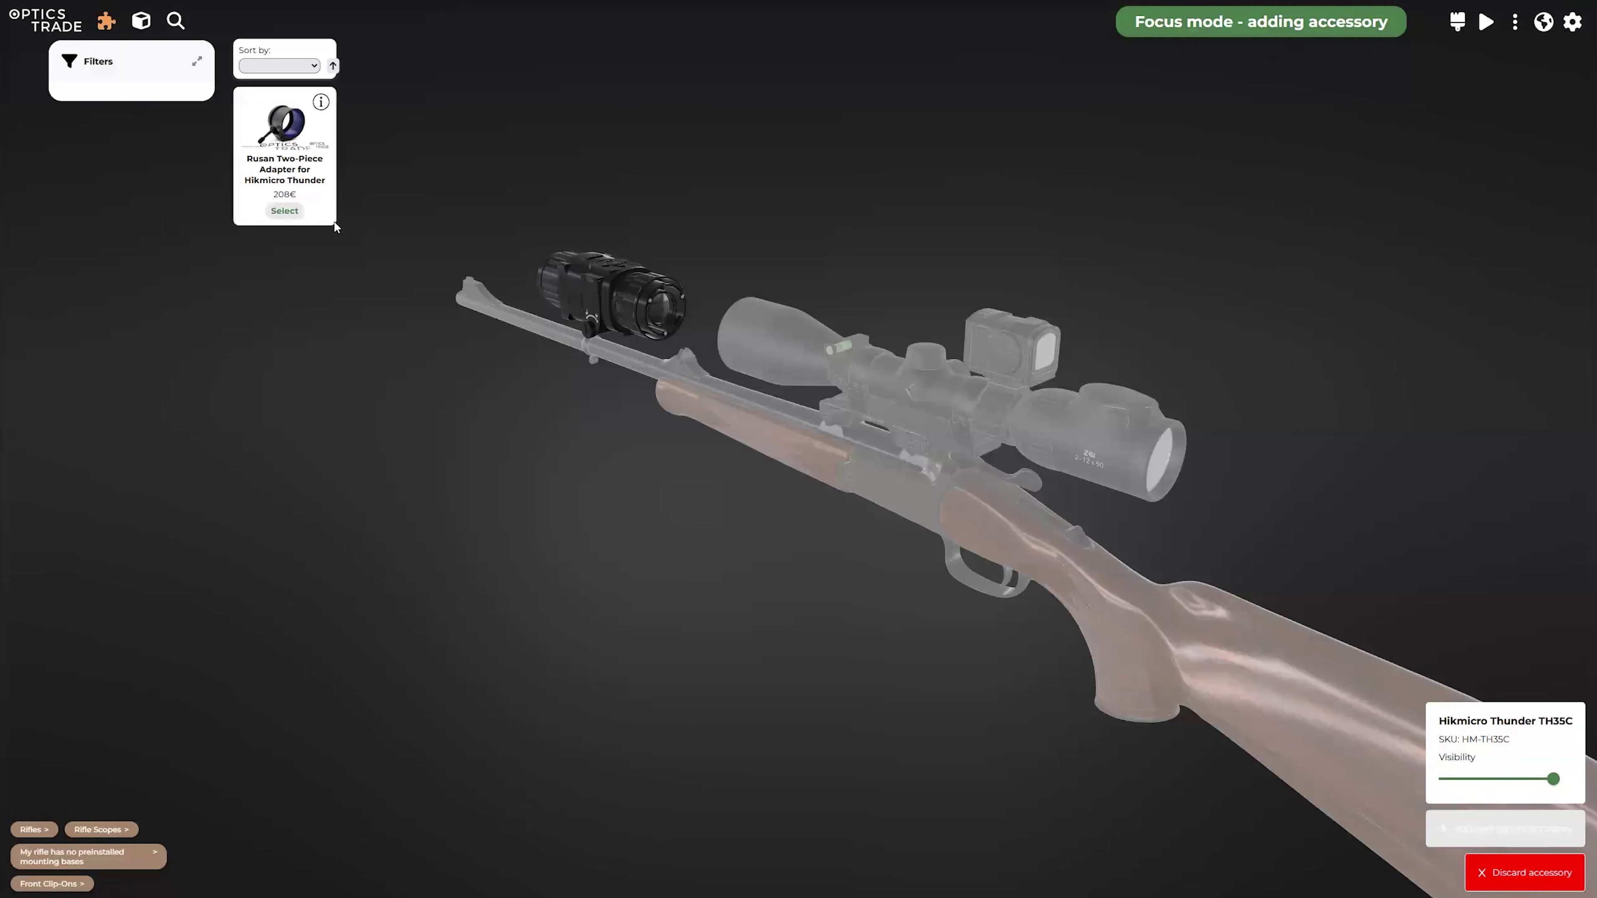
click(290, 216)
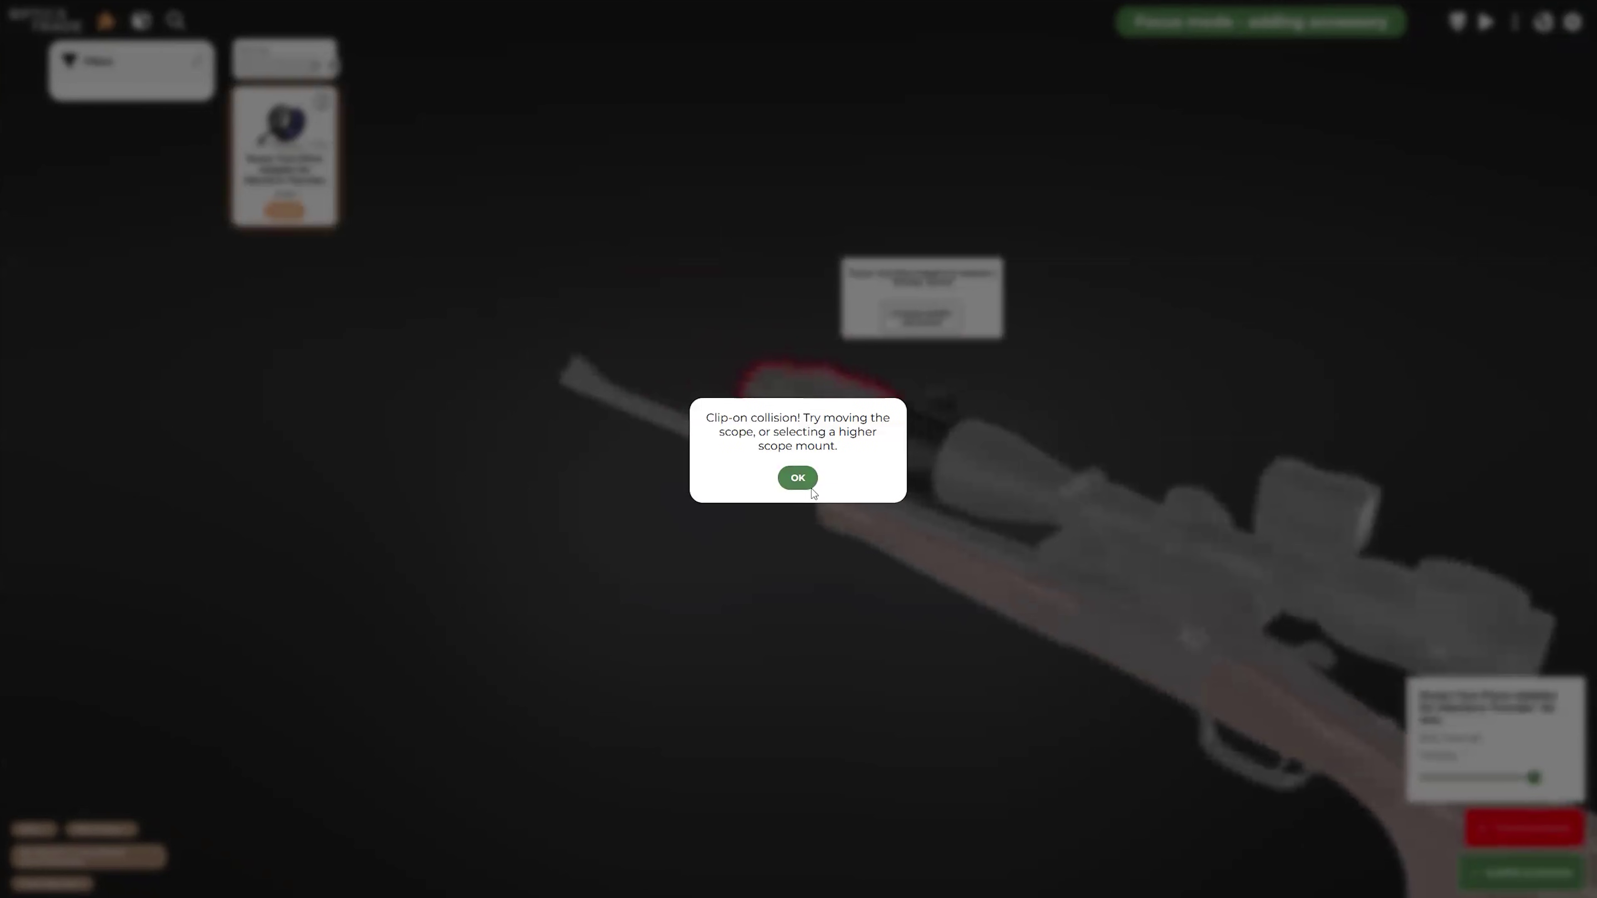
Dismiss the clip-on collision notice and confirm the 56 mm Rusan Two-Piece Adapter for Hikmicro Thunder on the scope.
click(811, 479)
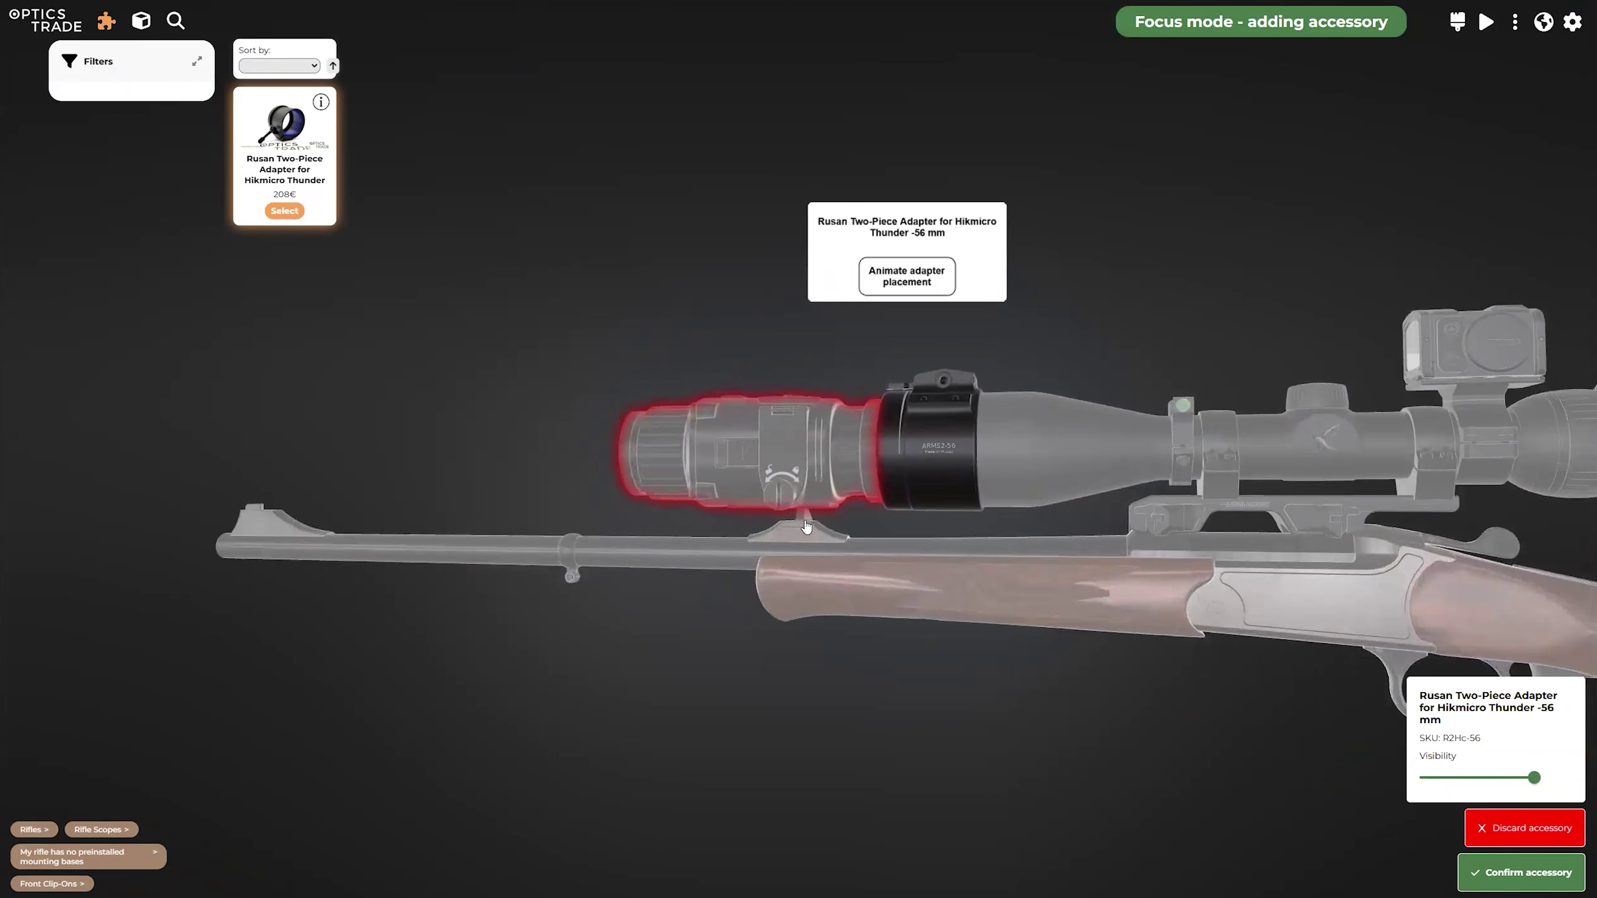
click(905, 252)
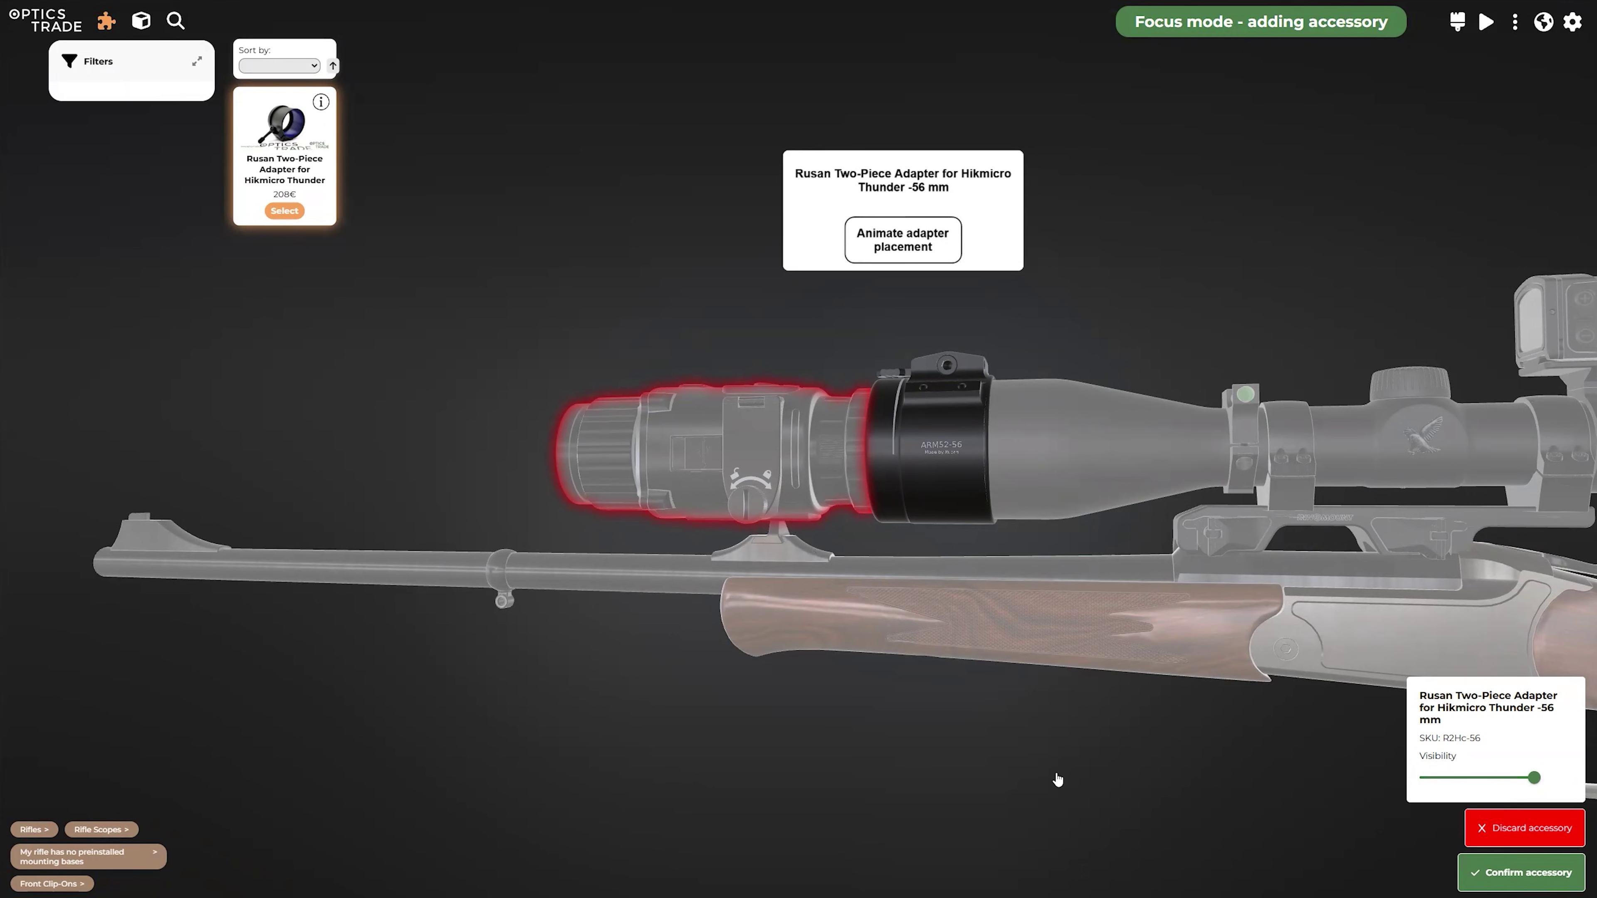
click(1513, 875)
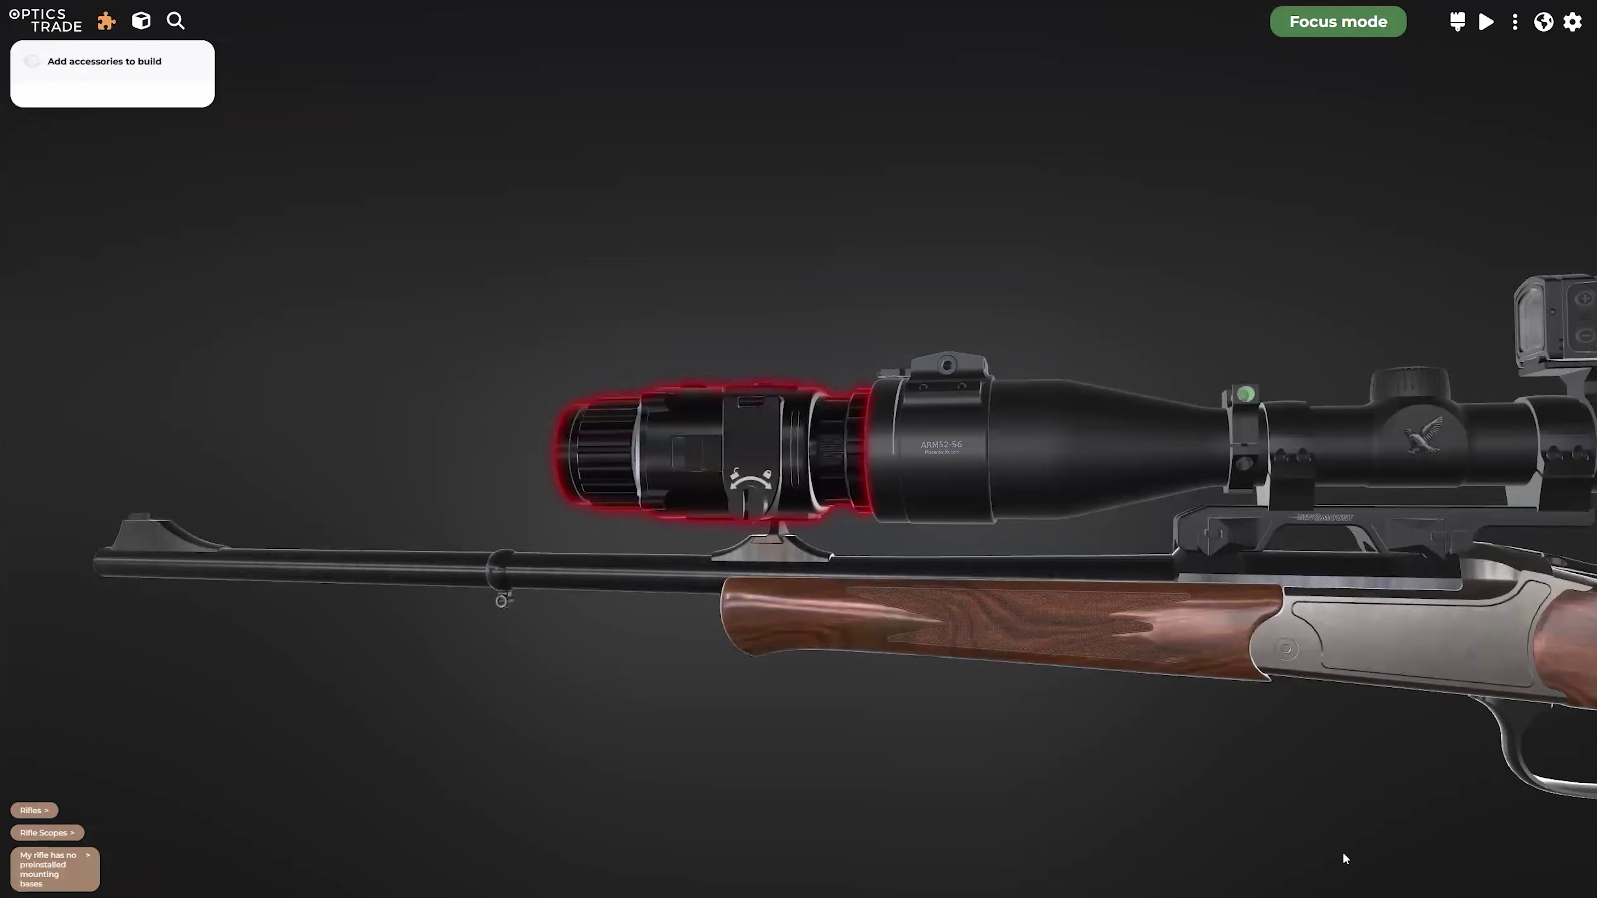
Swap the scope mount for the INNOmount QD Mount for Blaser, 30 mm, in the 23 mm version with KR 0.0 mm.
click(68, 250)
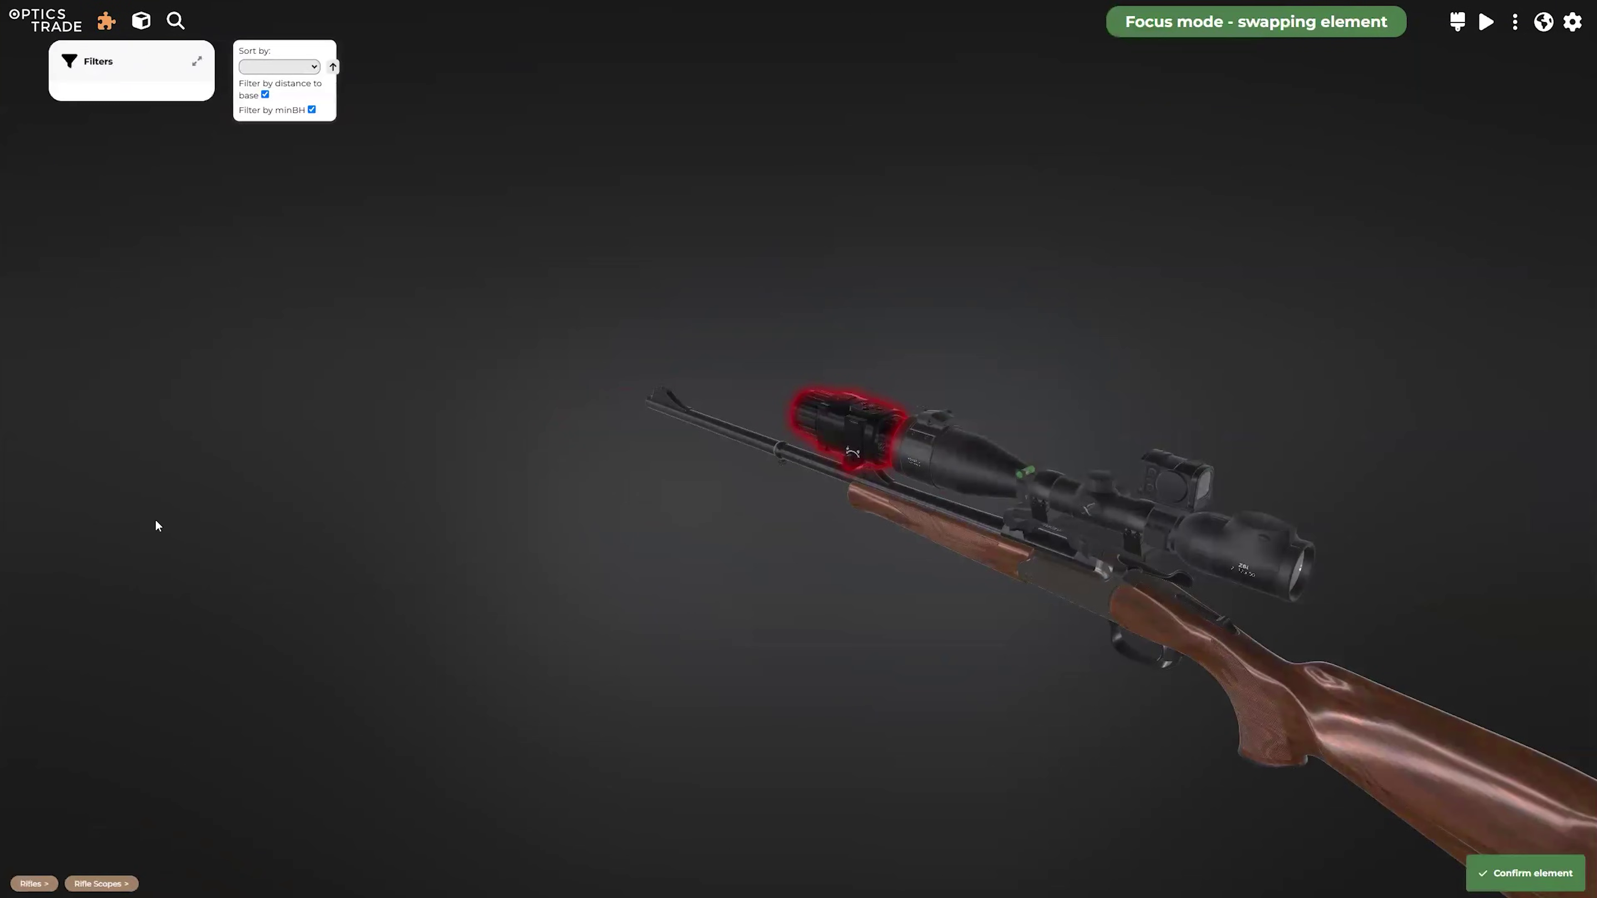
click(798, 331)
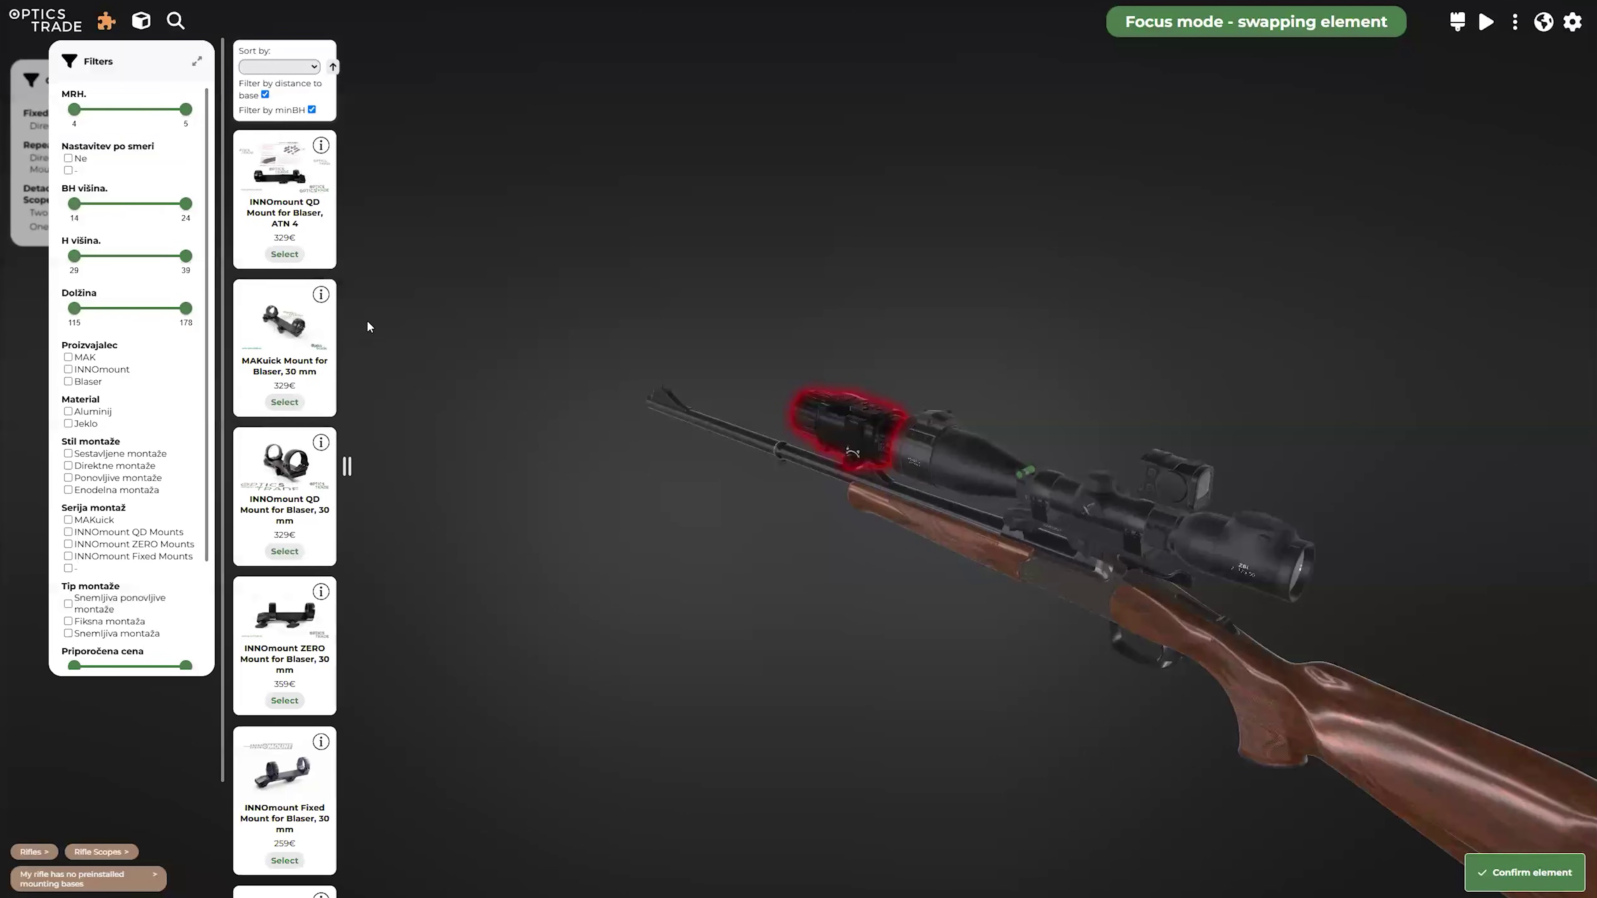
scroll(281, 507, down, 1)
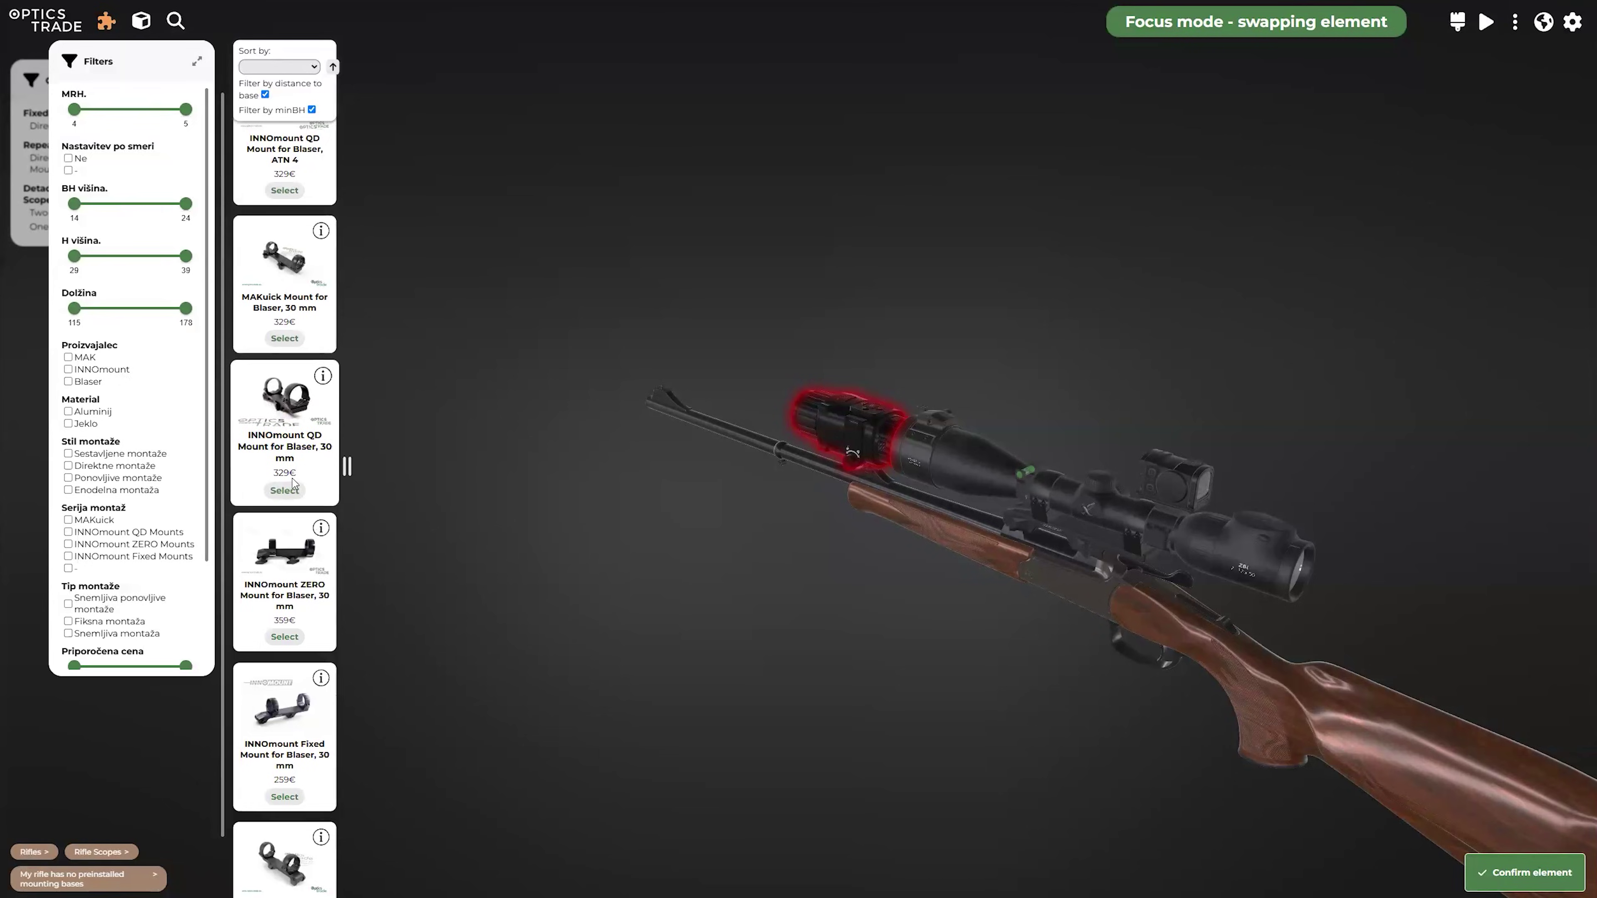
click(289, 492)
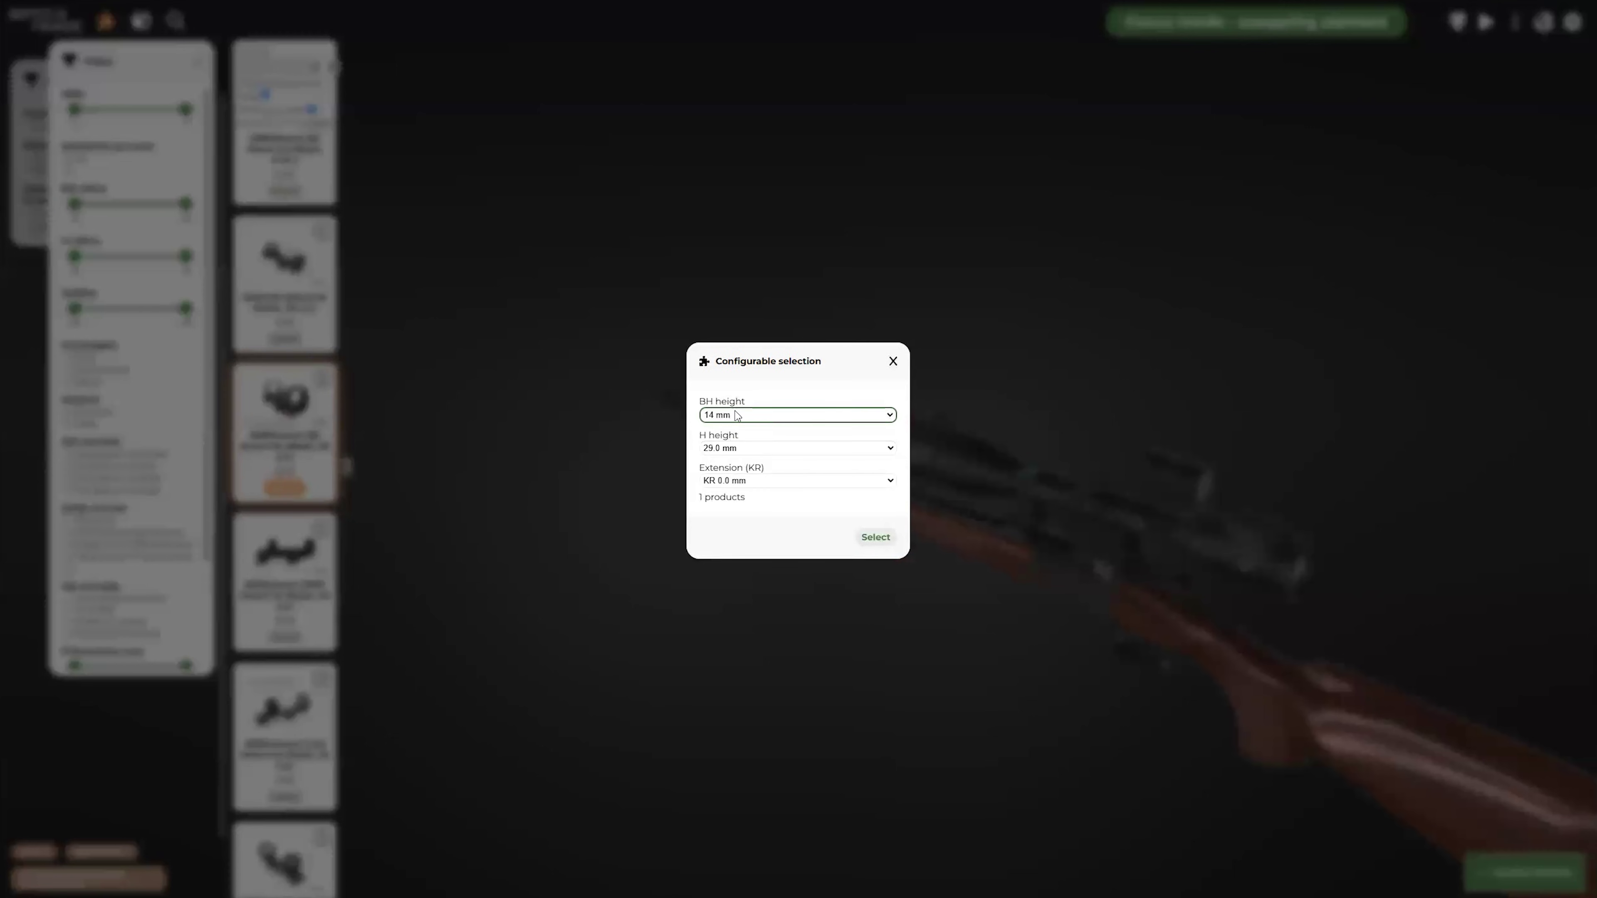
click(738, 416)
click(738, 472)
click(876, 538)
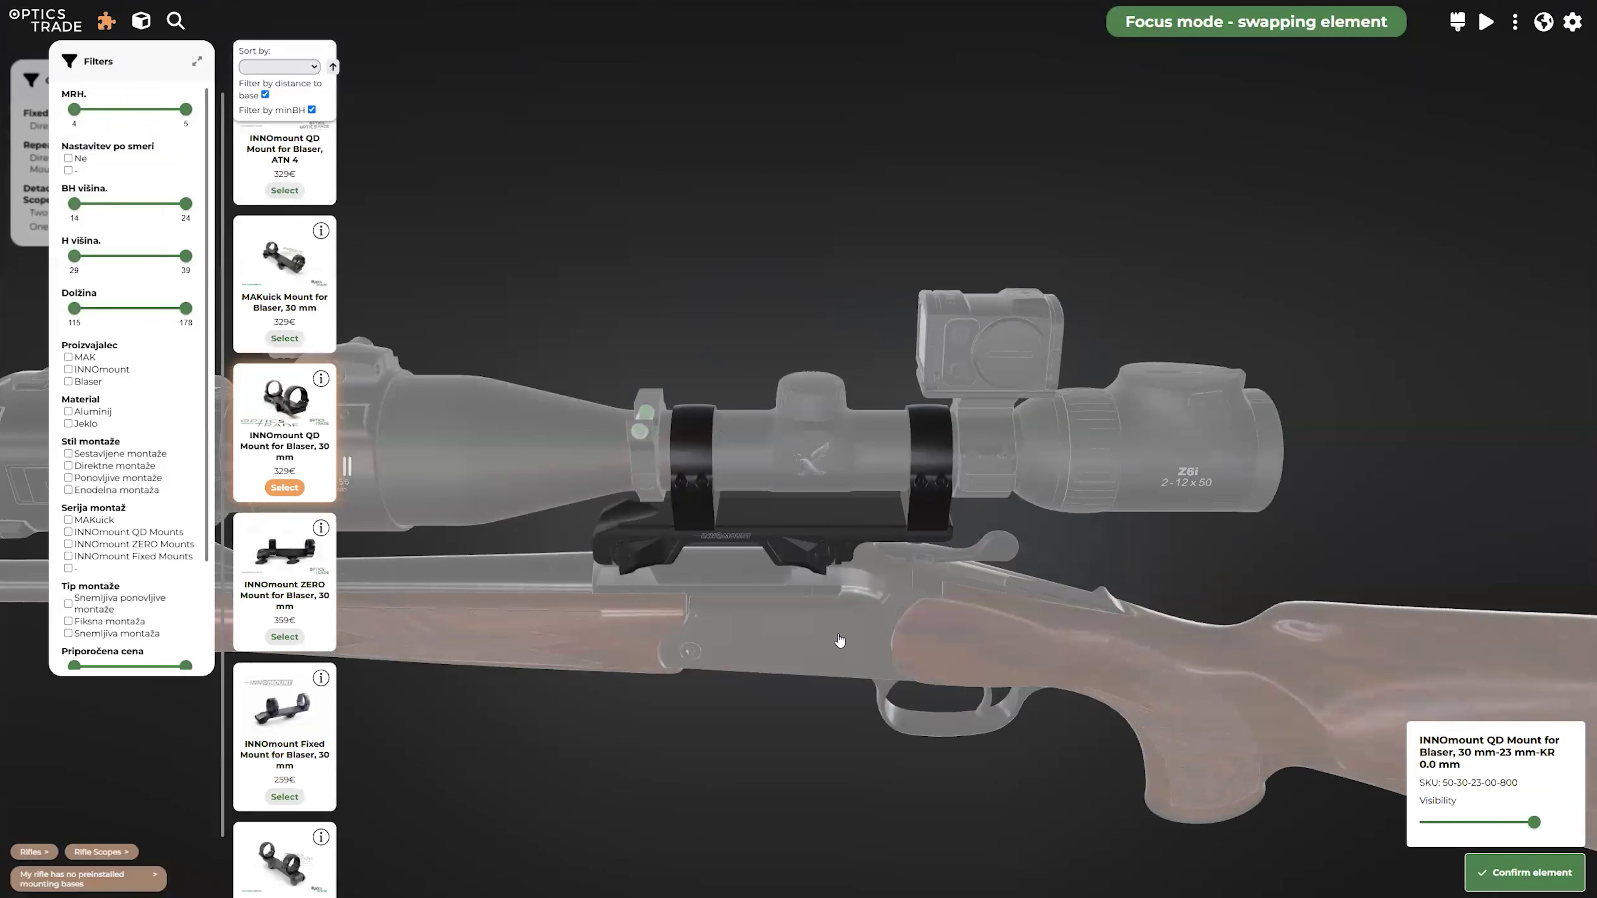
Examine the clearance between the thermal clip-on and the rifle's rear sight and barrel with the swapped mount.
drag(830, 621, 834, 601)
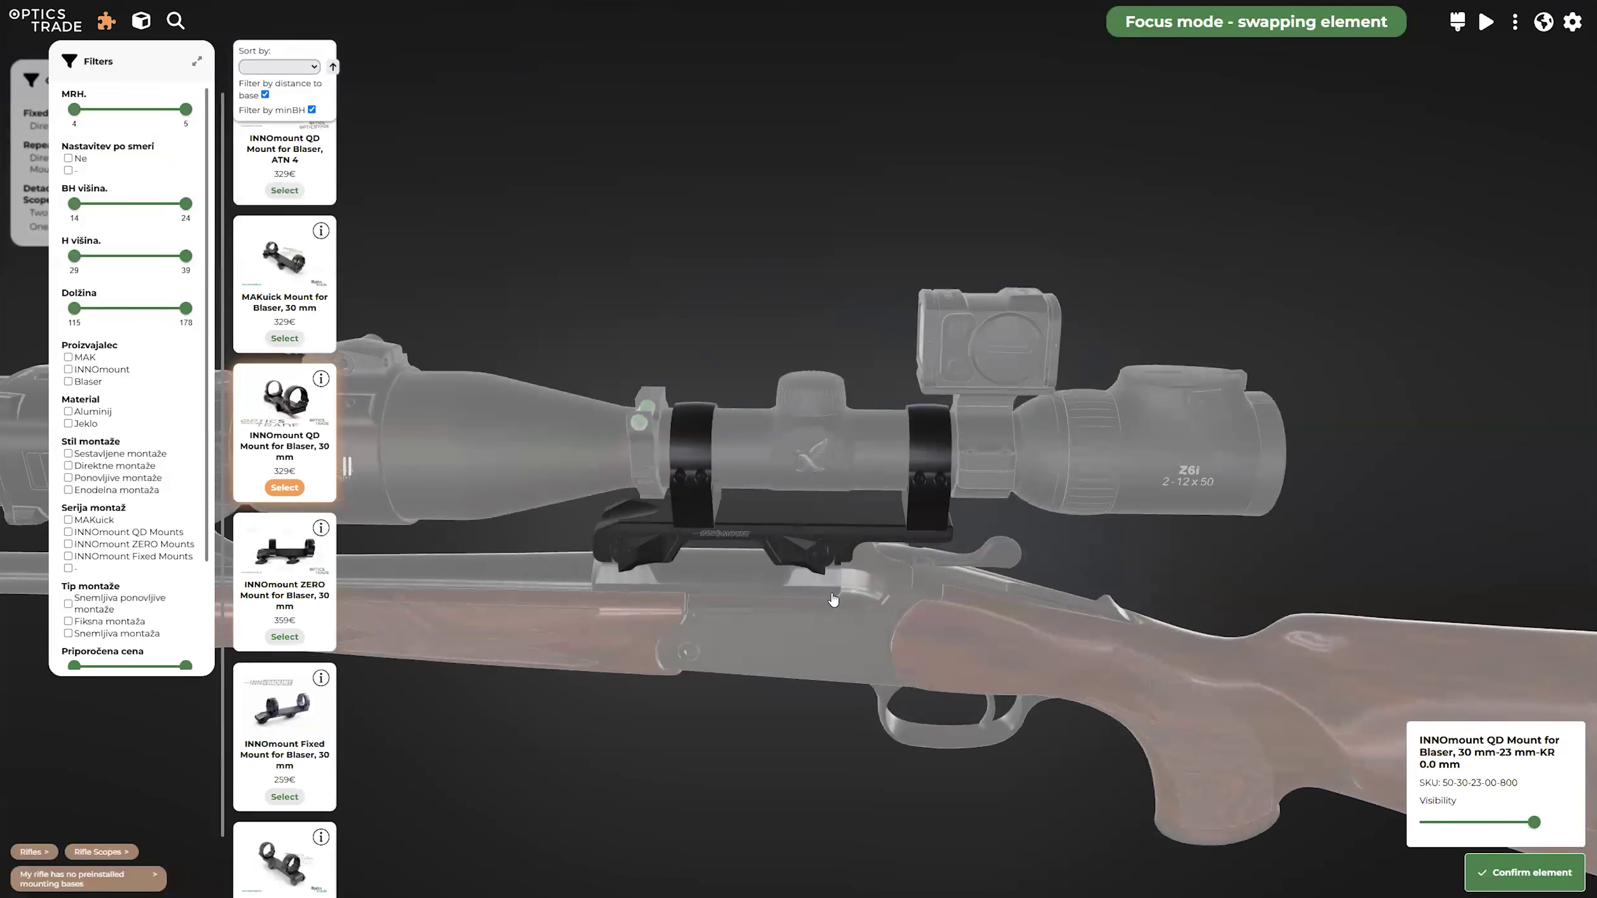
right_drag(718, 546, 1025, 594)
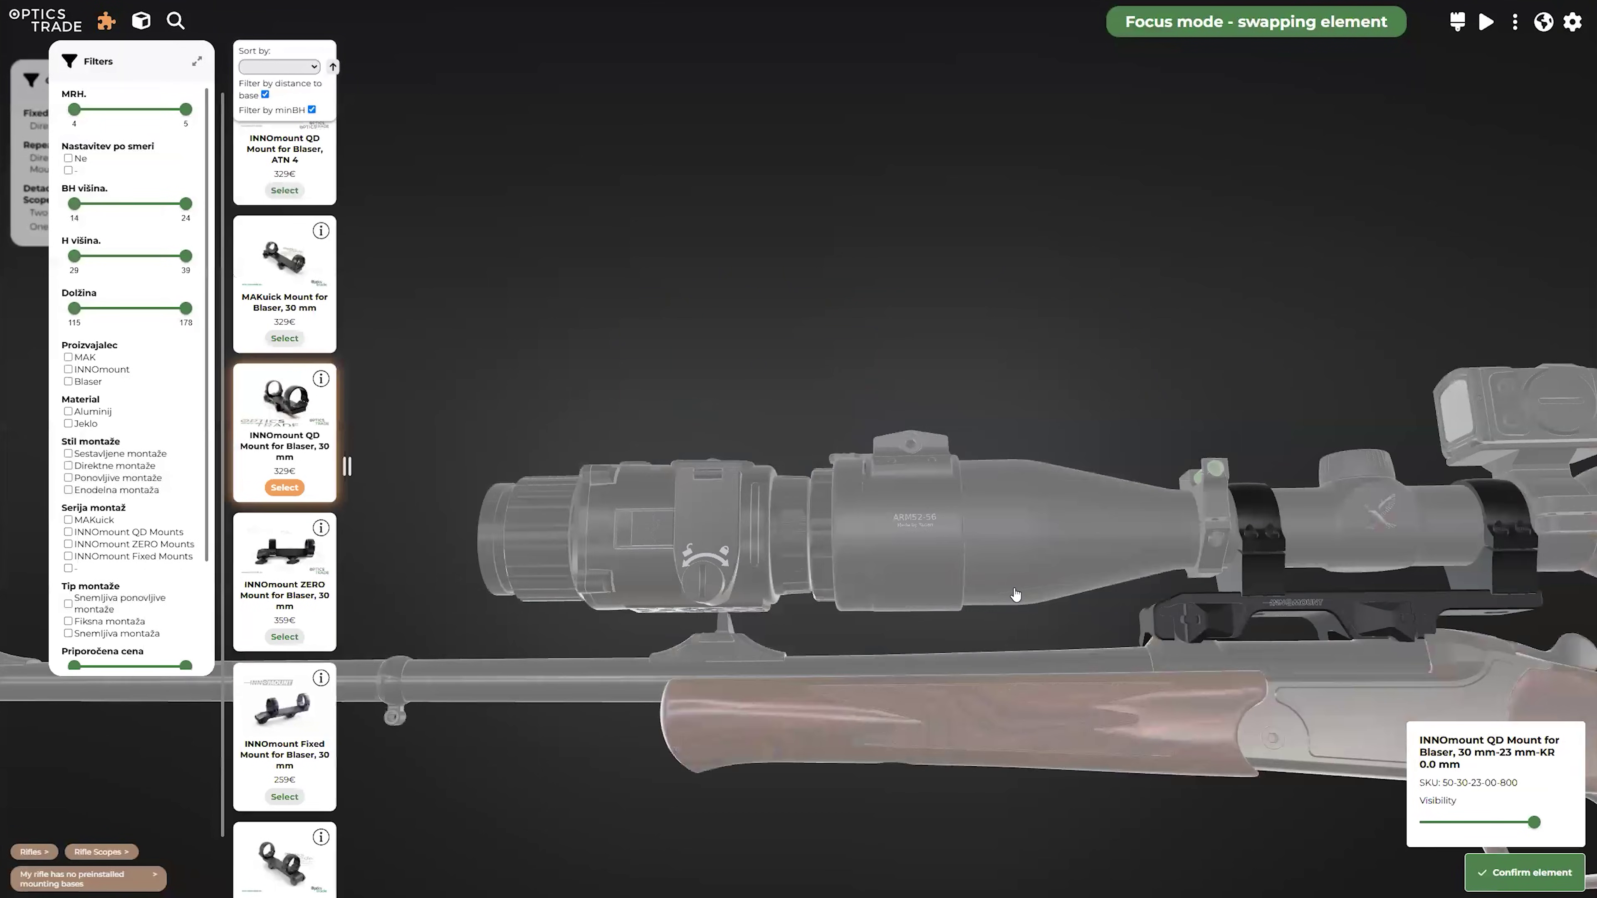
drag(869, 710, 876, 706)
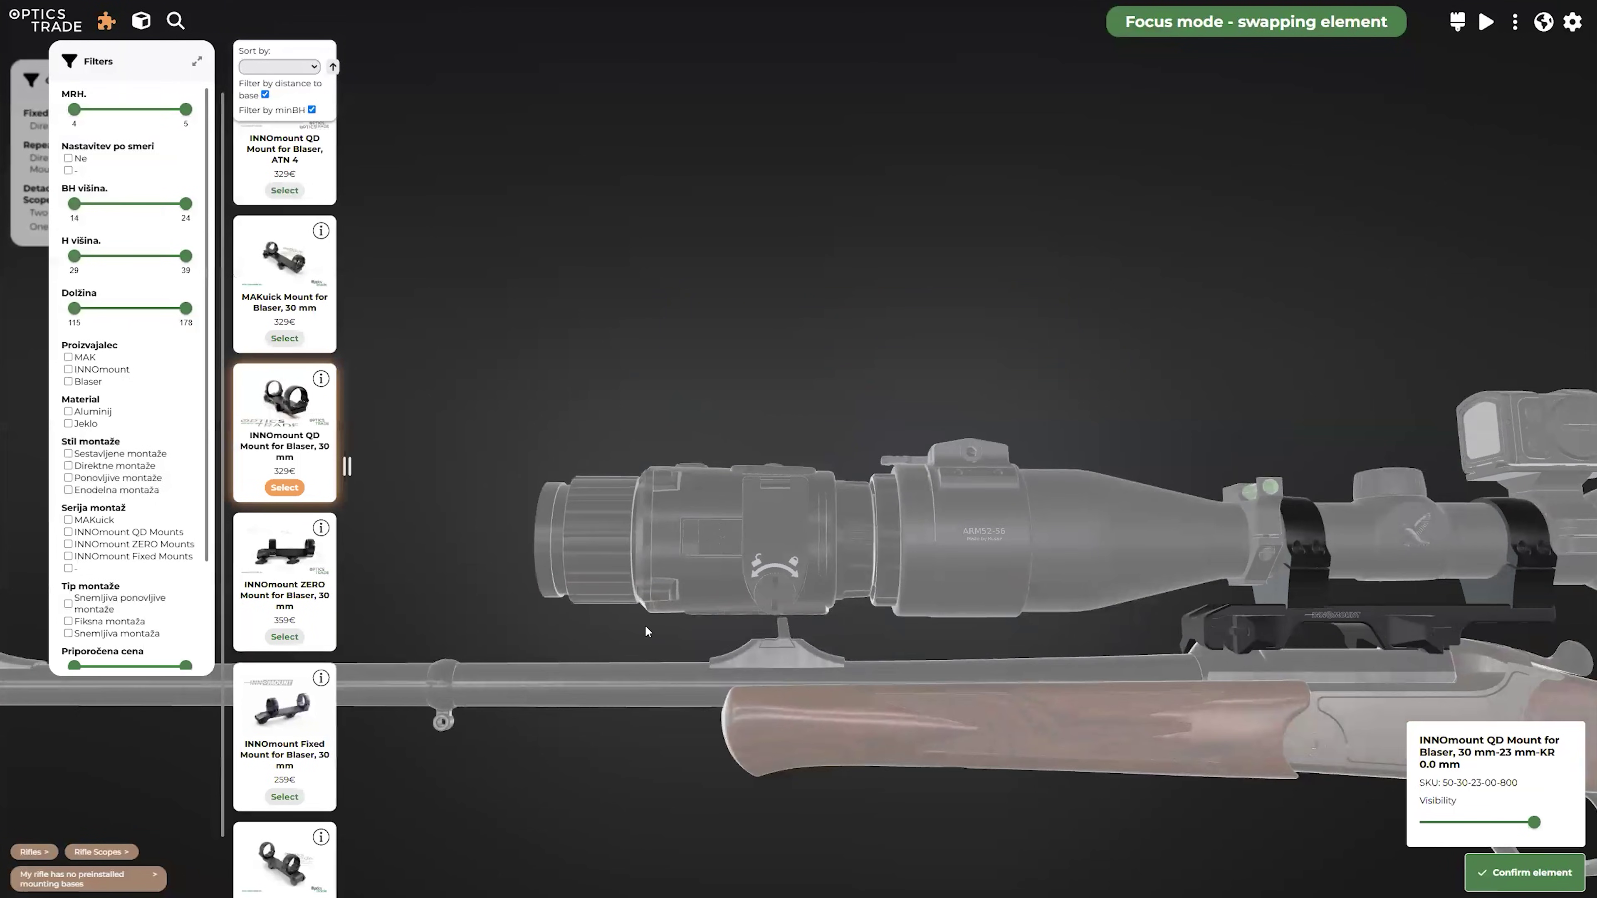
scroll(645, 629, up, 6)
right_drag(756, 770, 654, 728)
scroll(675, 725, down, 5)
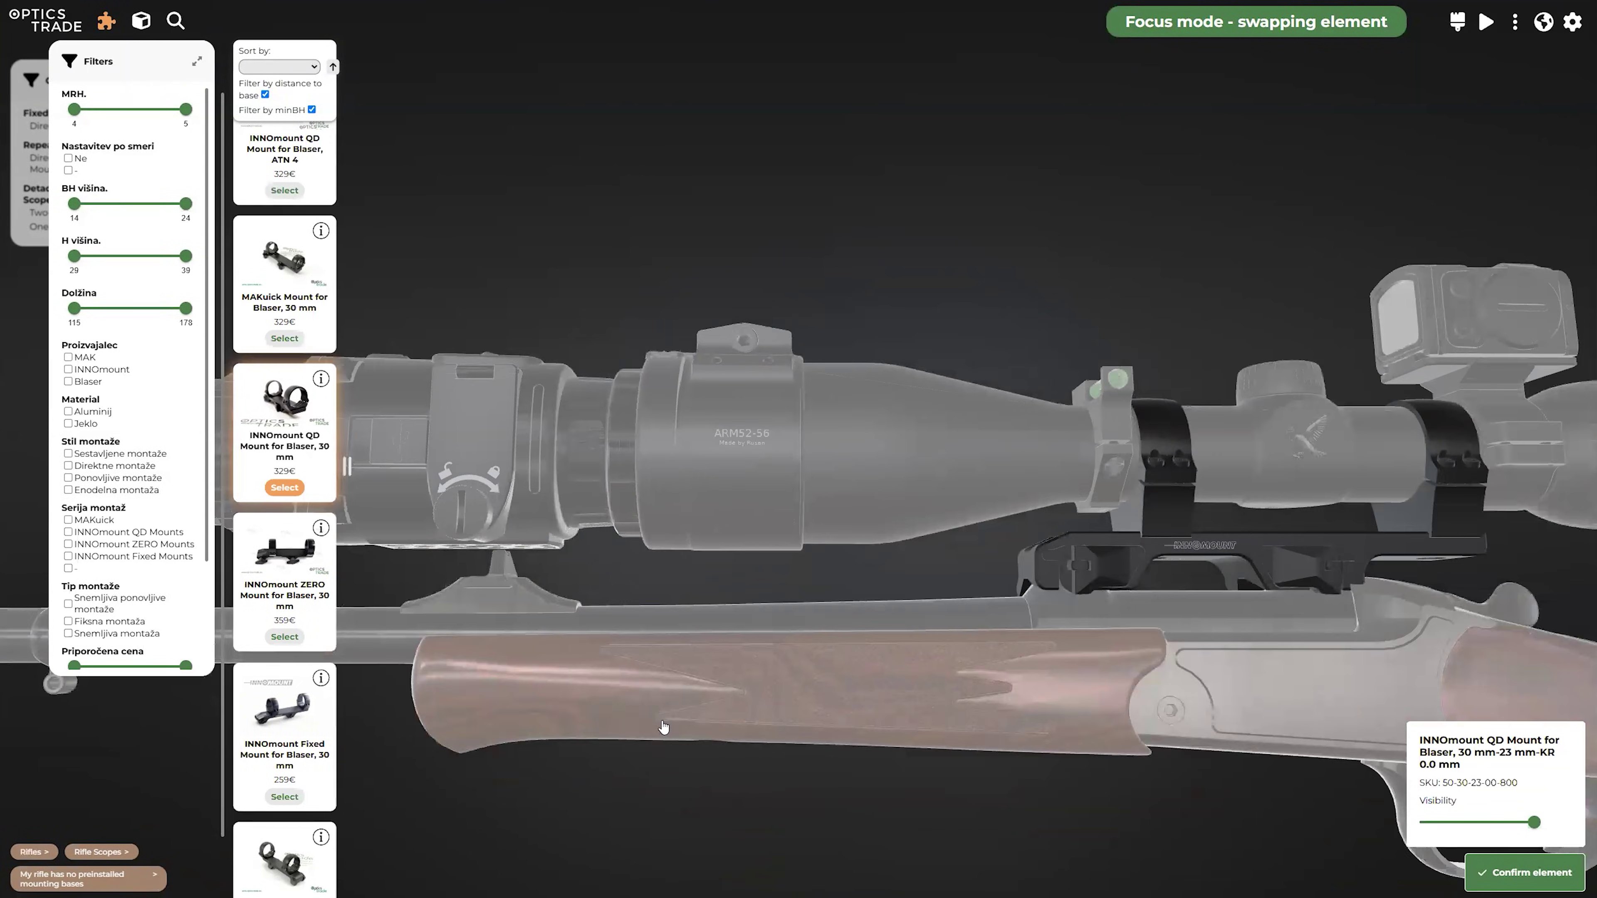
drag(1232, 619, 1057, 588)
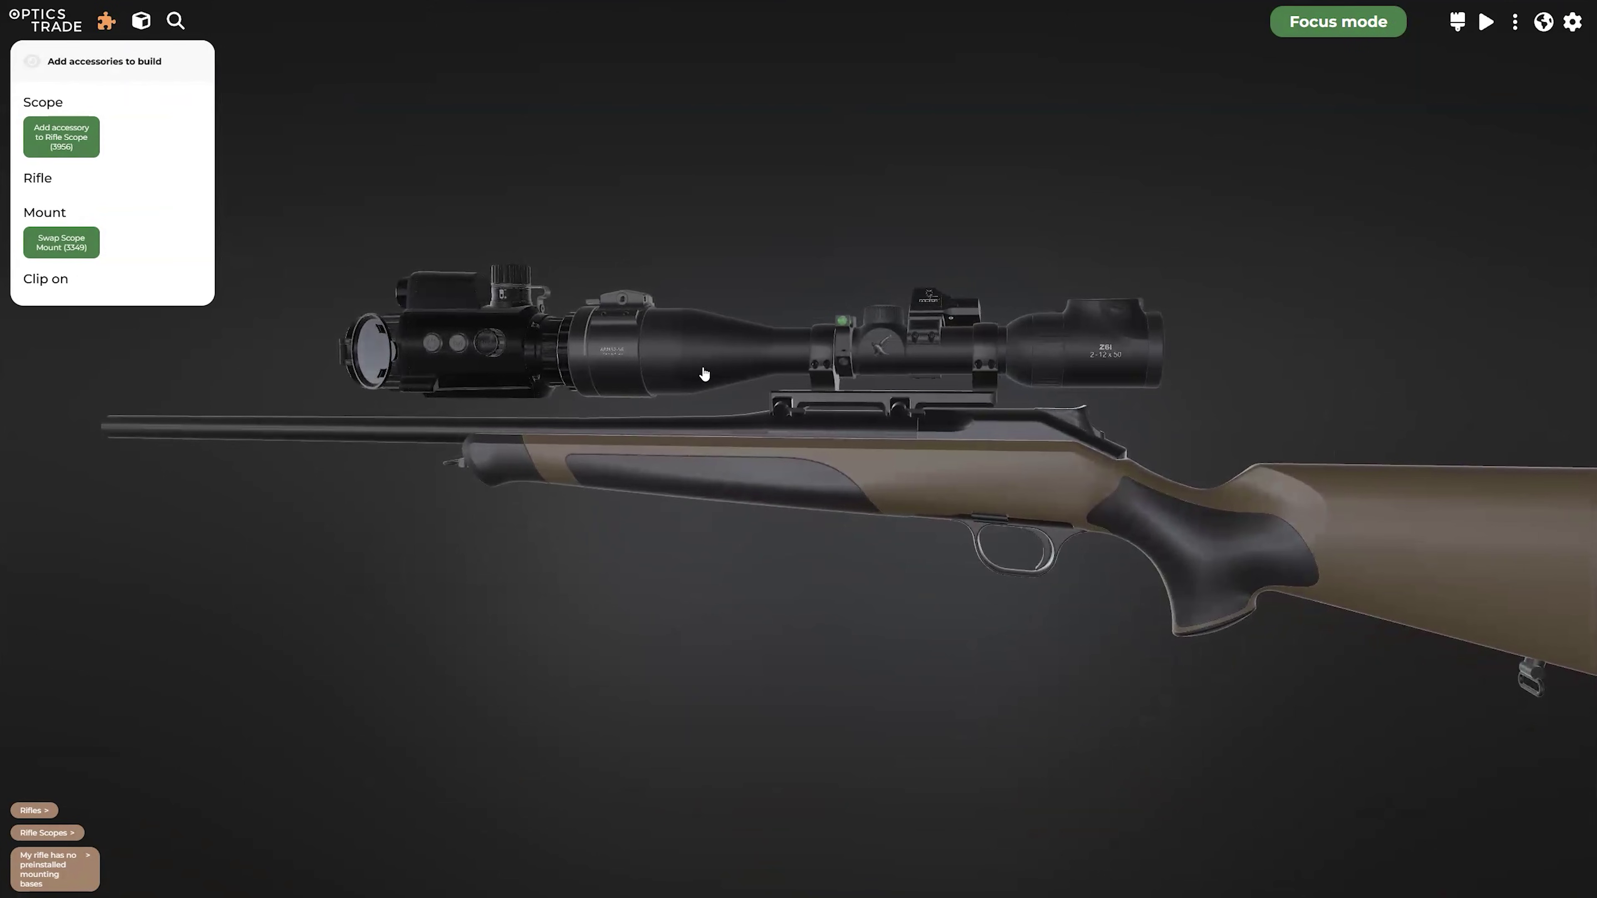
Slide the Swarovski Z6i 2-12x50 scope rearward on the brown-stocked rifle to a lens-to-stock distance of about 30.31 cm.
click(695, 387)
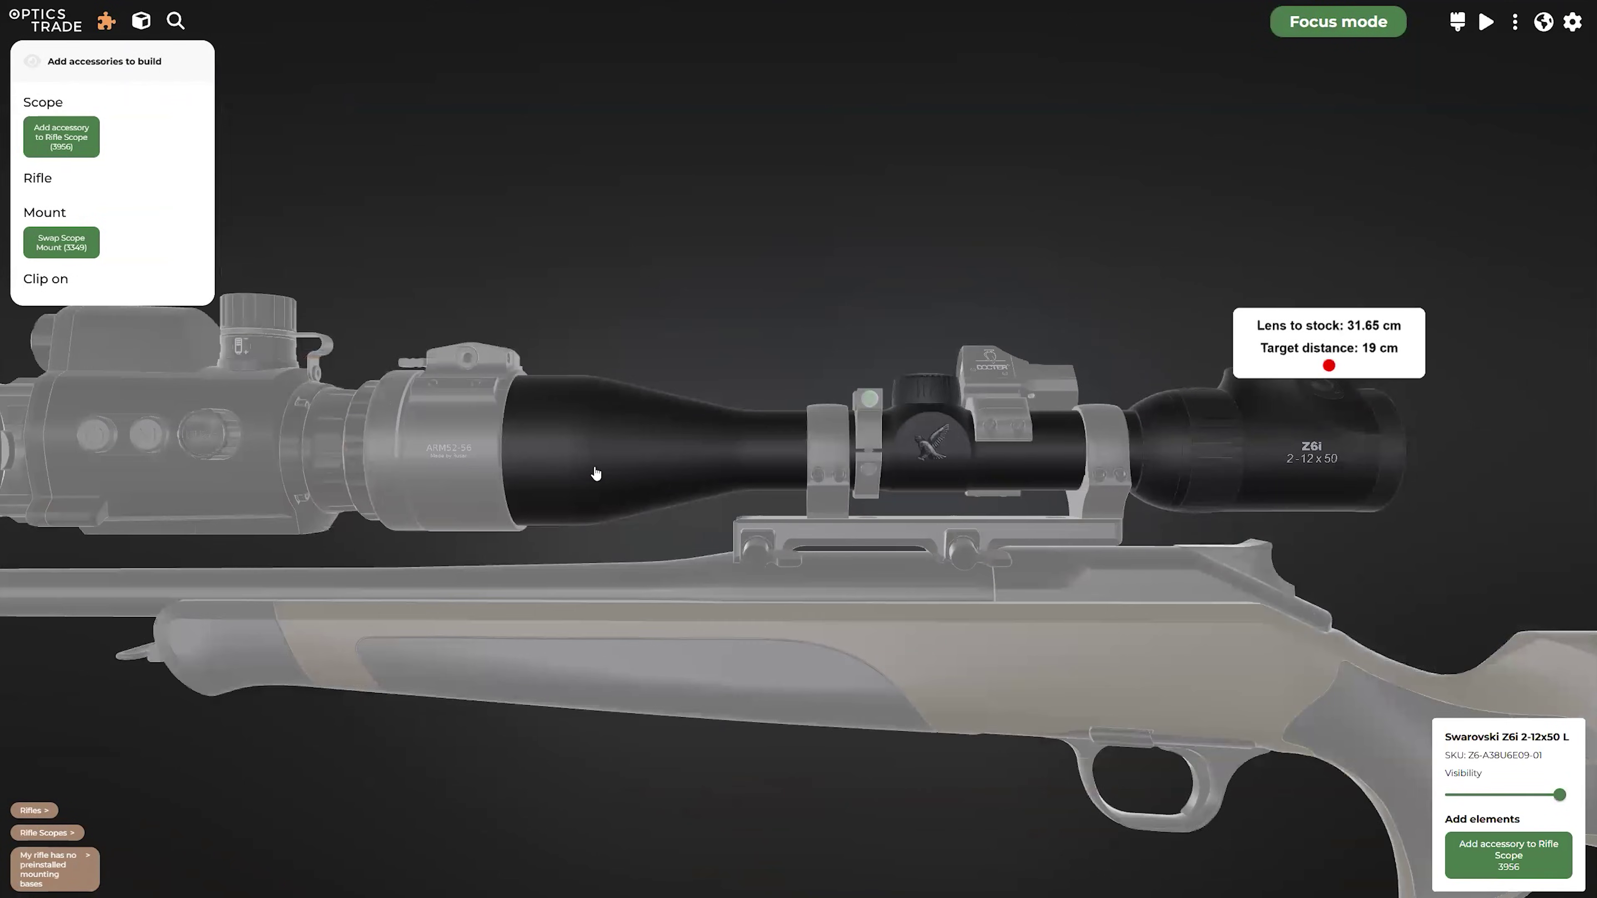
drag(617, 473, 638, 653)
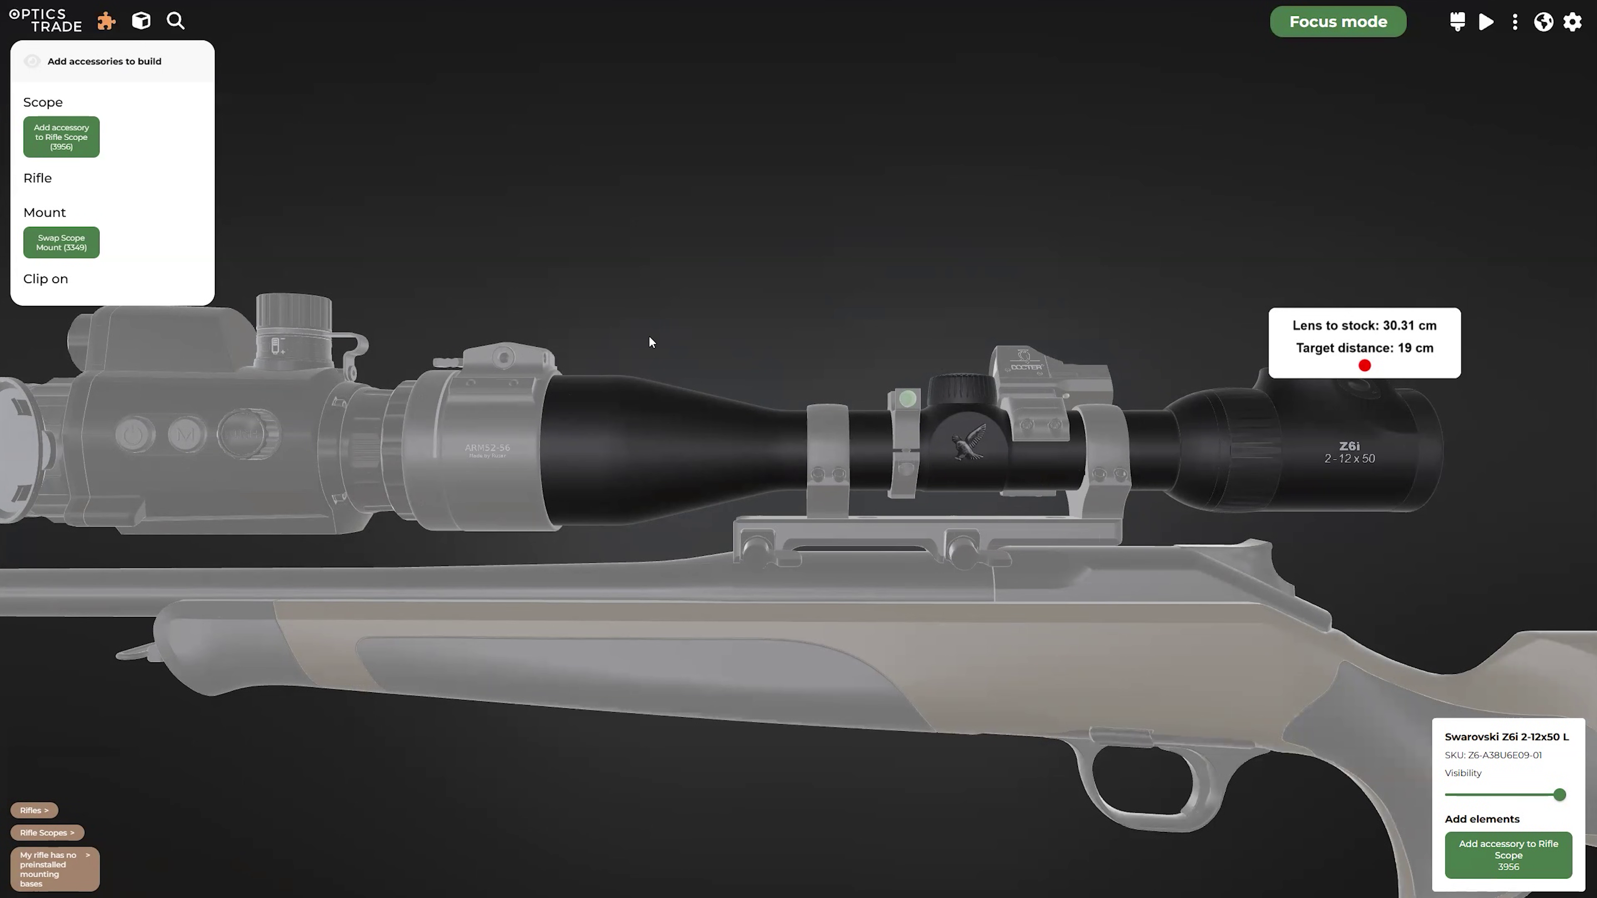
Show the rifle from its right side with the key distances and examine them around the scope, mount and stock.
click(141, 21)
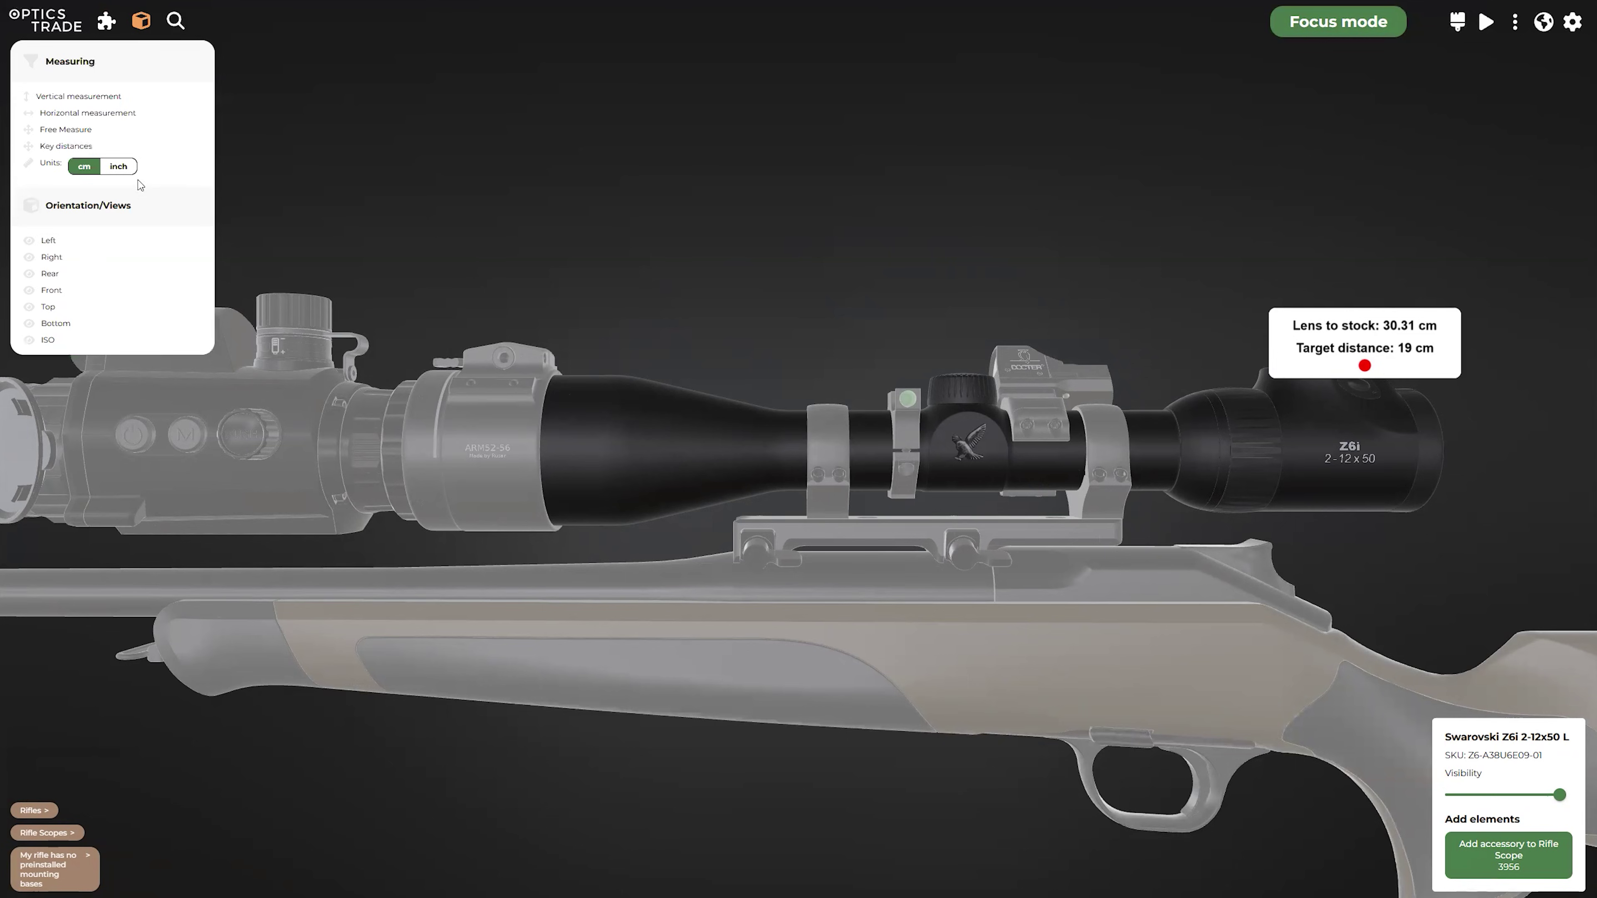
click(63, 256)
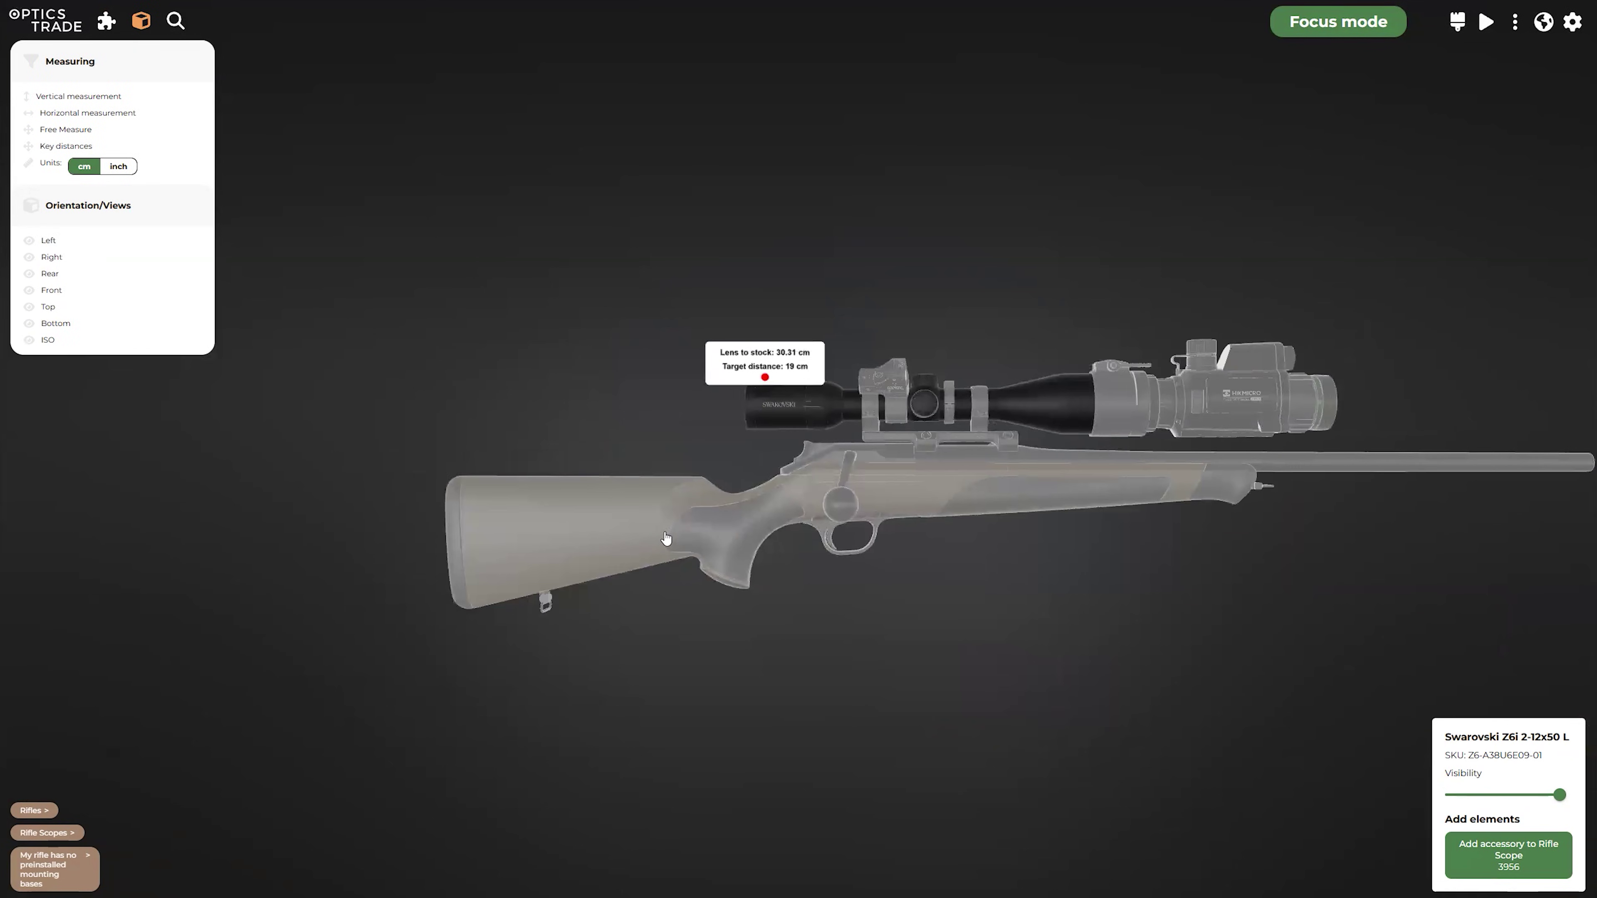
click(66, 147)
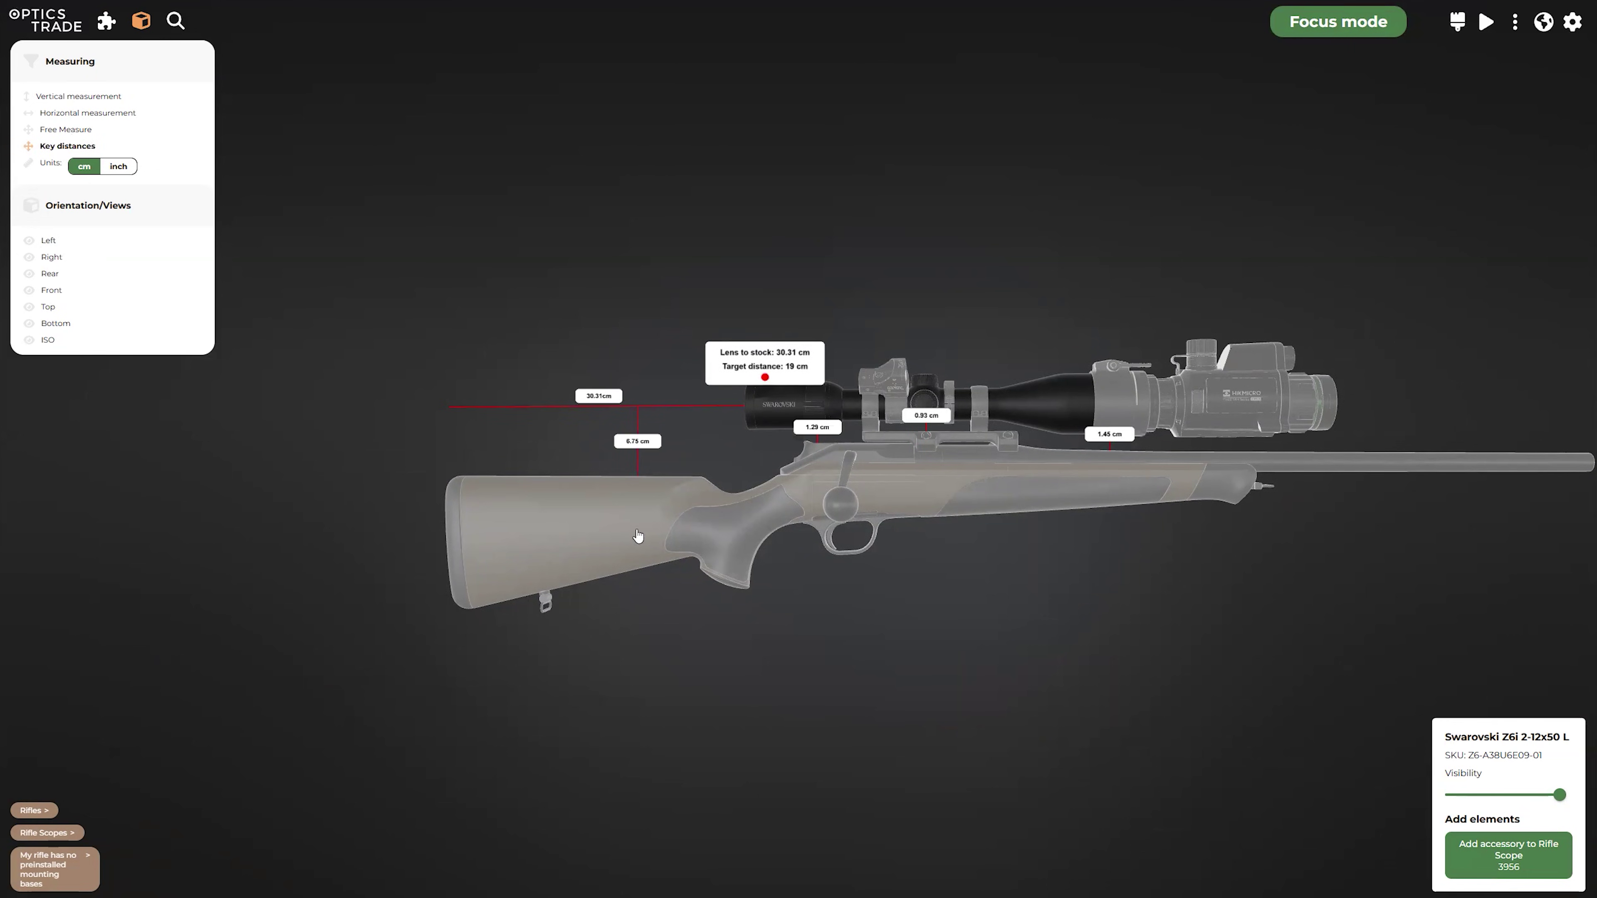
drag(610, 540, 558, 539)
scroll(968, 447, up, 5)
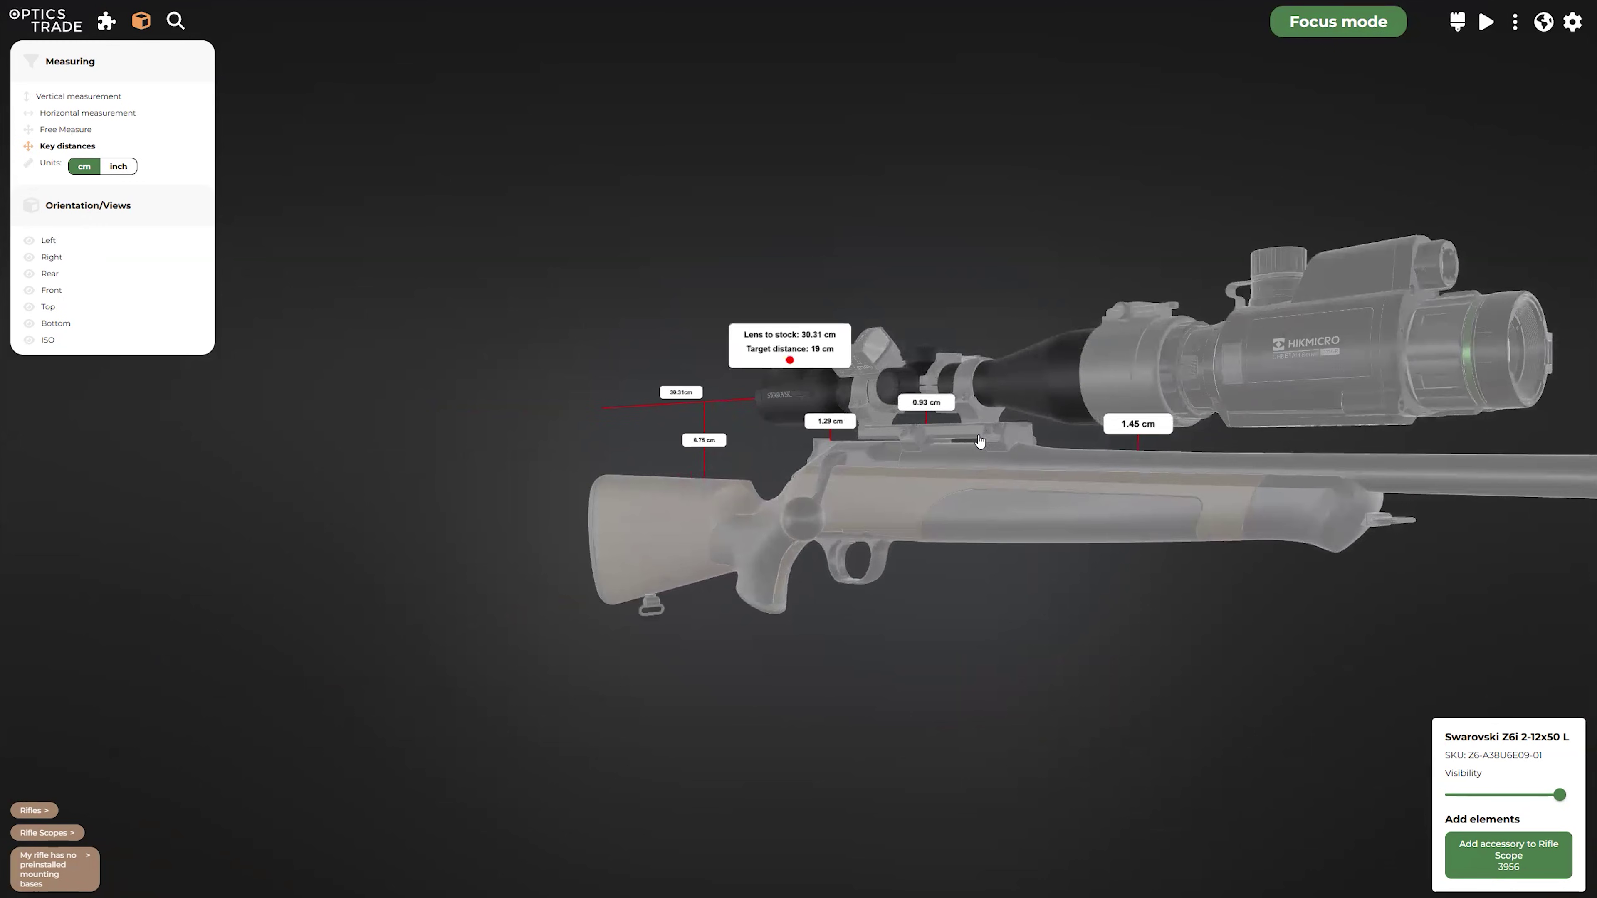
scroll(1063, 487, up, 3)
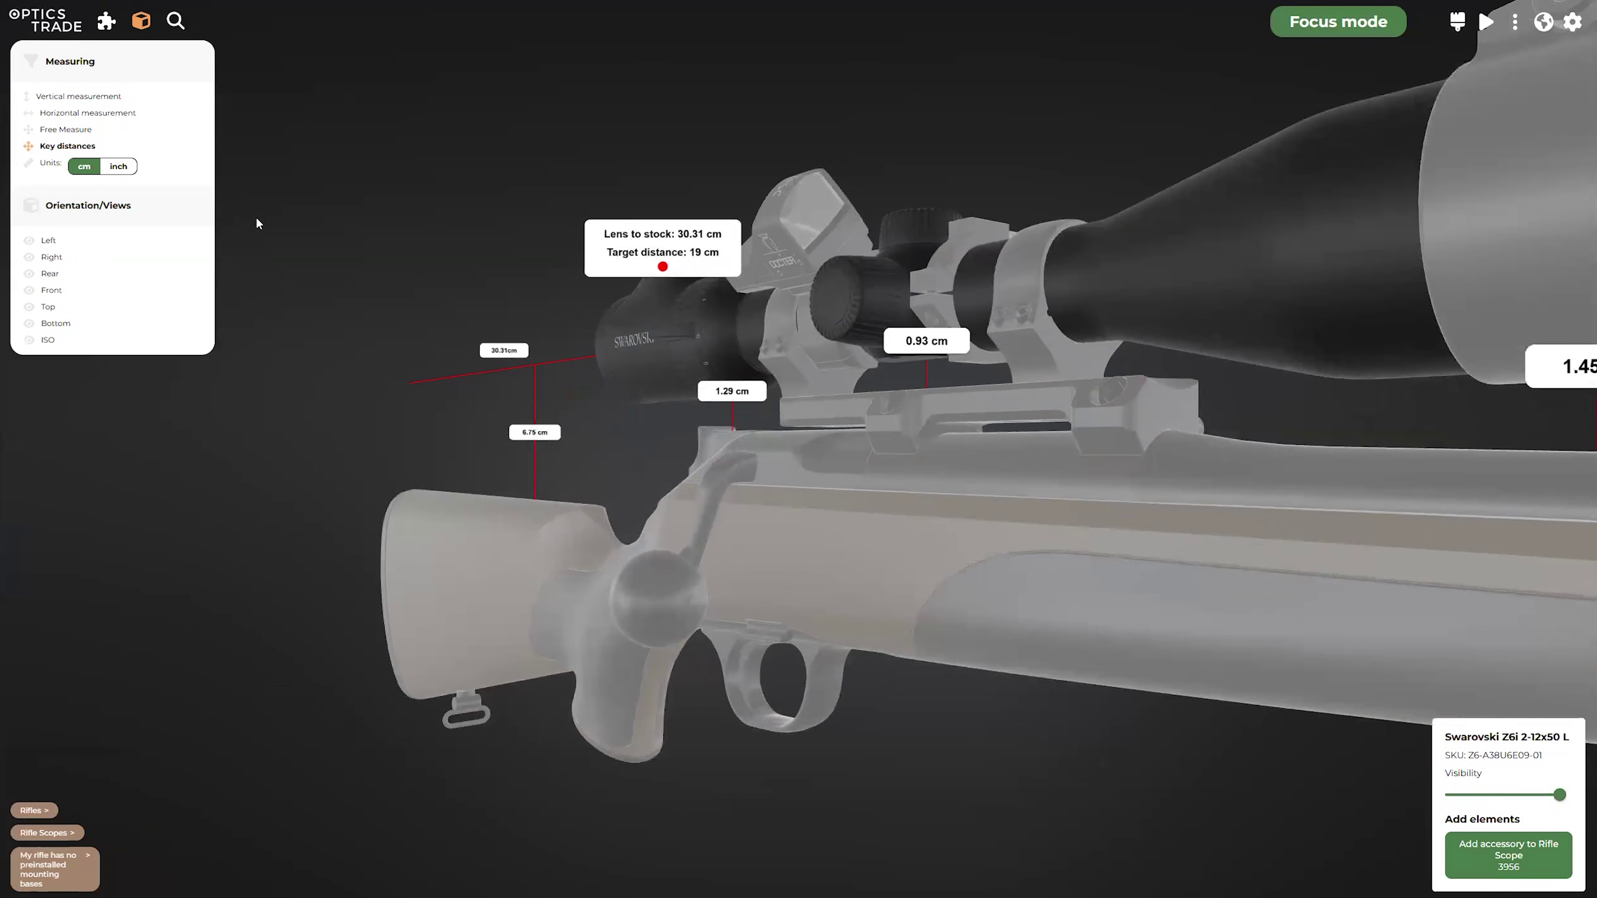
Measure the vertical gap between the front end of the mount base and the scope above it.
click(65, 97)
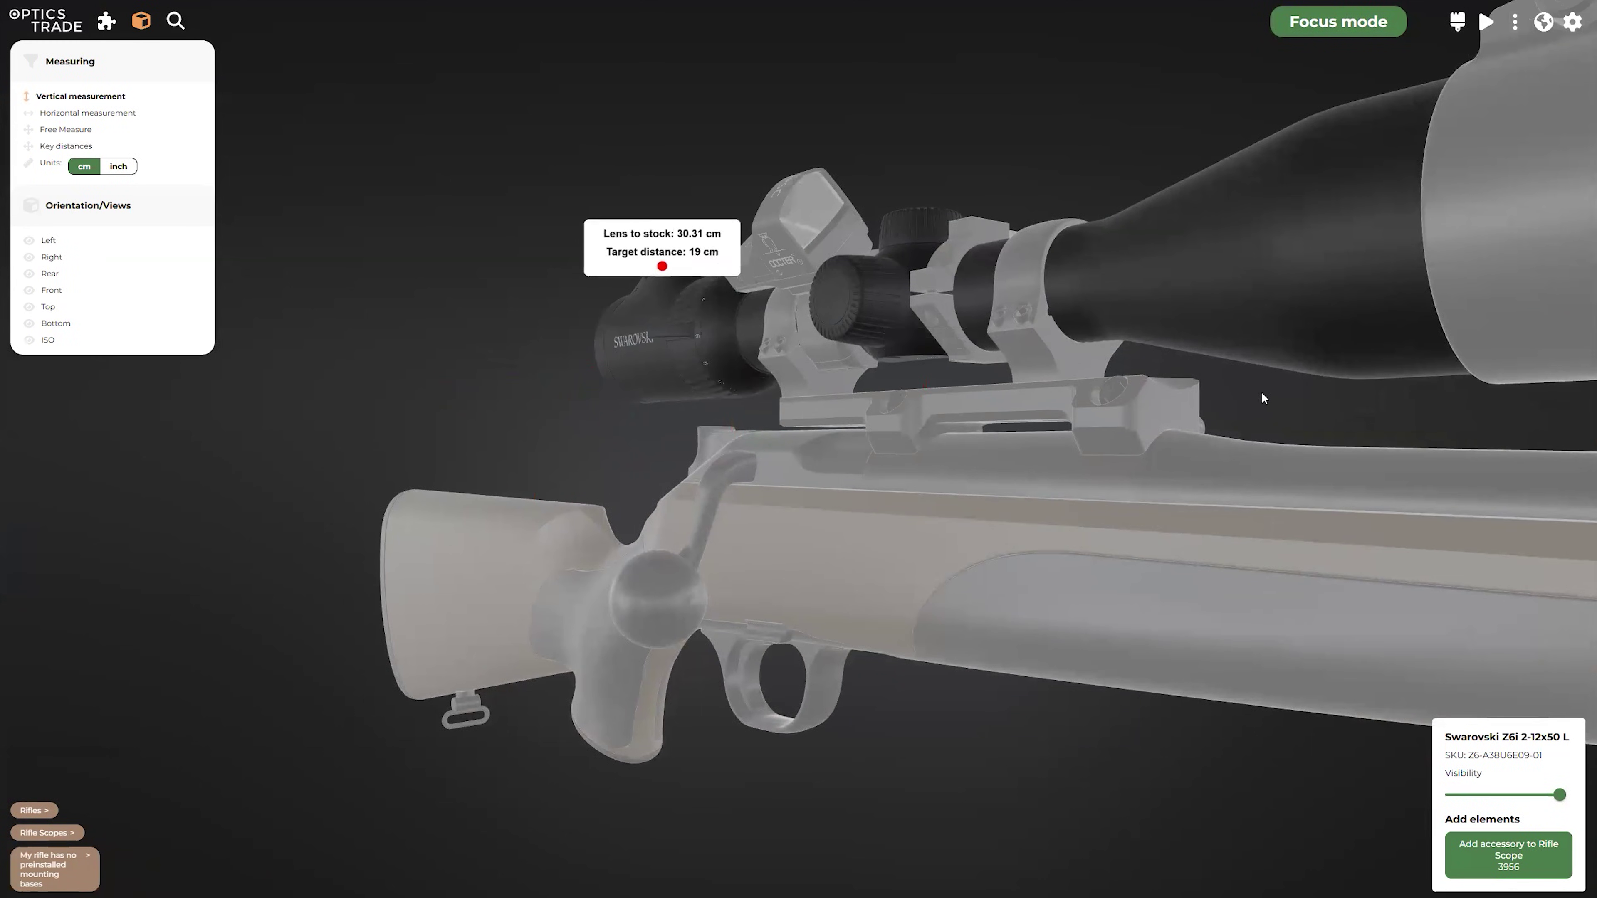
click(1177, 393)
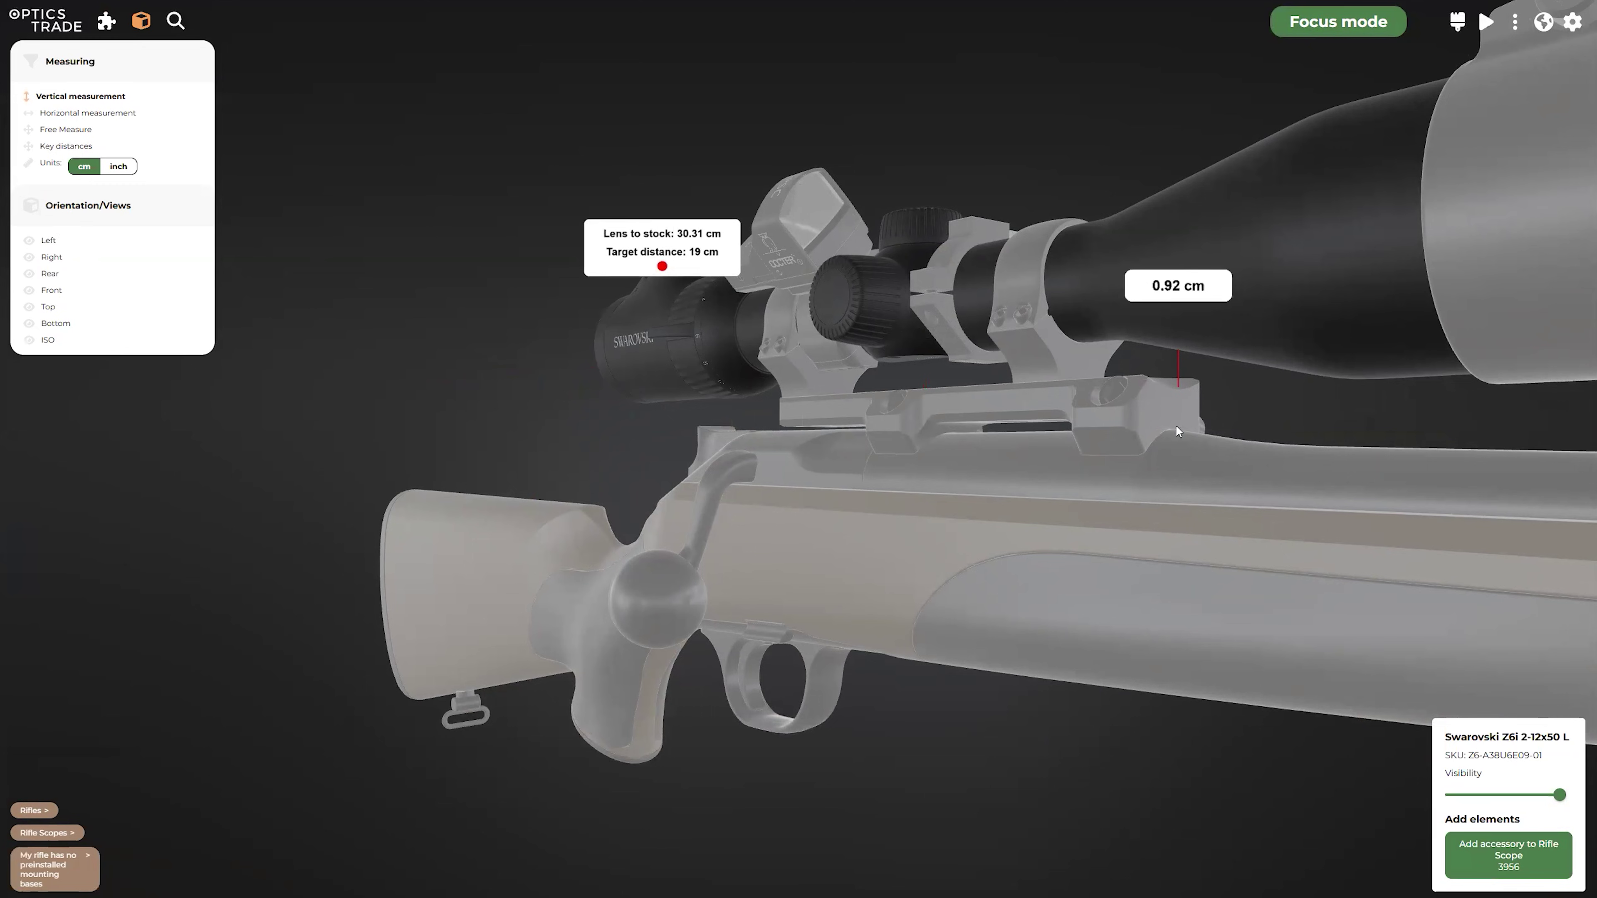
drag(1134, 597, 1174, 611)
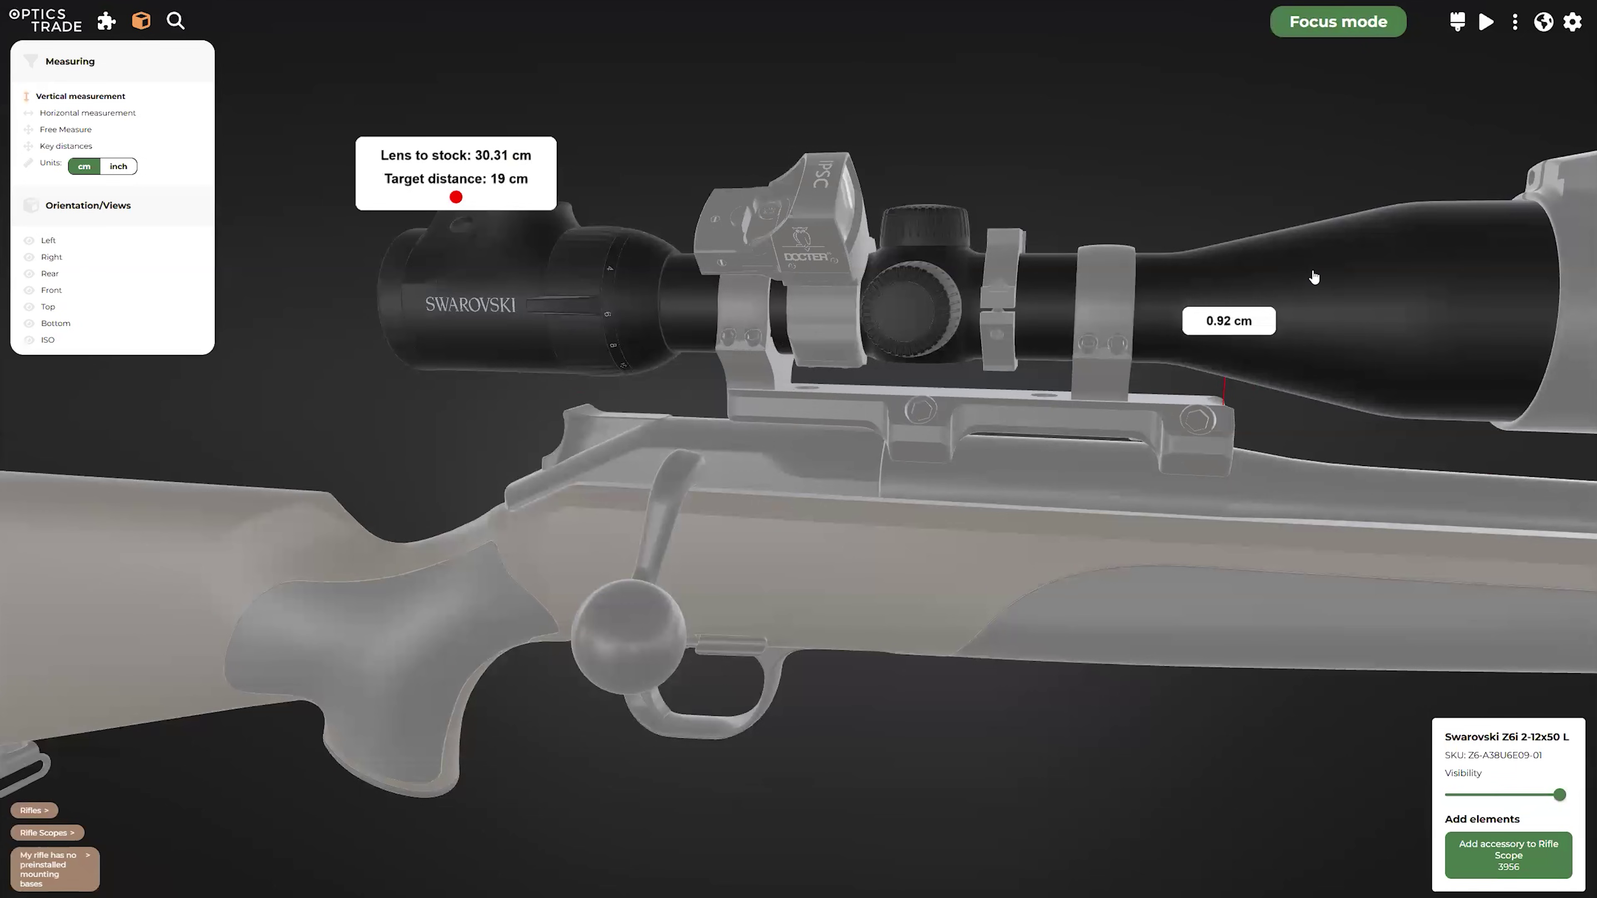
click(1305, 389)
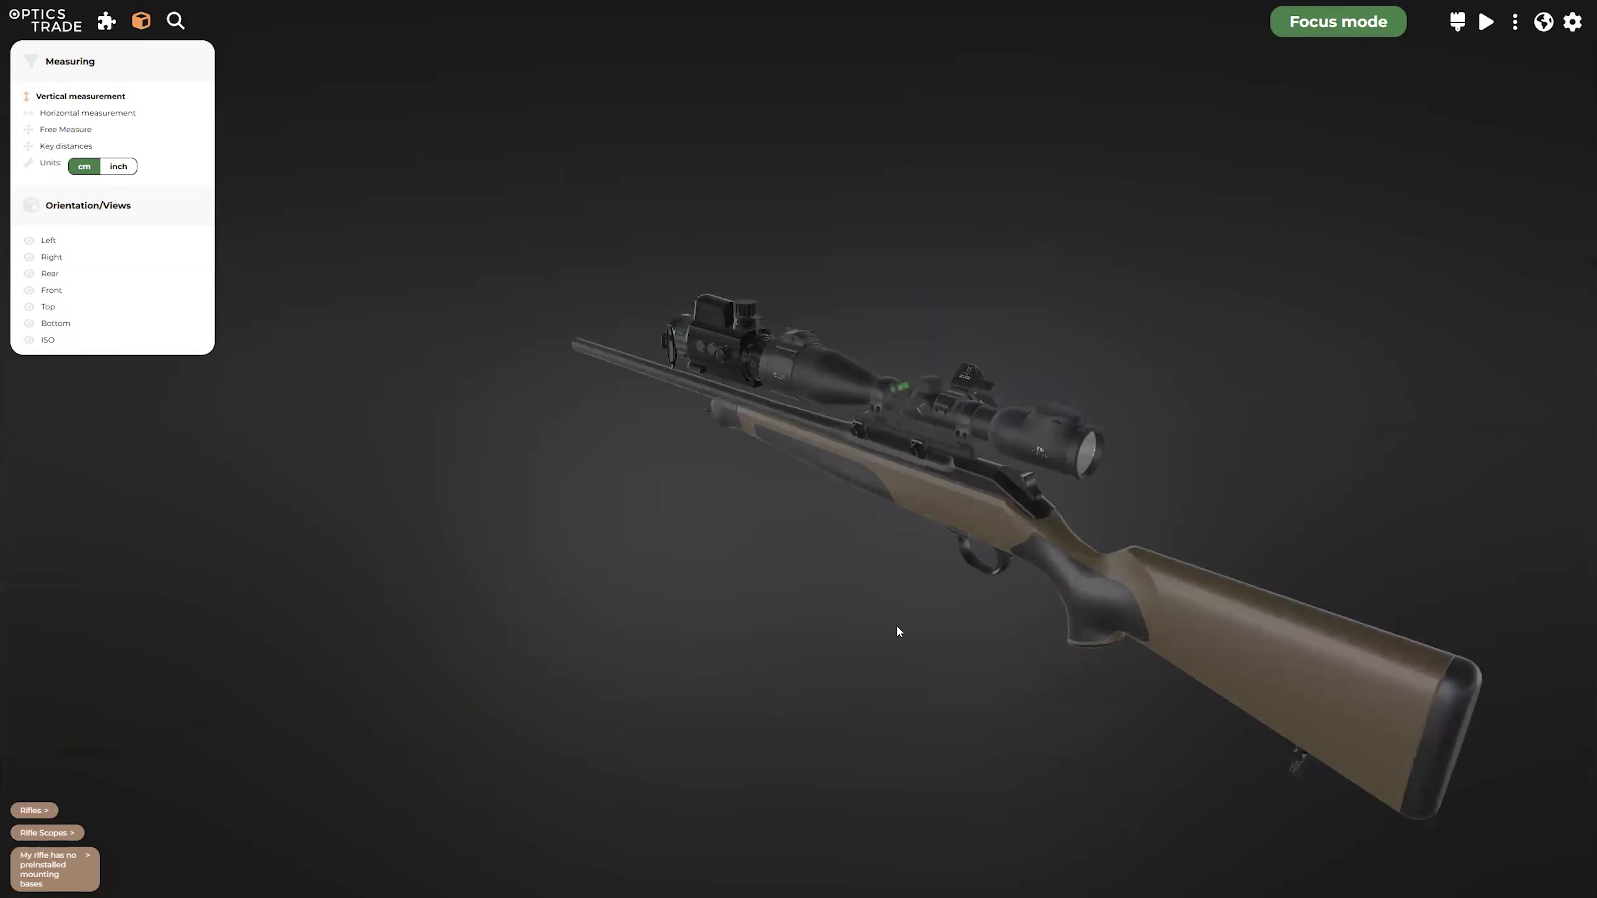
Slide the Swarovski Z6i scope forward in its rings to a lens-to-stock distance of about 31.38 cm.
drag(896, 625, 979, 570)
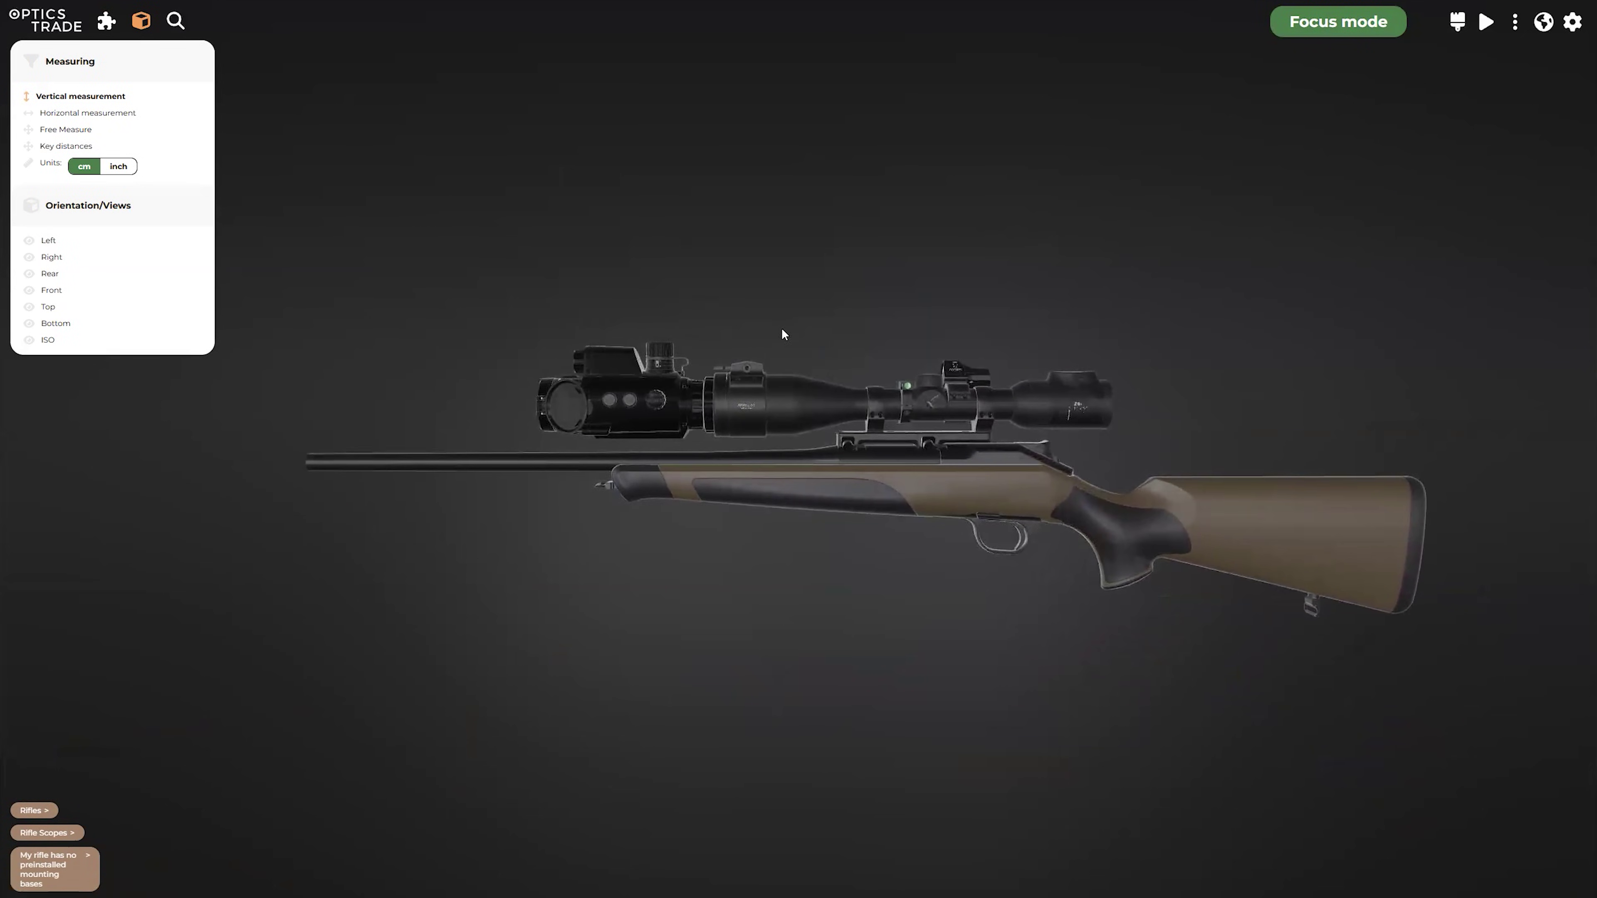
click(799, 403)
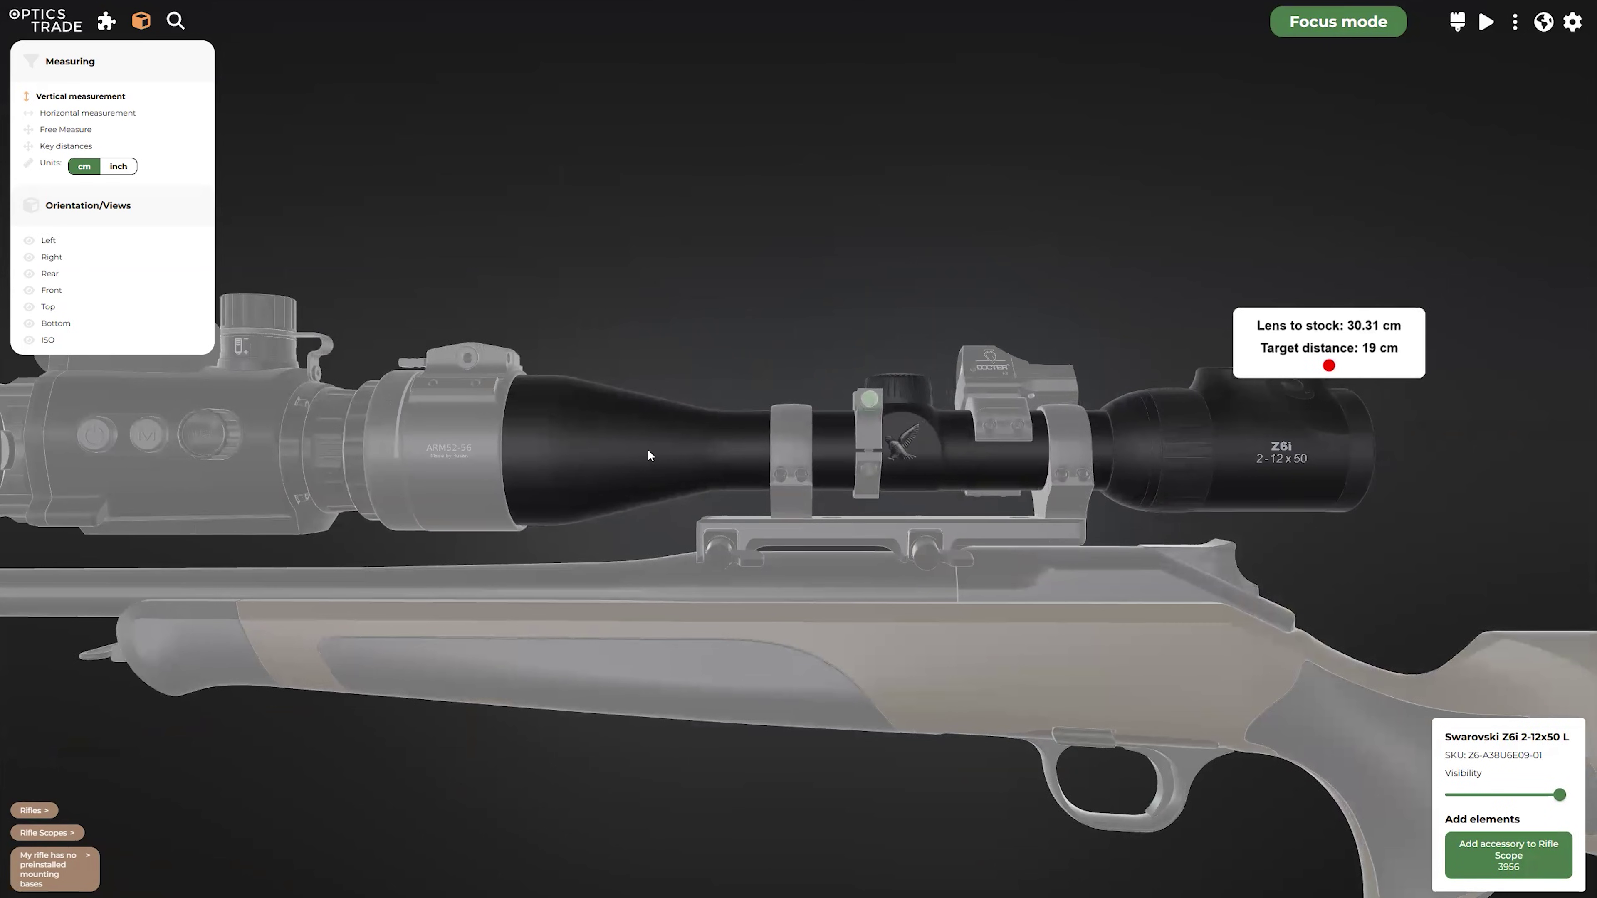
drag(585, 669, 611, 671)
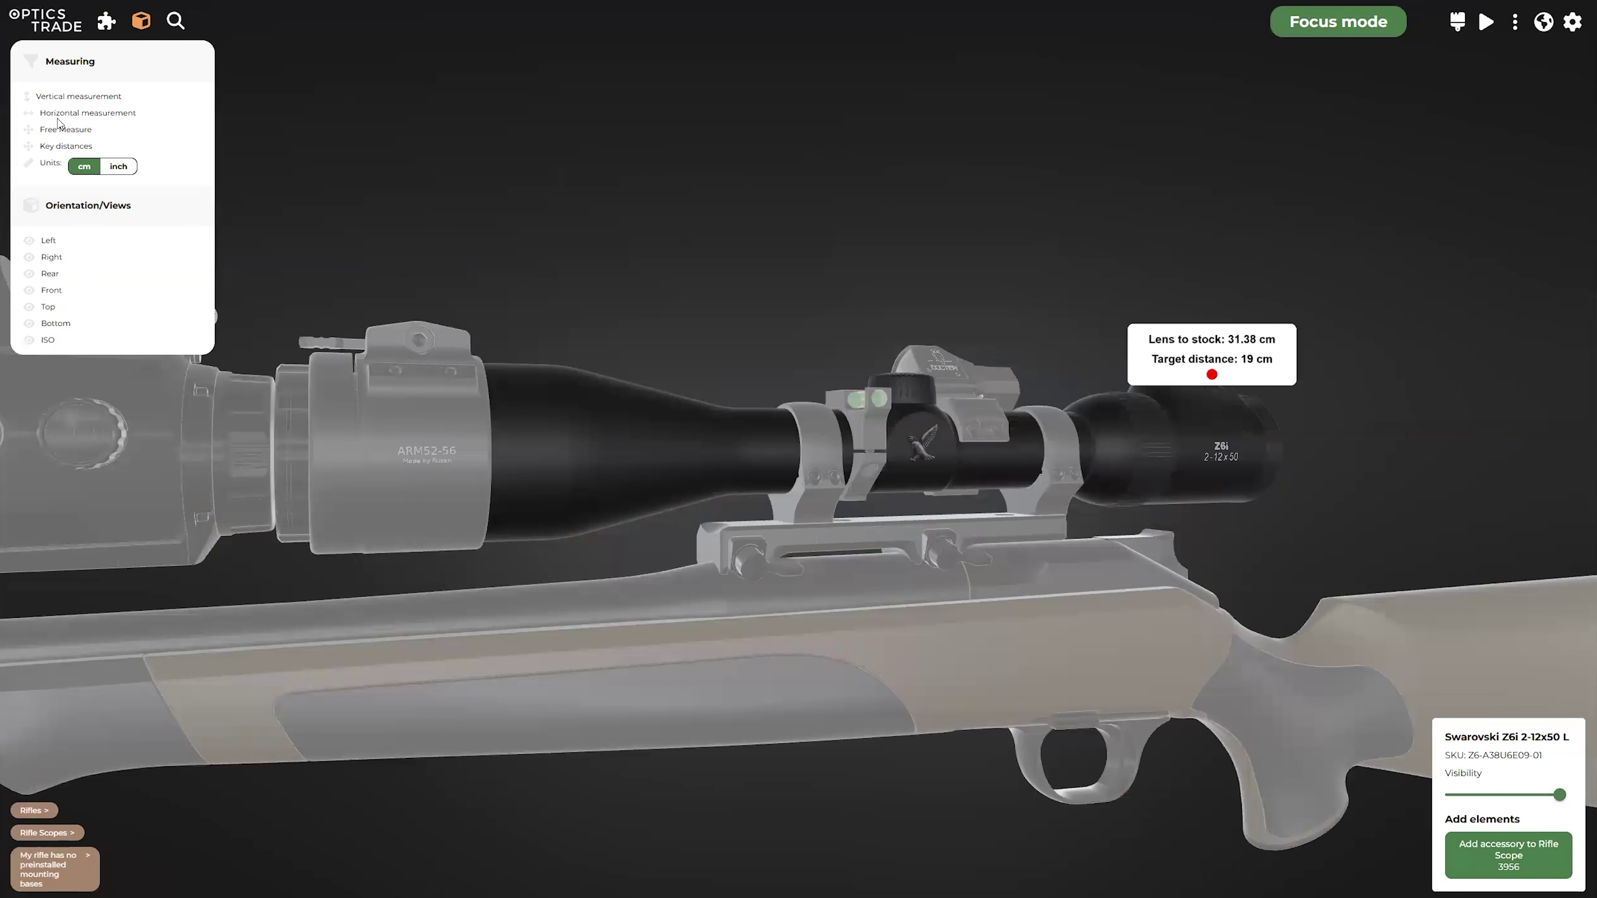
Measure the vertical gap above the front of the mount base again at the scope's forward position.
click(58, 98)
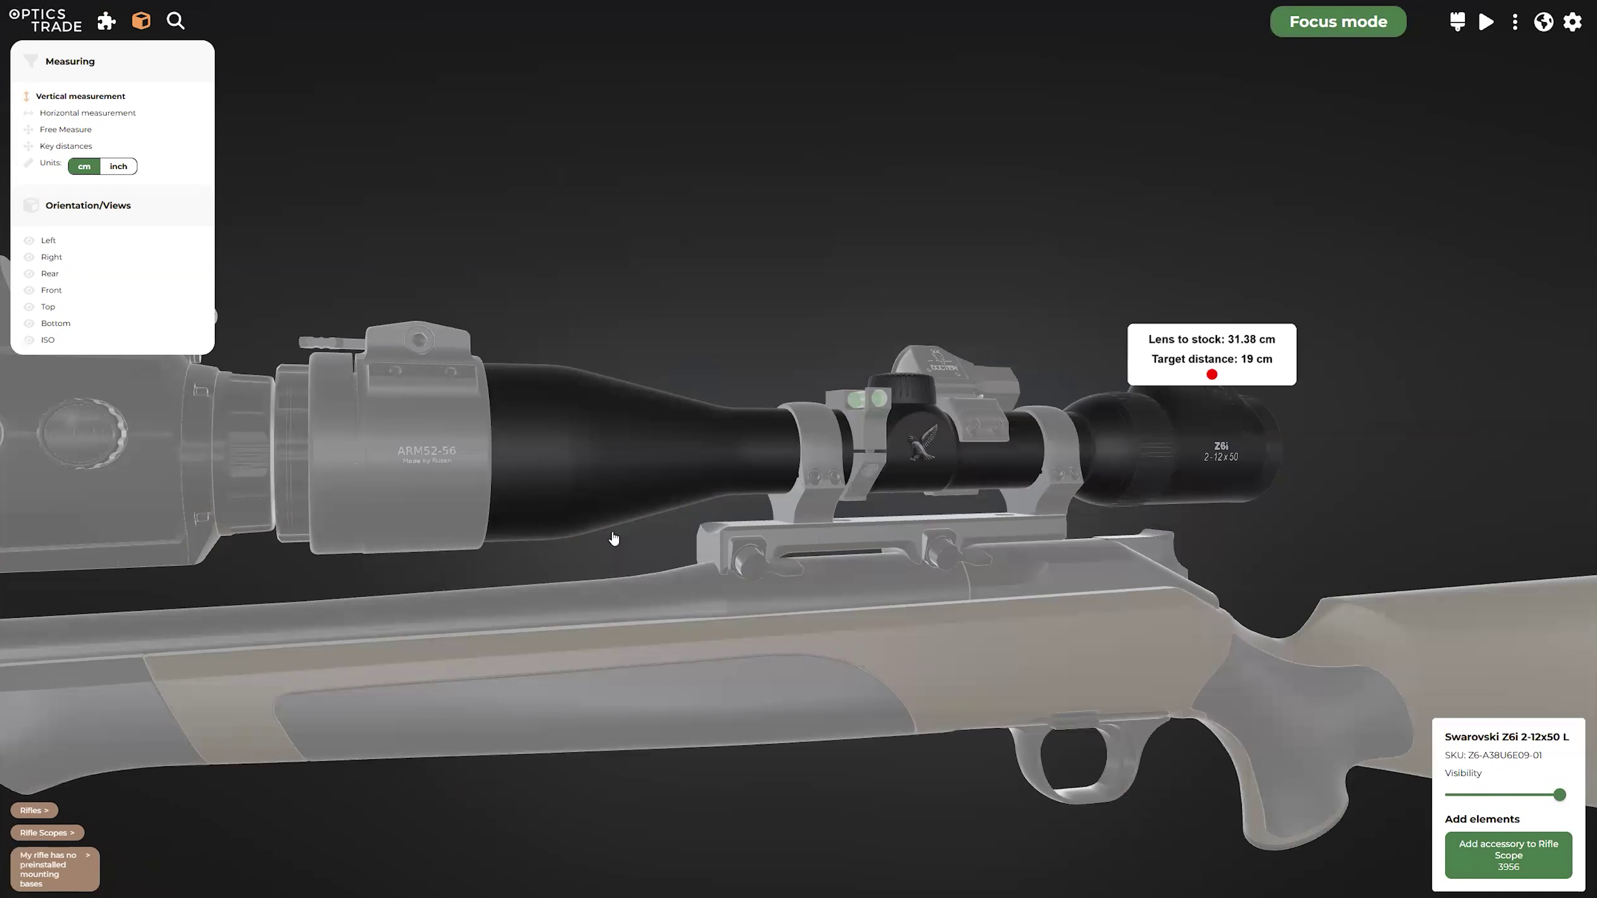
click(709, 534)
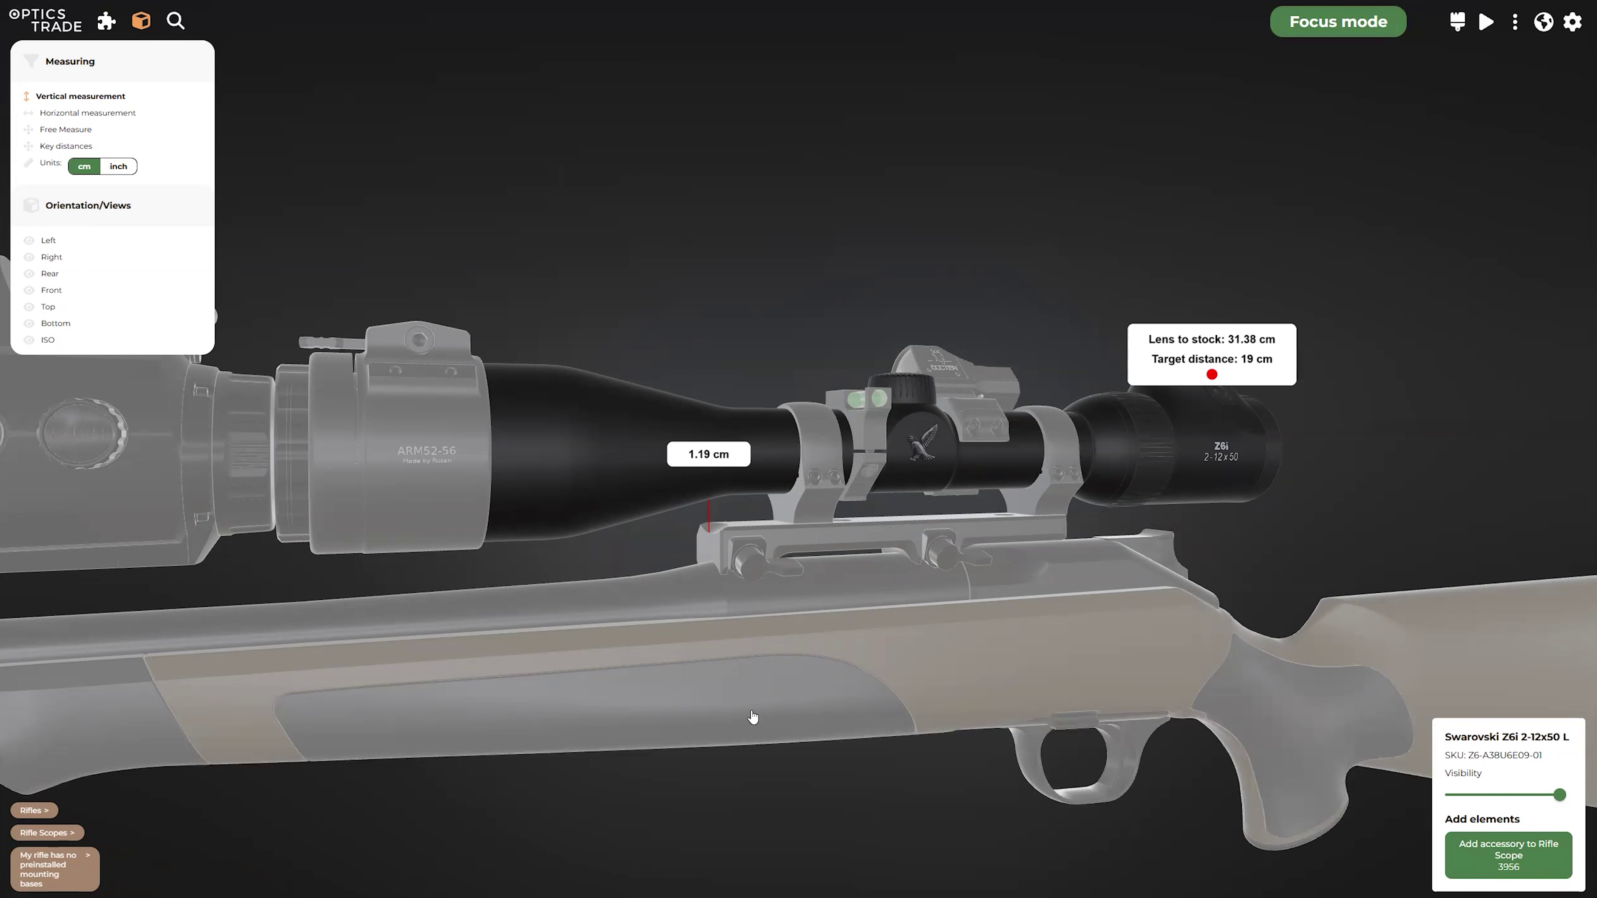
drag(937, 693, 915, 694)
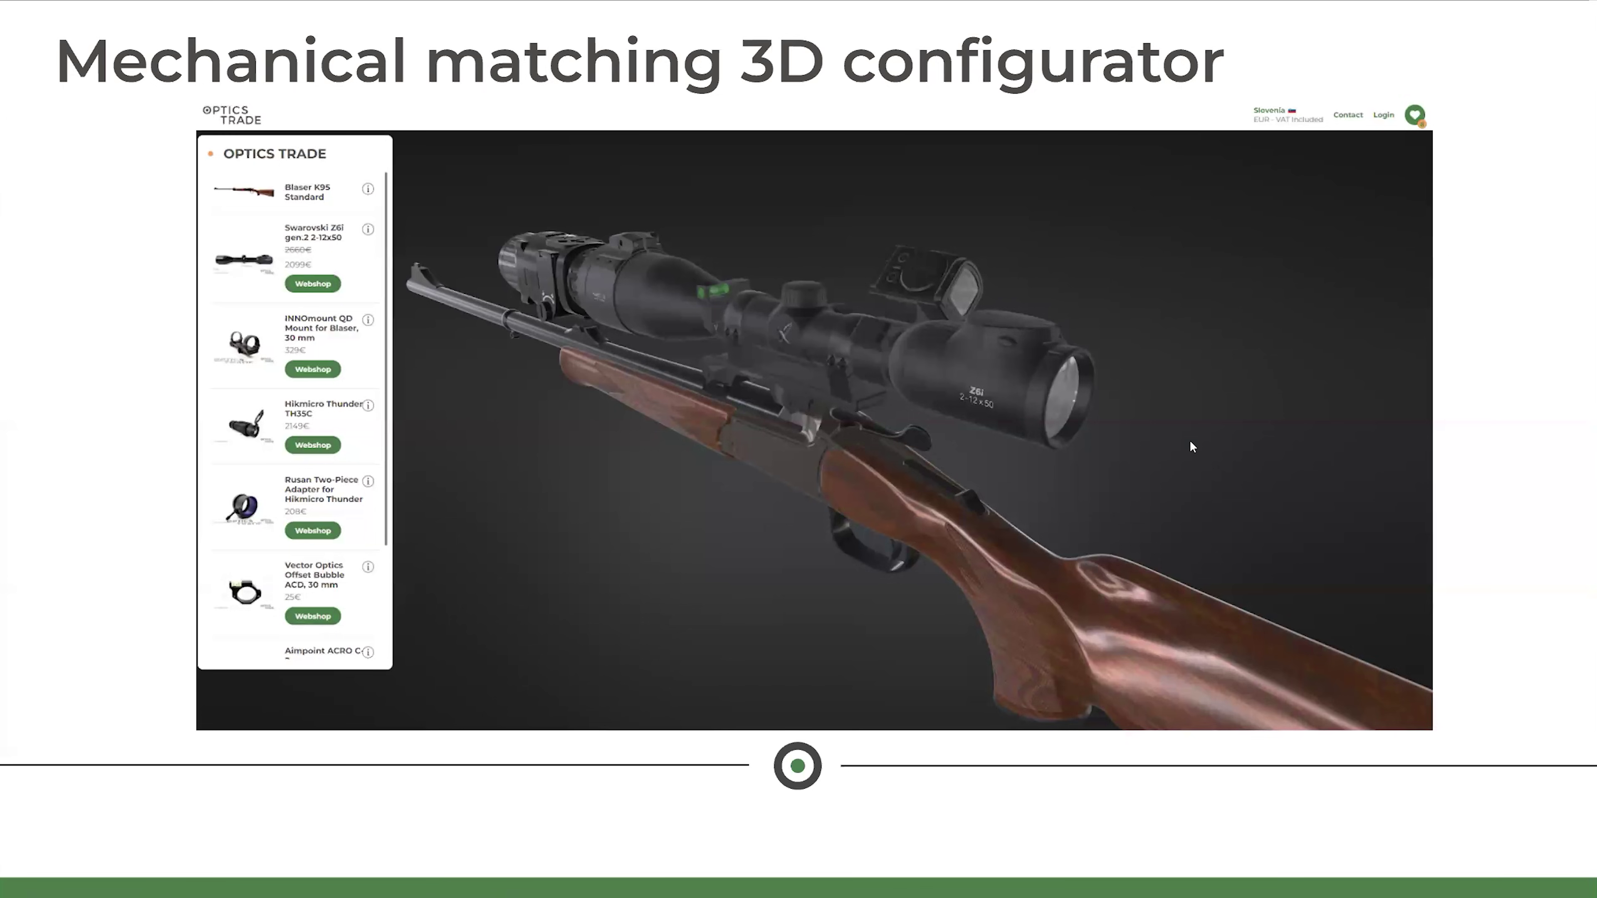
key(Right)
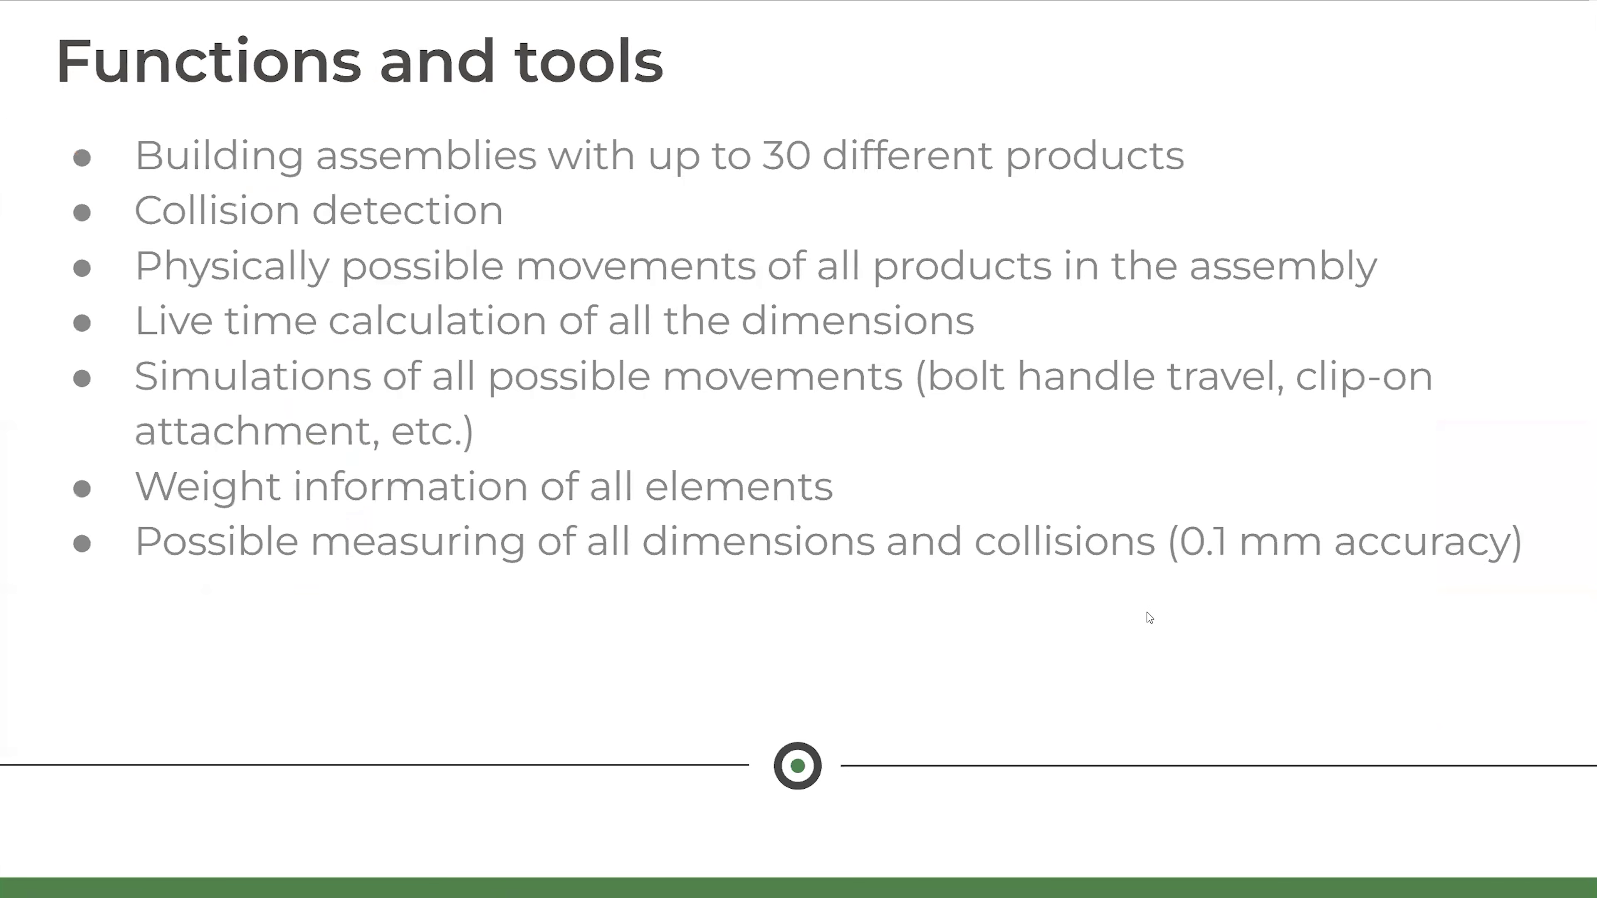